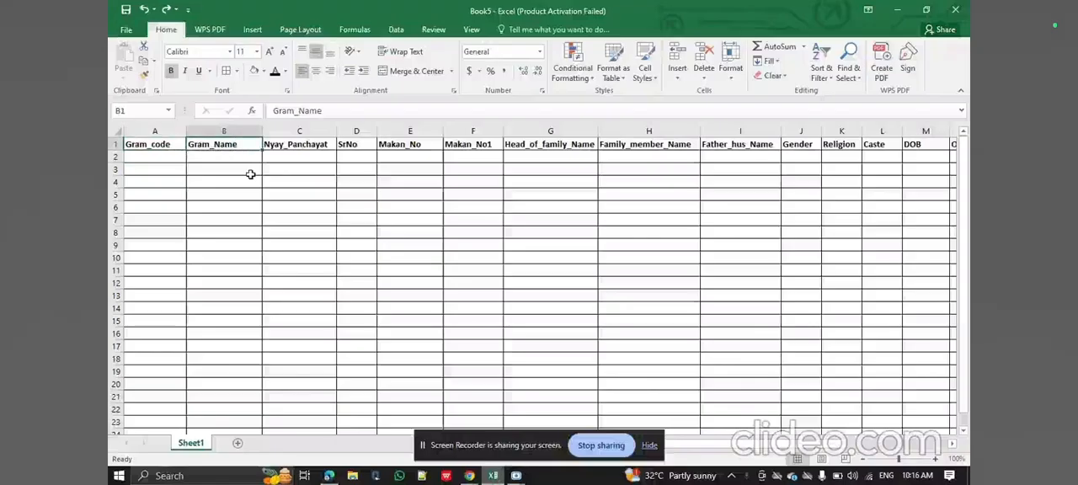
Examine the row 1 column headings from Gram_Name through the Gender, Religion and Caste columns.
key("Right")
key("Right")
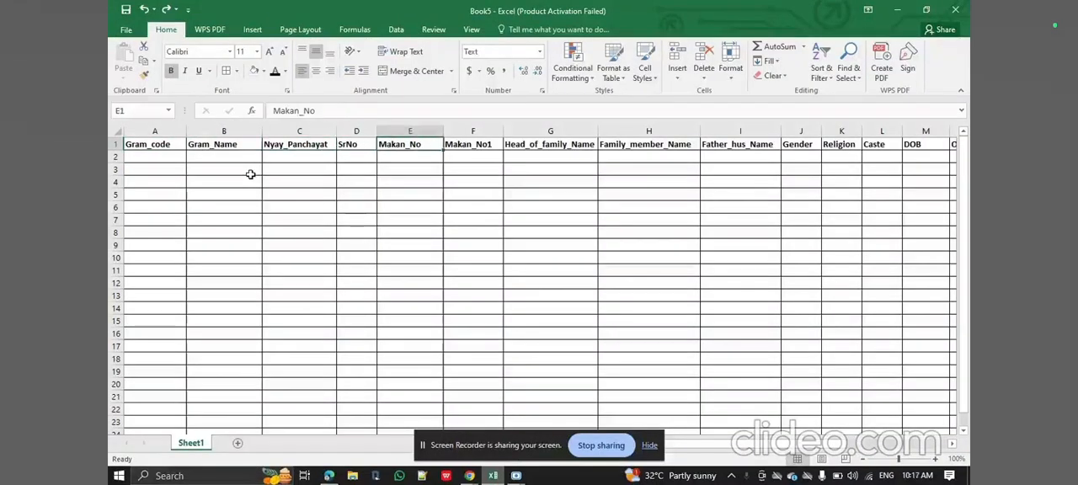
key("Right")
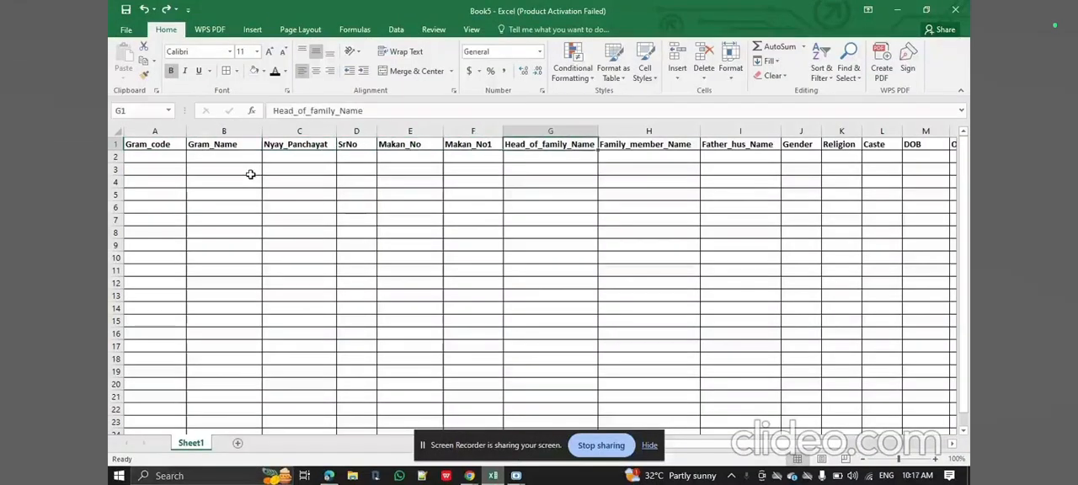
key("Right")
key("Right")
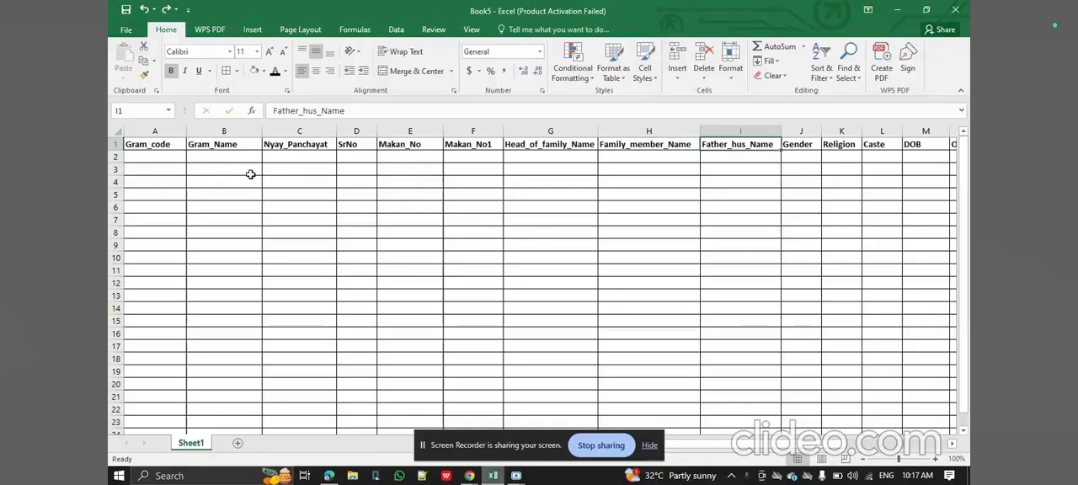
key("Right")
key("Right")
key("Right")
key("Left")
key("Left")
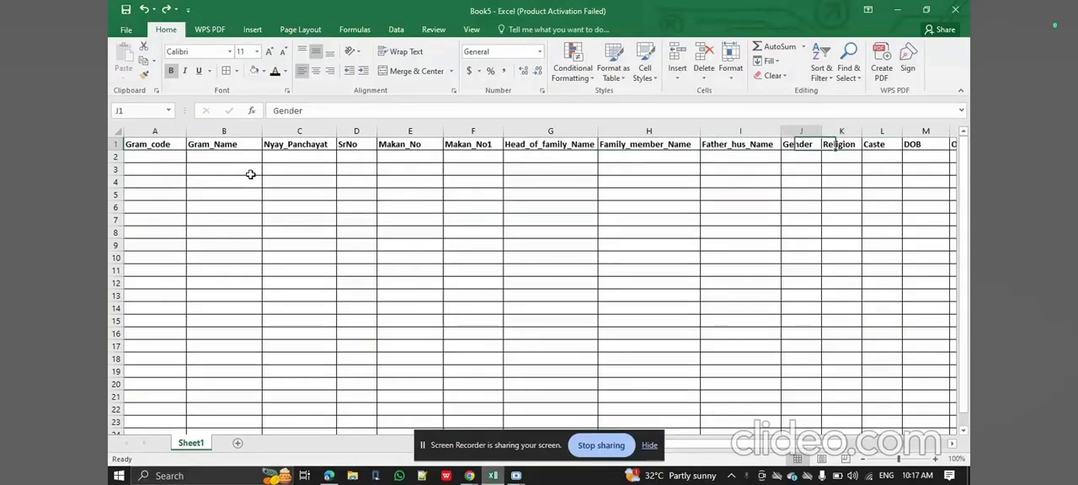
Copy the village code 147719 from the file name of the PDF open in Microsoft Edge into cell A2 under Gram_code in Excel.
key("Home")
key("Down")
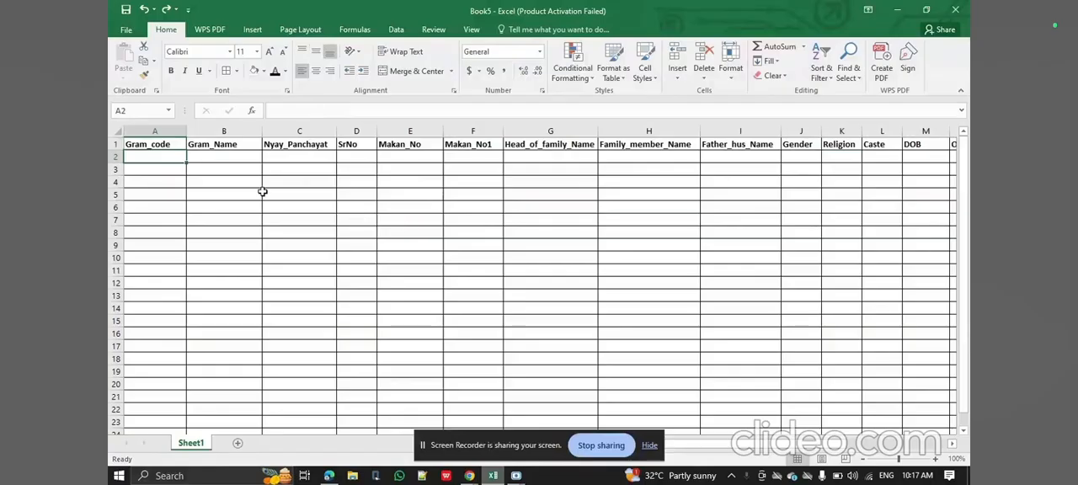
left_click(329, 476)
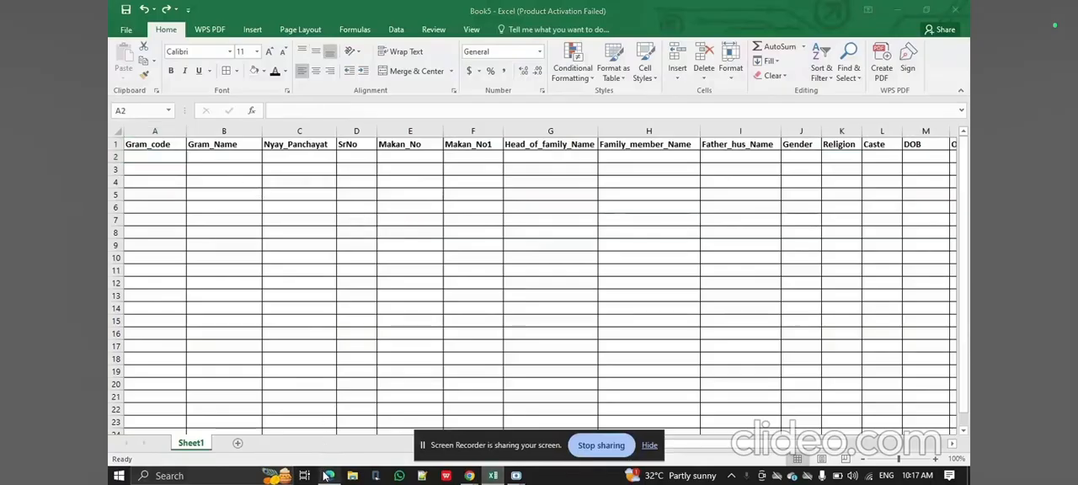
scroll(610, 307, "down", 5)
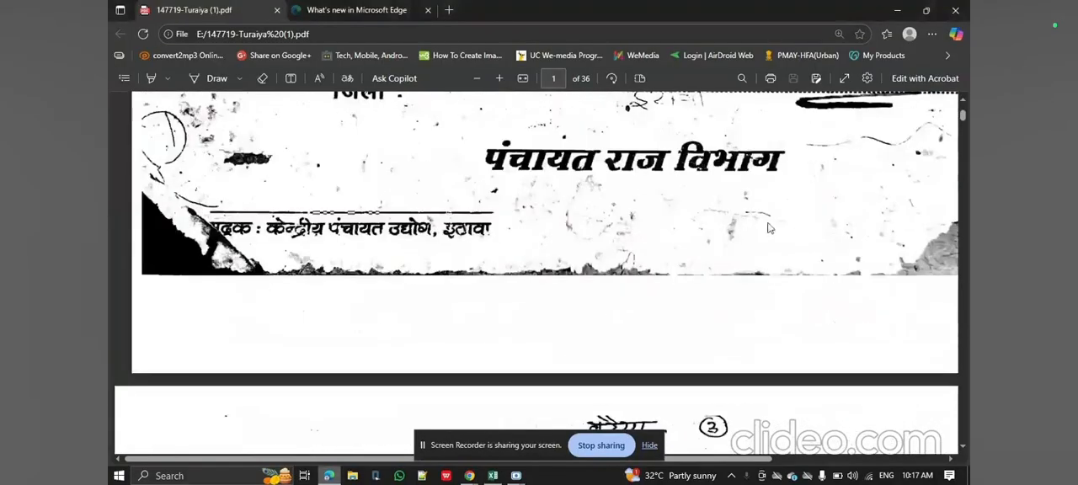
scroll(769, 227, "down", 5)
scroll(801, 289, "up", 1)
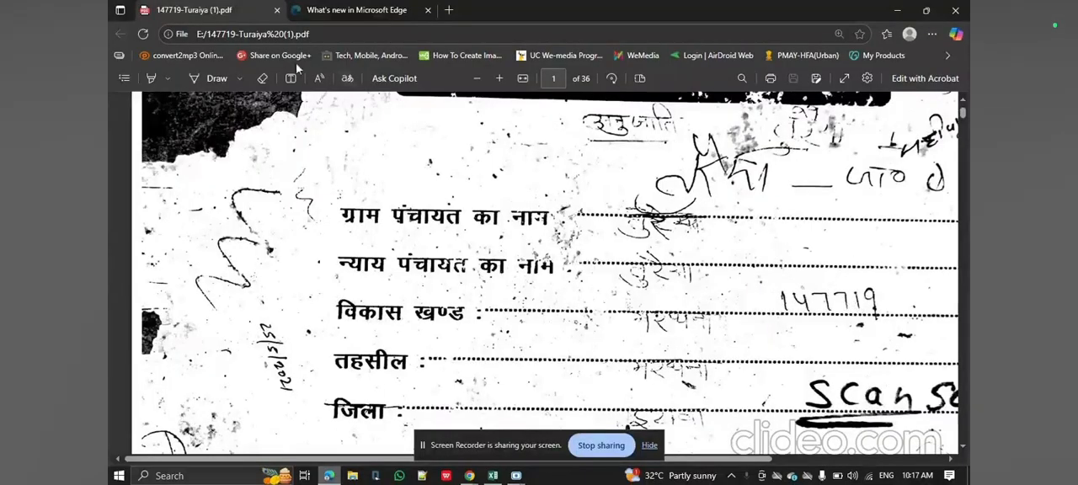
left_click(272, 34)
left_click(292, 34)
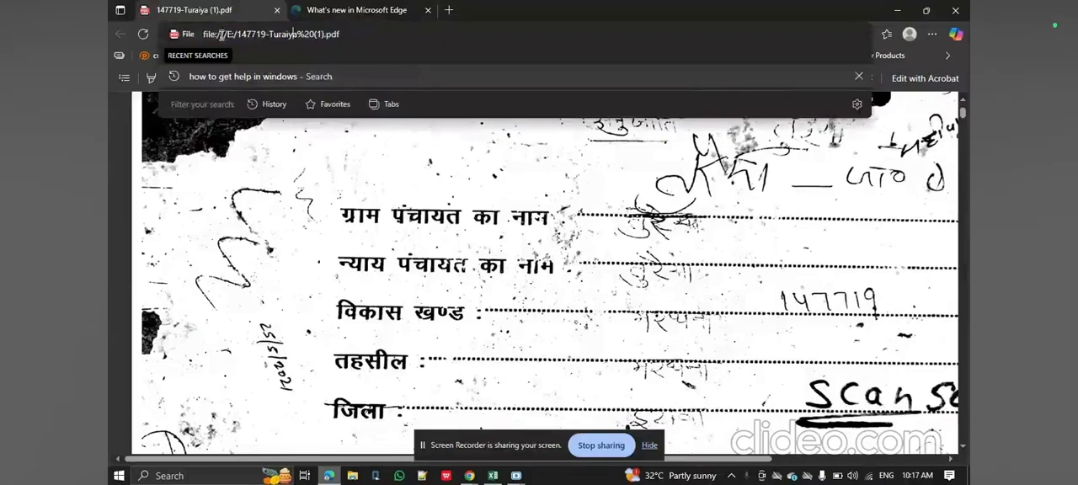
left_click_drag(239, 34, 266, 36)
key("ctrl+c")
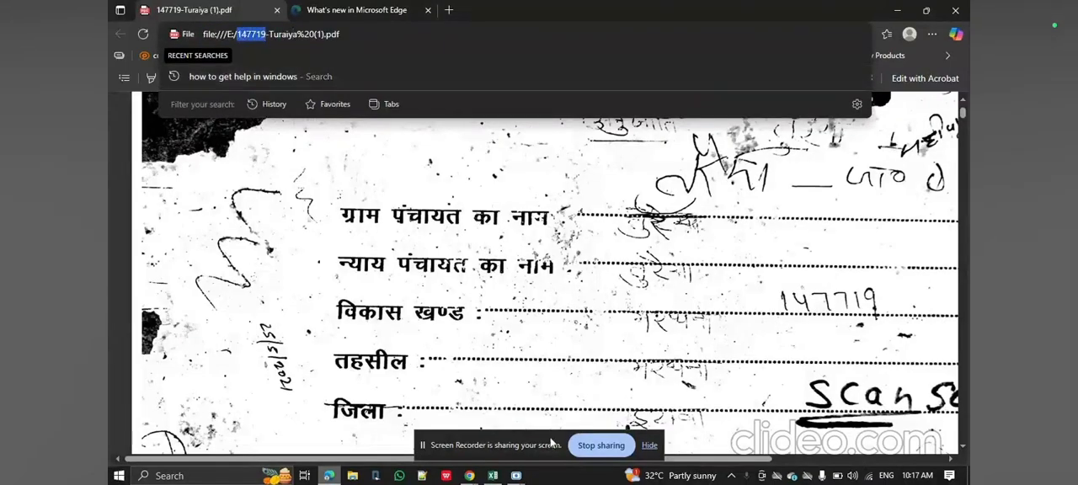
left_click(492, 476)
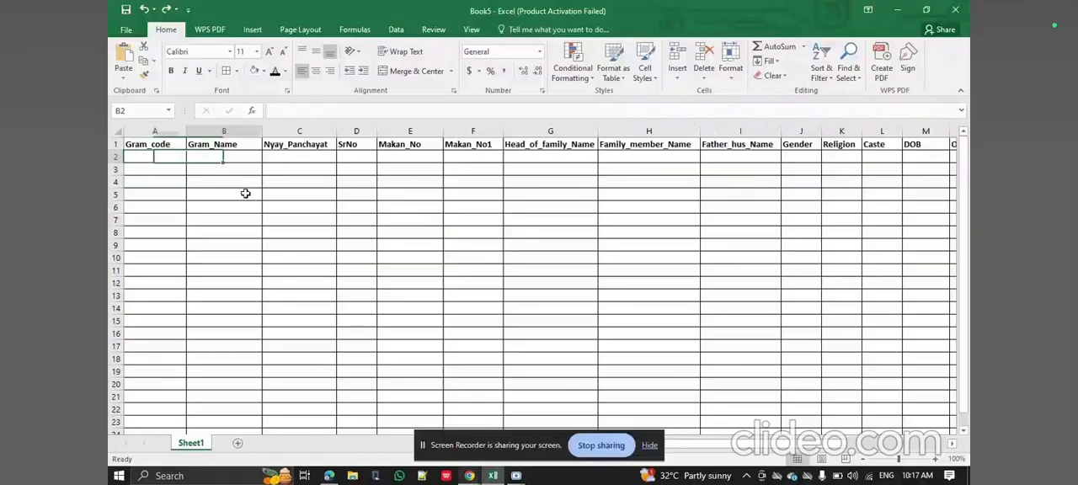
key("ctrl+v")
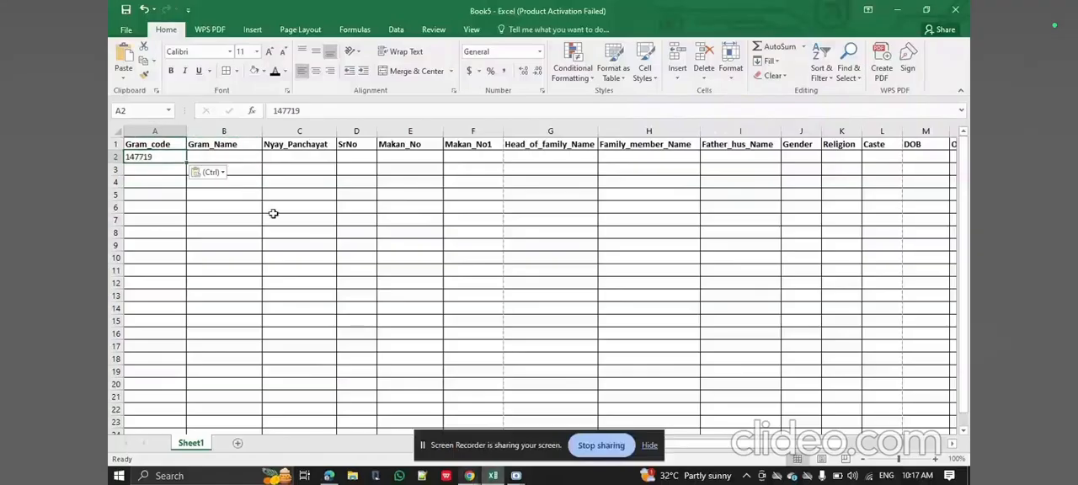
Copy the village name Turaiya from the PDF's file name in Edge into cell B2 under Gram_Name in Excel.
left_click(330, 476)
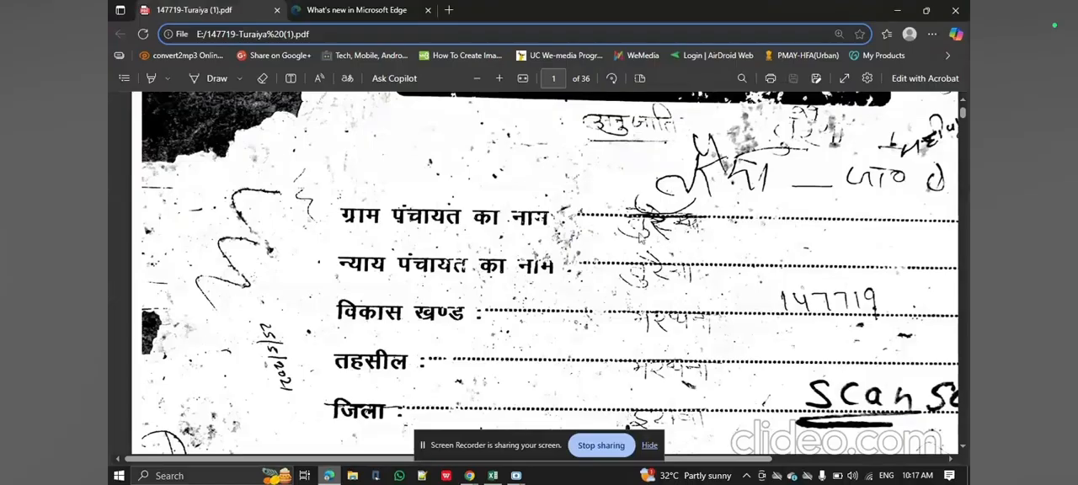
scroll(606, 271, "down", 10)
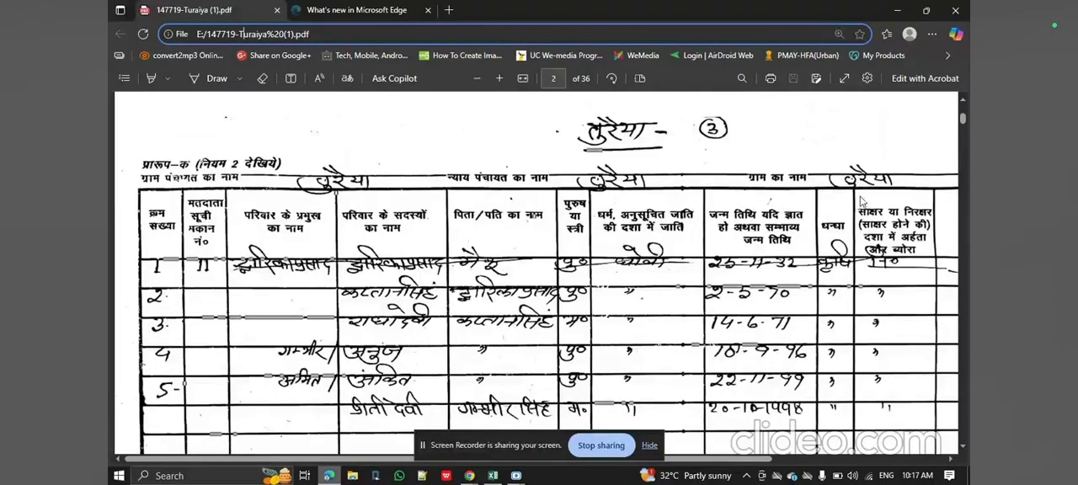
scroll(856, 193, "up", 10)
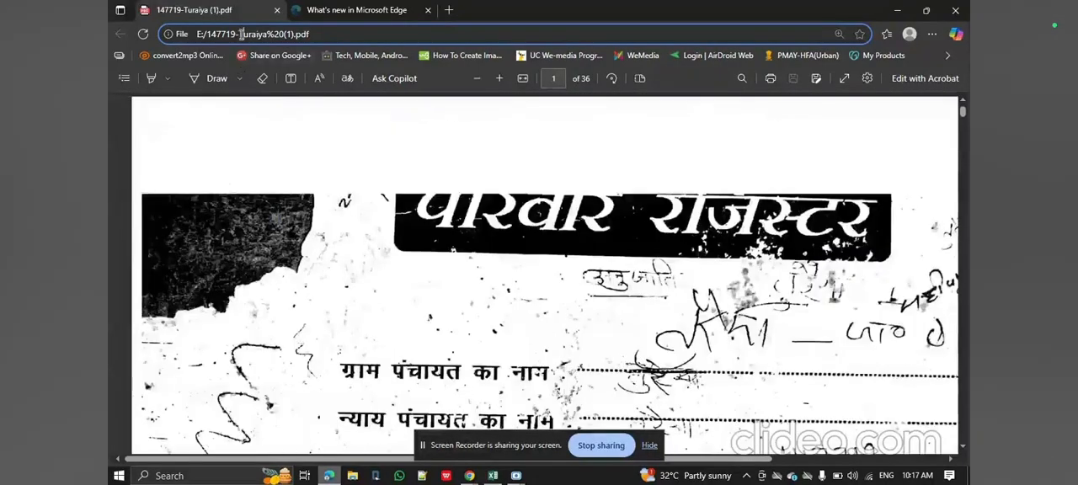
left_click(241, 34)
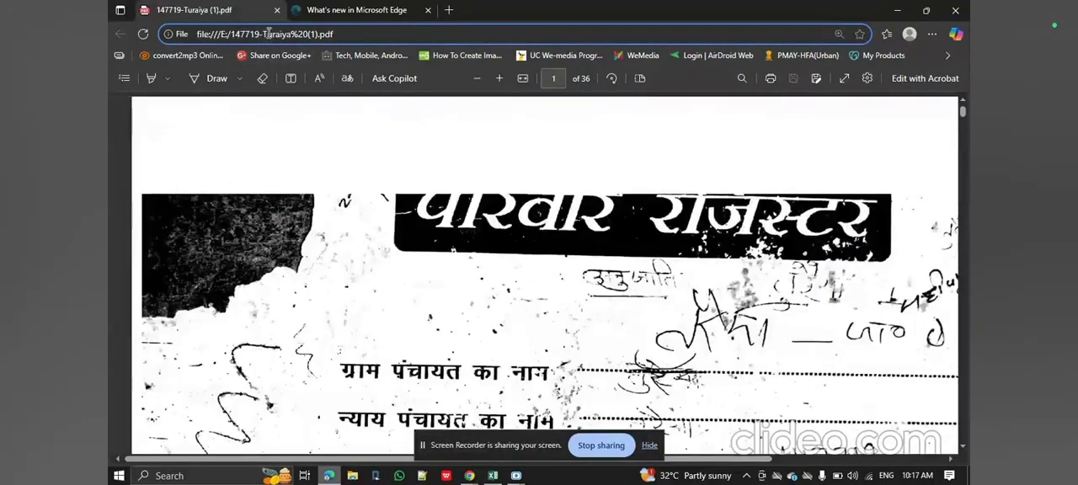
left_click_drag(264, 35, 291, 36)
key("ctrl+c")
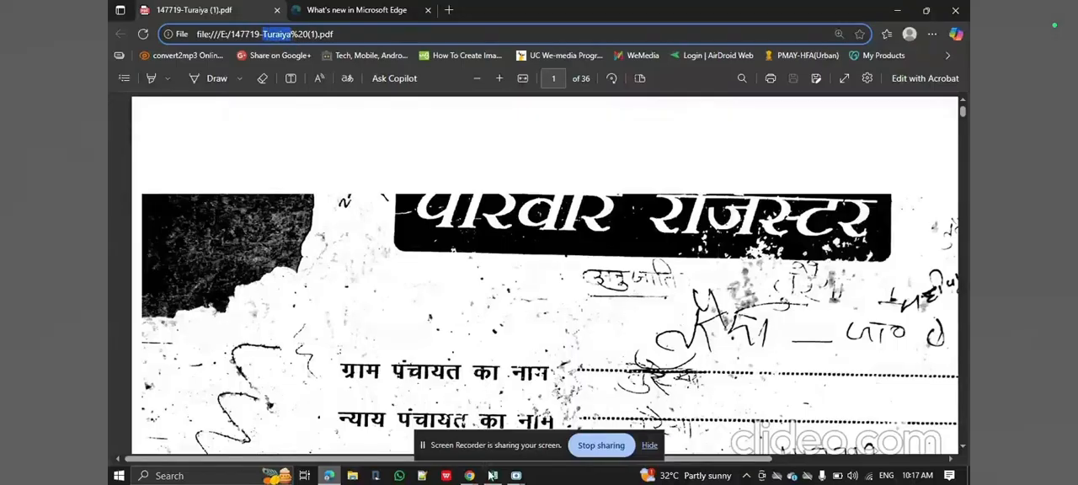
left_click(492, 476)
key("Tab")
key("ctrl+v")
key("Tab")
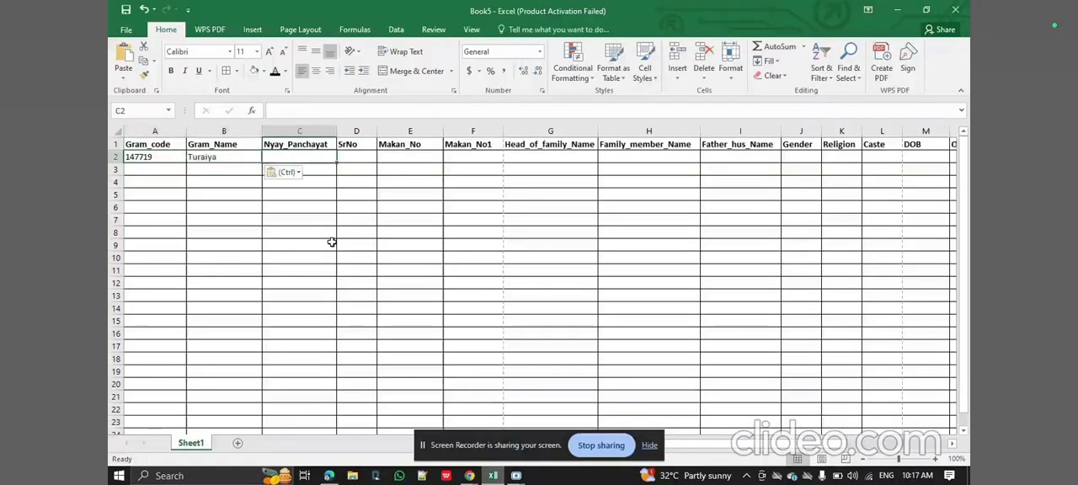
Check the Nyay Panchayat on the register's page 2 in Edge, and enter Turaiya in C2 and serial number 1 in D2 in Excel.
left_click(329, 475)
scroll(497, 354, "down", 1)
scroll(497, 354, "down", 5)
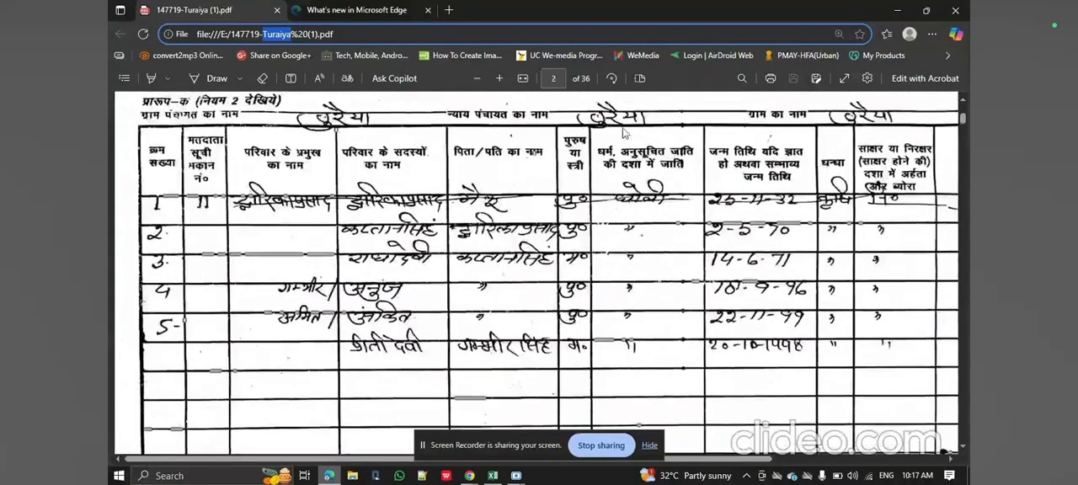
left_click(492, 475)
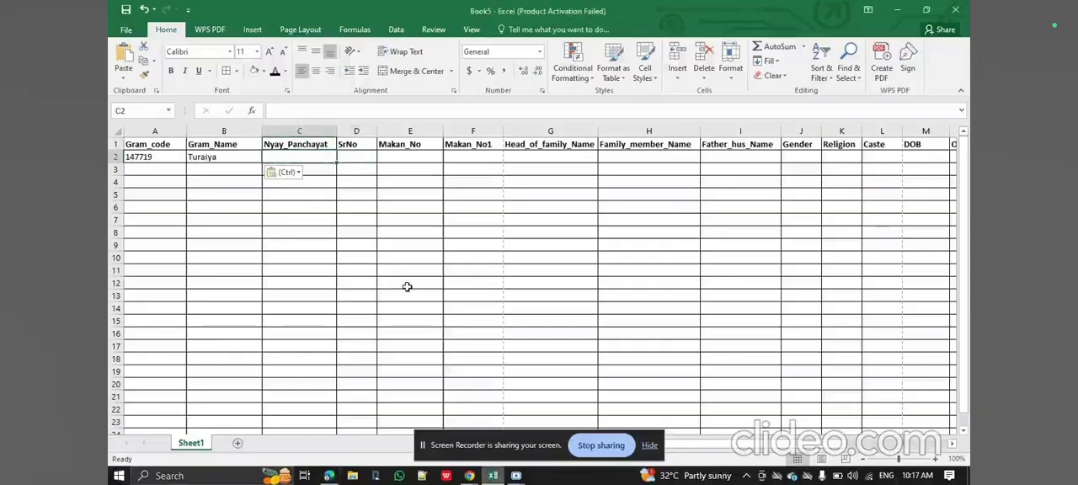
key("ctrl+v")
key("Tab")
type("1")
key("Tab")
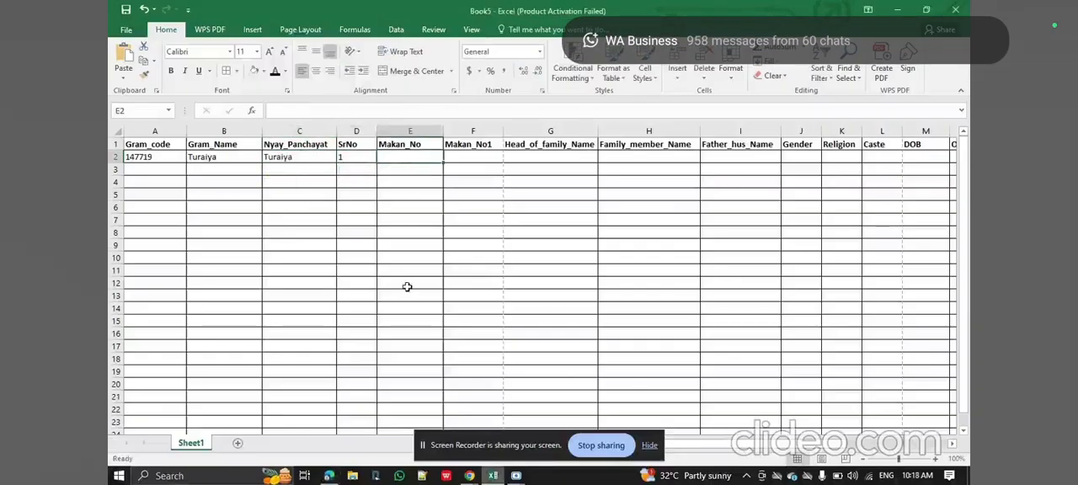
key("super+space")
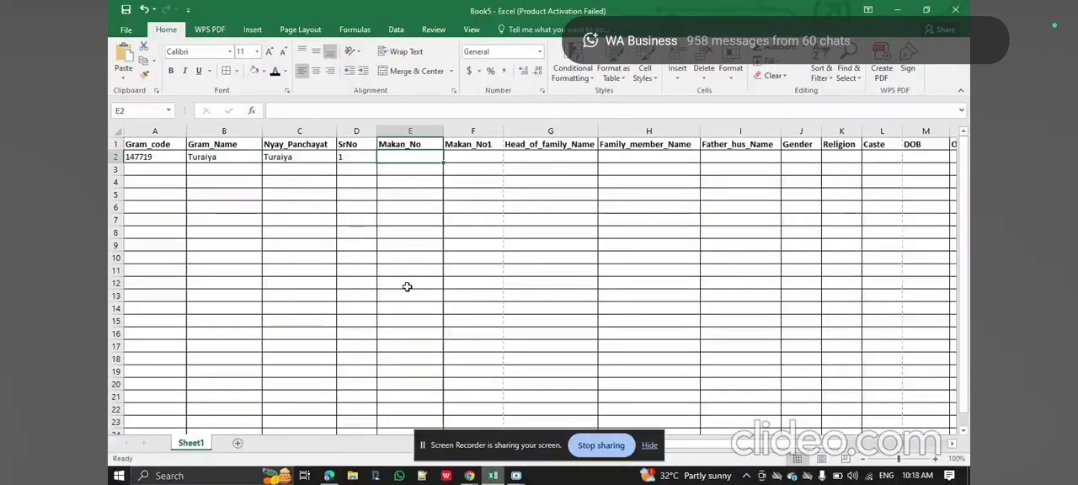
left_click(329, 476)
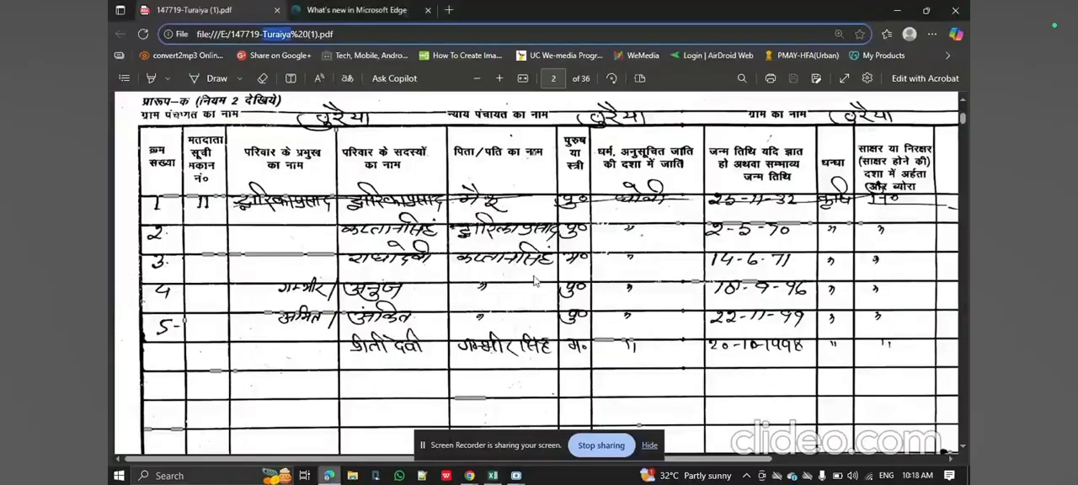
scroll(534, 281, "up", 10)
scroll(534, 280, "down", 5)
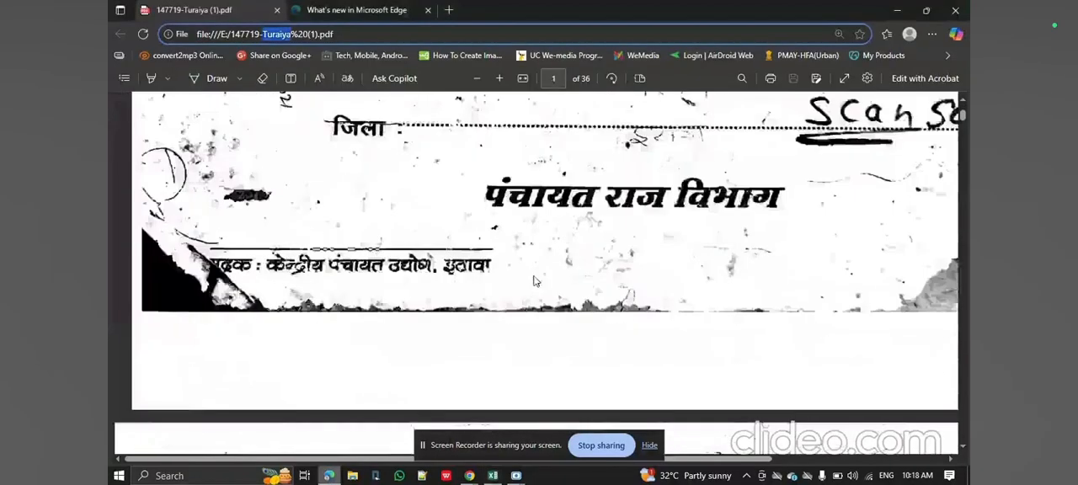
scroll(534, 280, "down", 5)
scroll(253, 203, "up", 1)
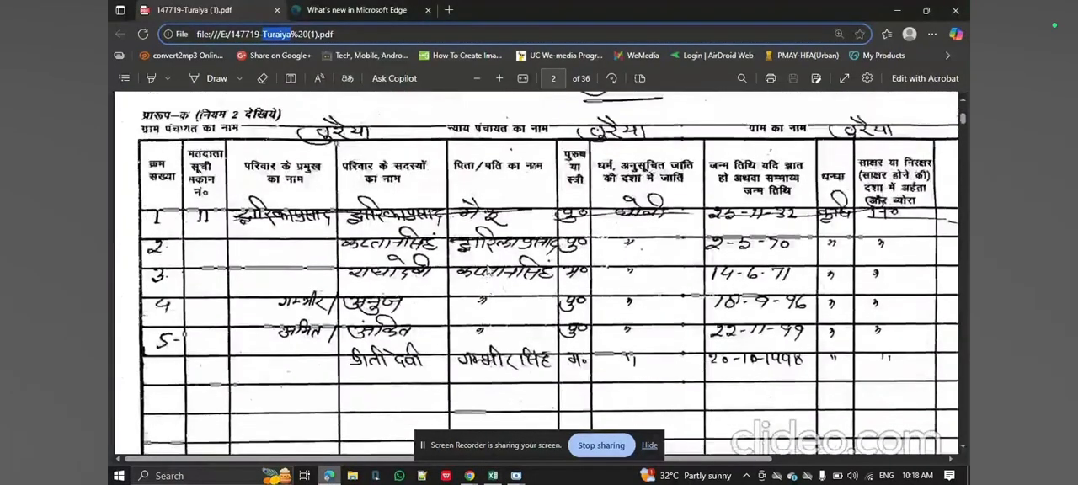
scroll(213, 186, "down", 1)
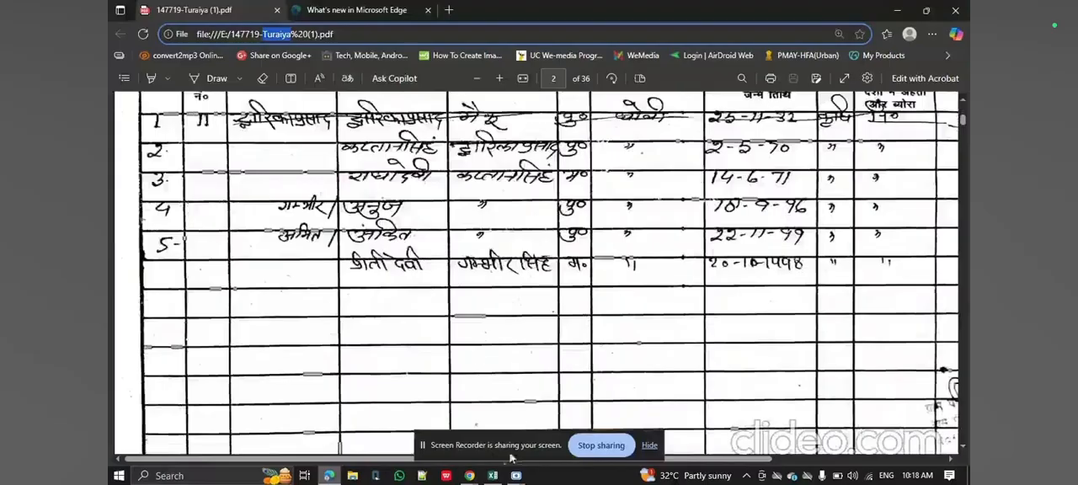
left_click(493, 476)
type("11")
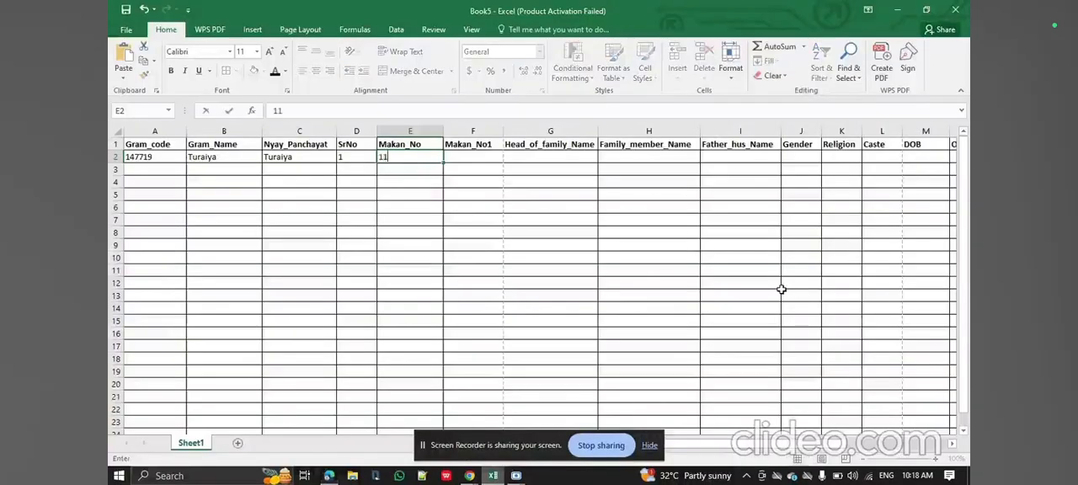
key("Tab")
Switch the keyboard input language to Hindi.
key("super+space")
key("super+space")
key("super+space")
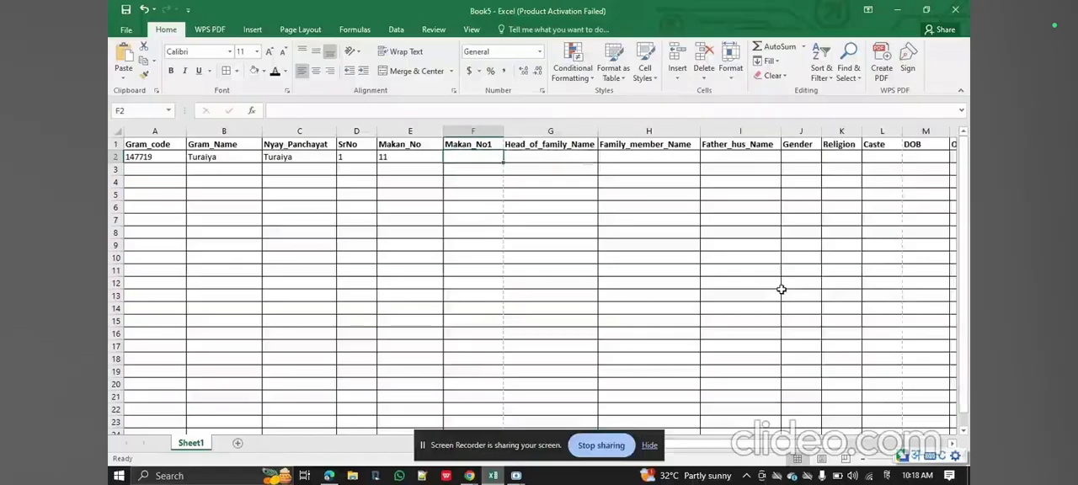
Check the lettered house number on page 3 of the PDF in Edge and try entering the suffix अ under Makan_No1 in Excel.
left_click(329, 475)
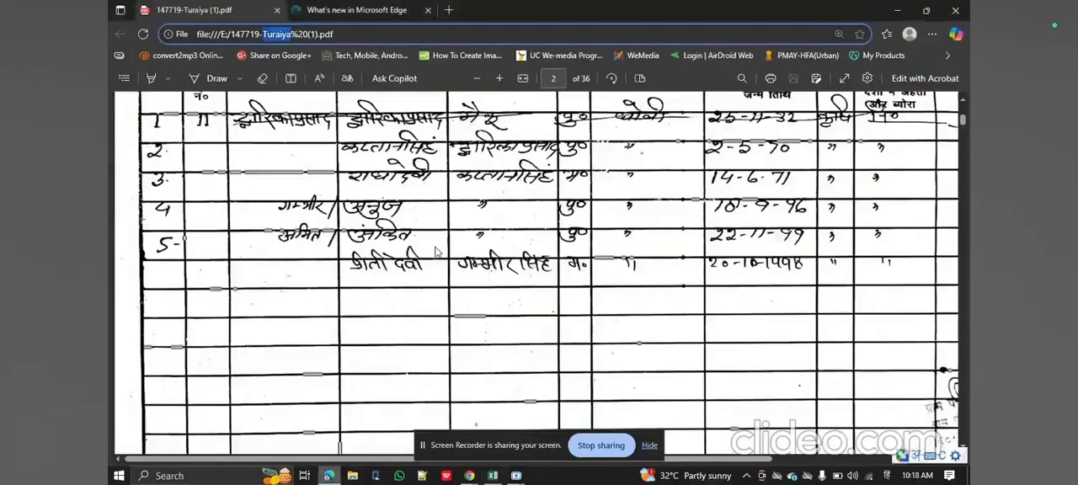
scroll(437, 251, "down", 10)
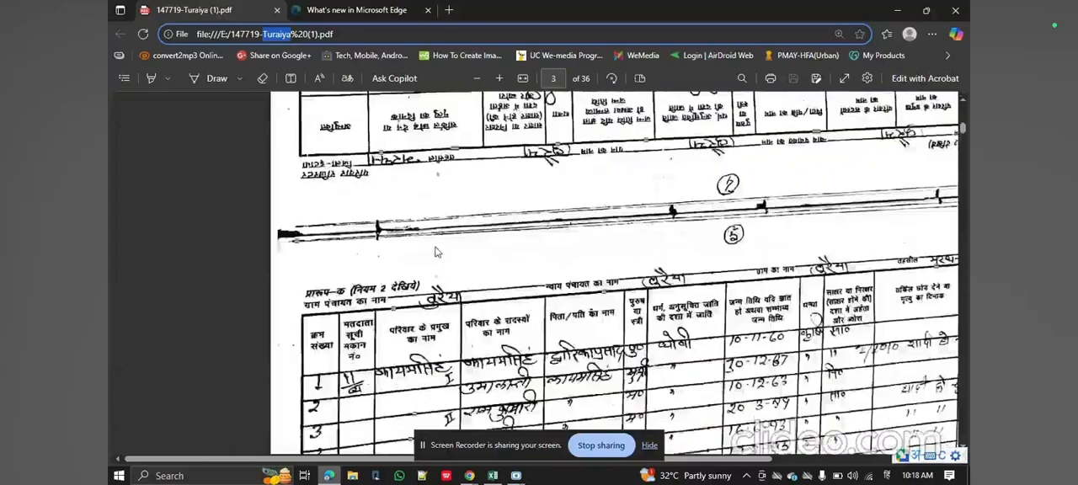
scroll(436, 251, "down", 5)
scroll(436, 251, "up", 4)
scroll(379, 210, "down", 1)
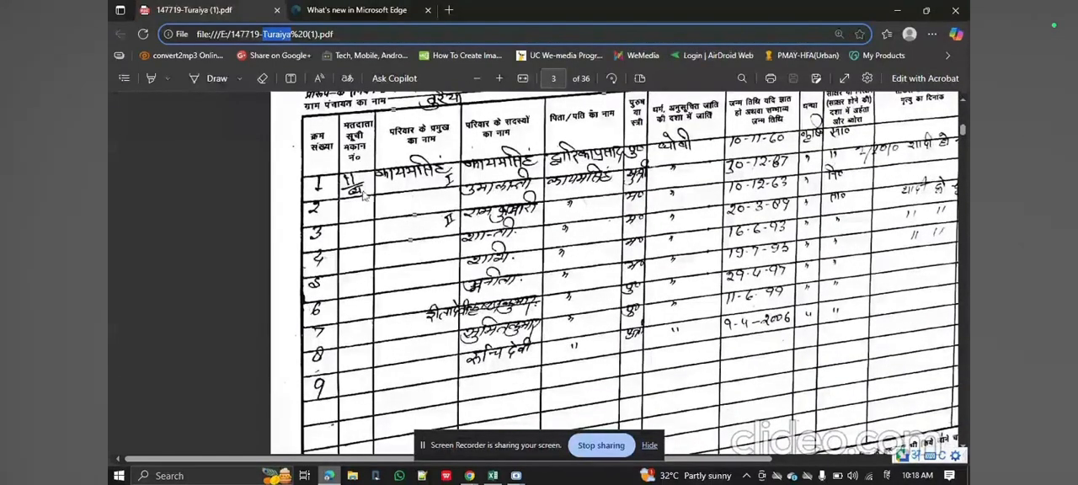
left_click(493, 476)
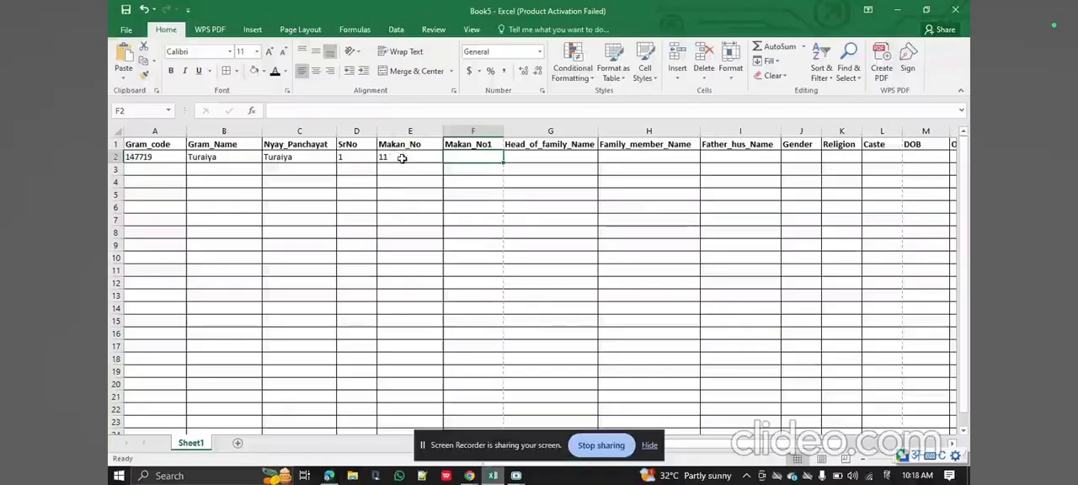
type("अ")
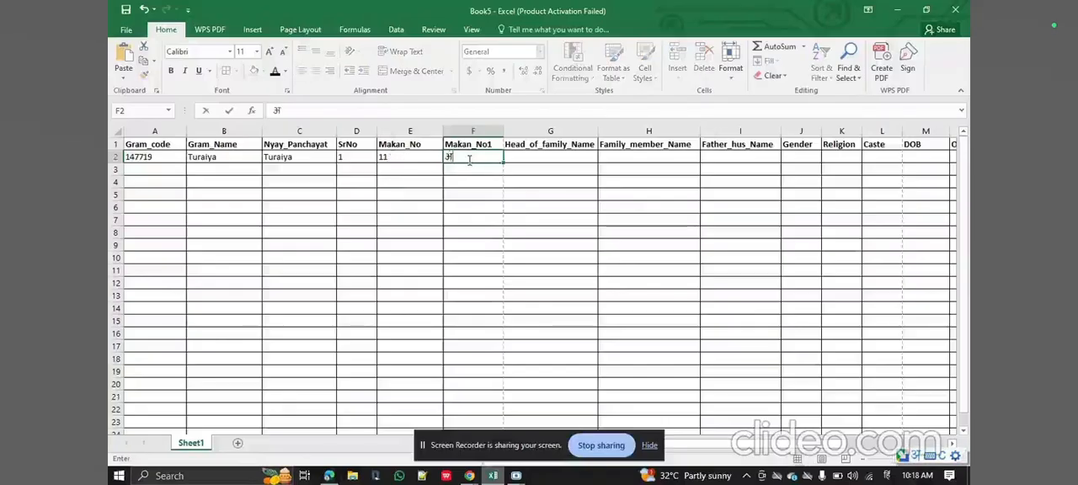
key("ctrl+Return")
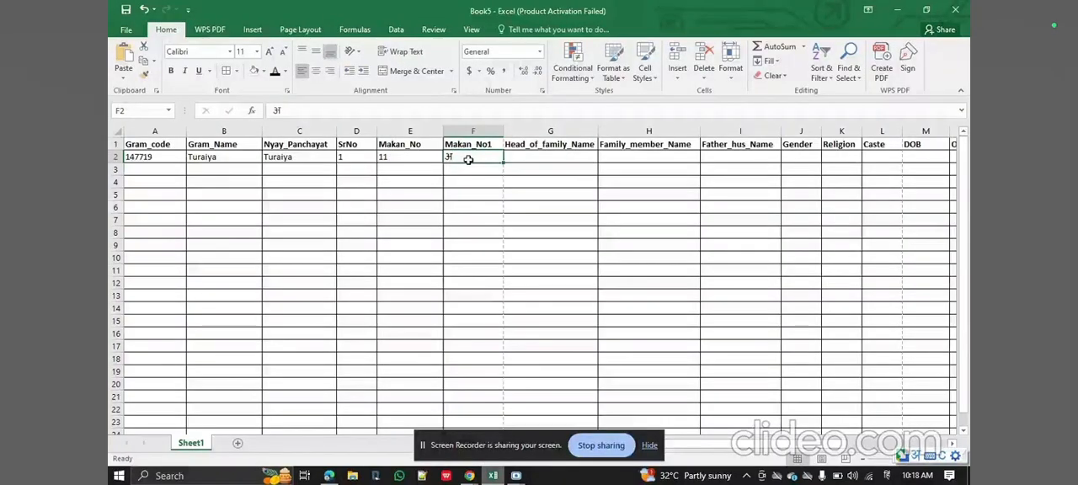
key("Tab")
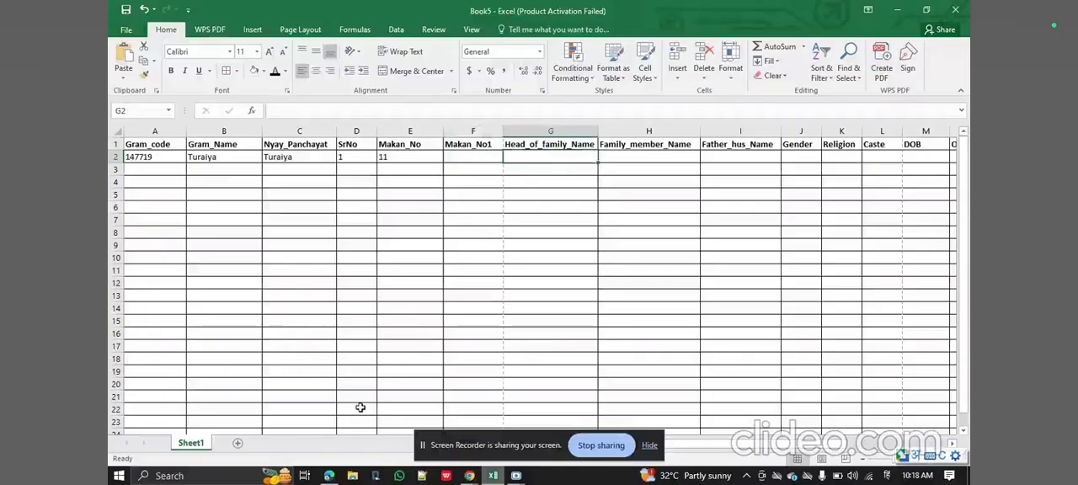
Look up the head of family's name on page 2 of the PDF in Edge and enter it in Hindi under Head_of_family_Name in Excel.
left_click(328, 476)
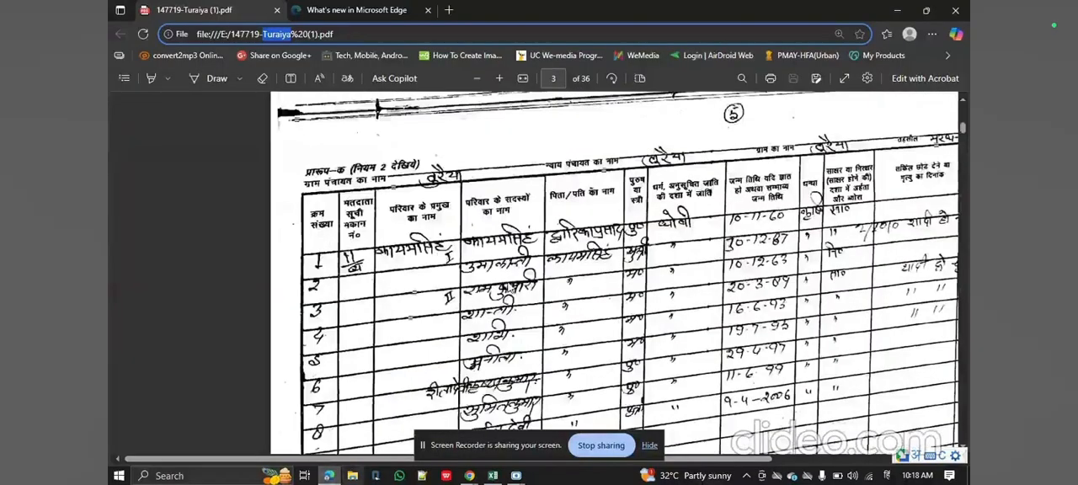
scroll(509, 288, "up", 15)
scroll(508, 288, "down", 7)
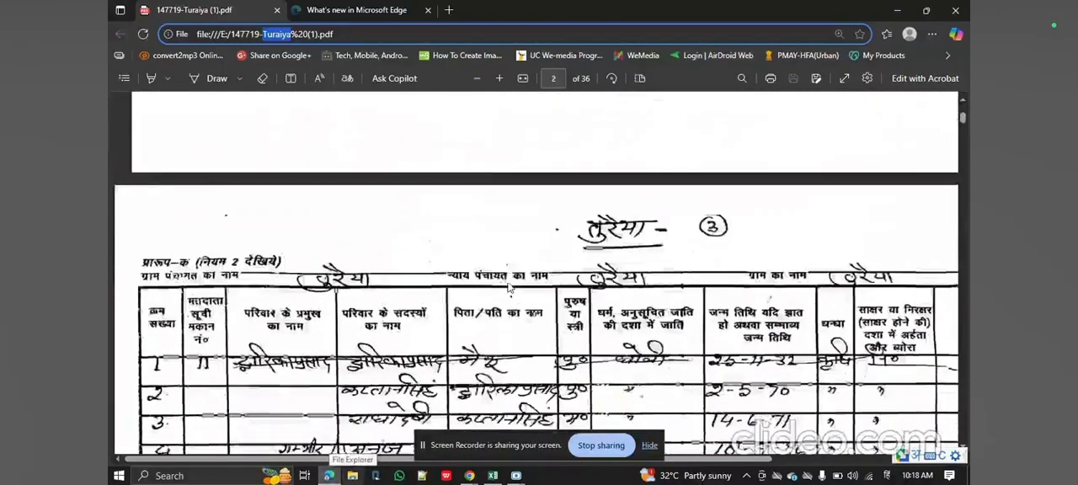
scroll(508, 289, "down", 3)
left_click(492, 476)
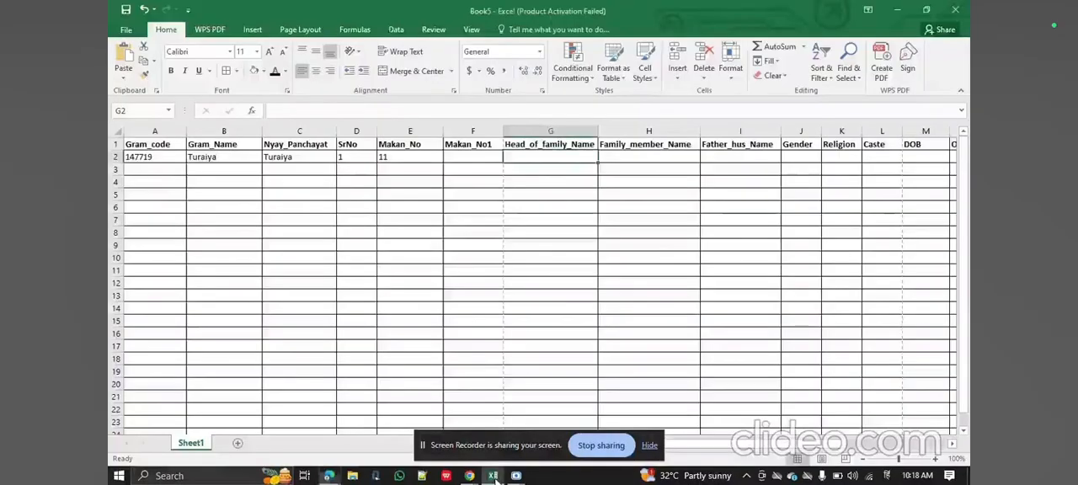
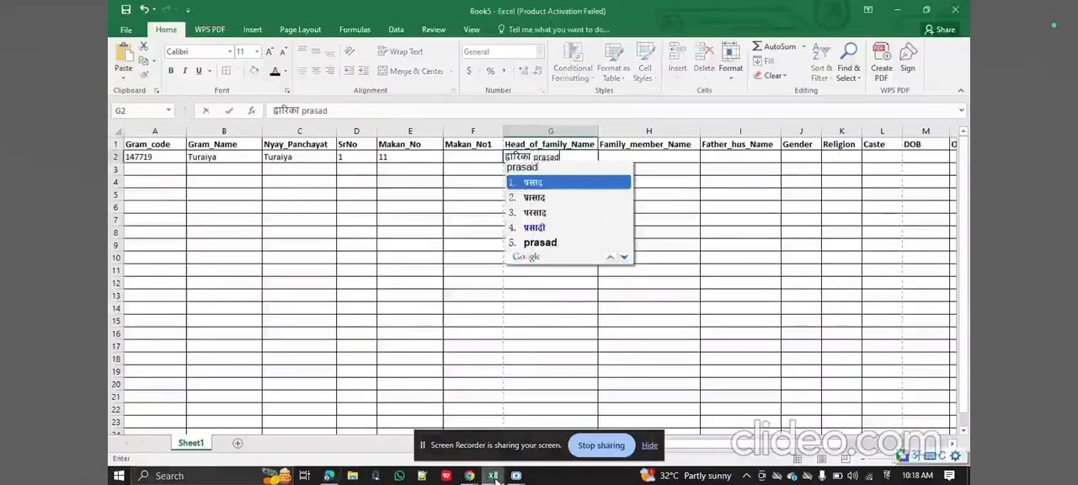
key("Return")
key("Return")
Copy the head of family's name from G2 into Family_member_Name in H2.
key("ctrl+c")
key("Right")
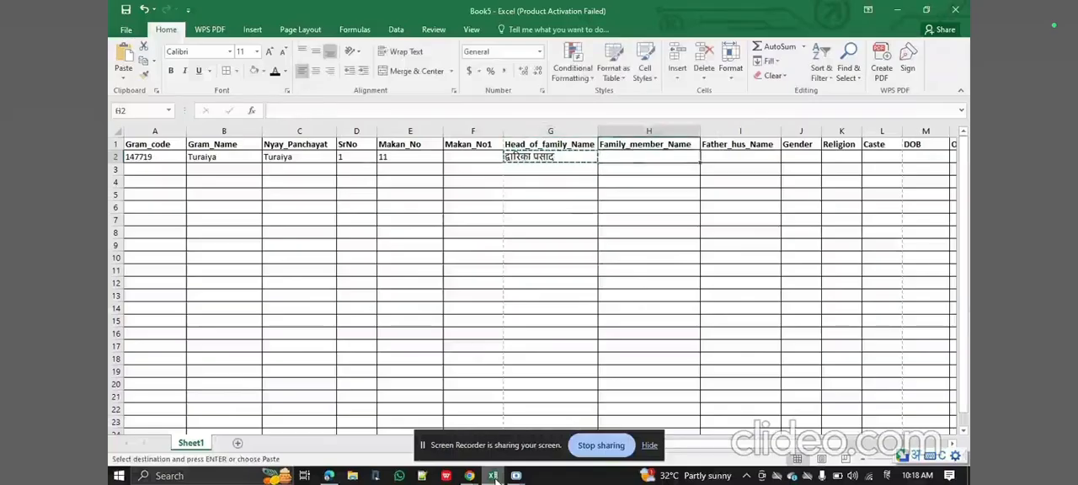
key("ctrl+v")
key("Right")
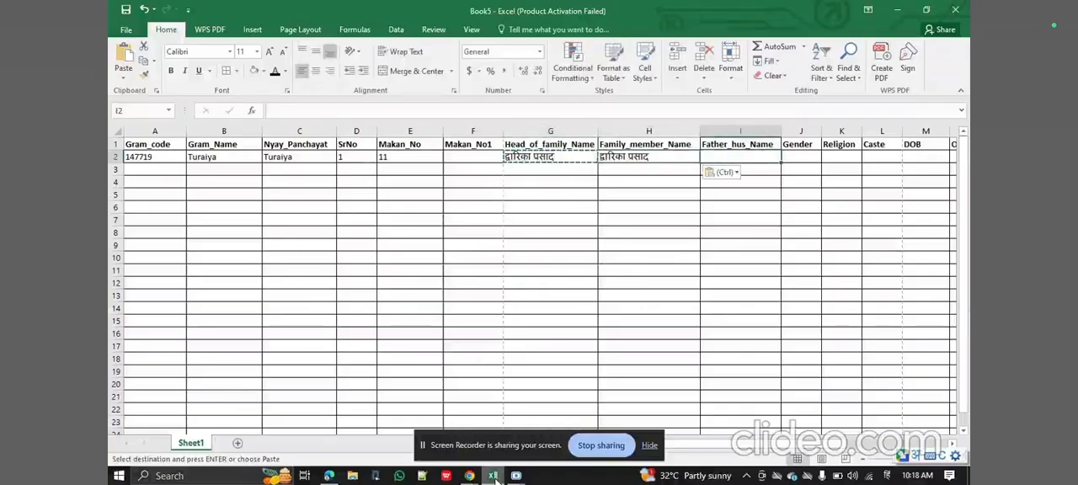
Check the first member's father's name in the PDF in Edge and enter it in Hindi under Father_hus_Name in Excel.
key("alt+Tab")
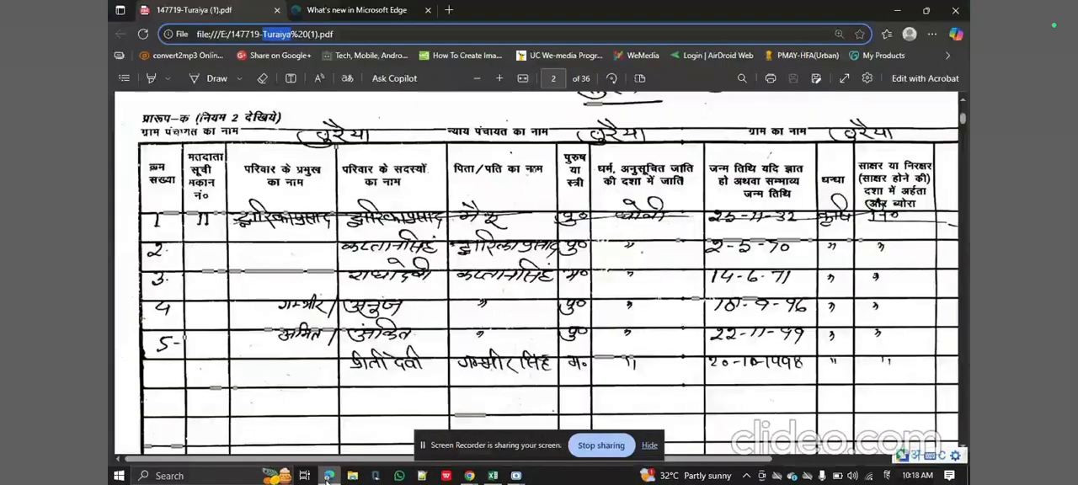
key("alt+Tab")
type("ma")
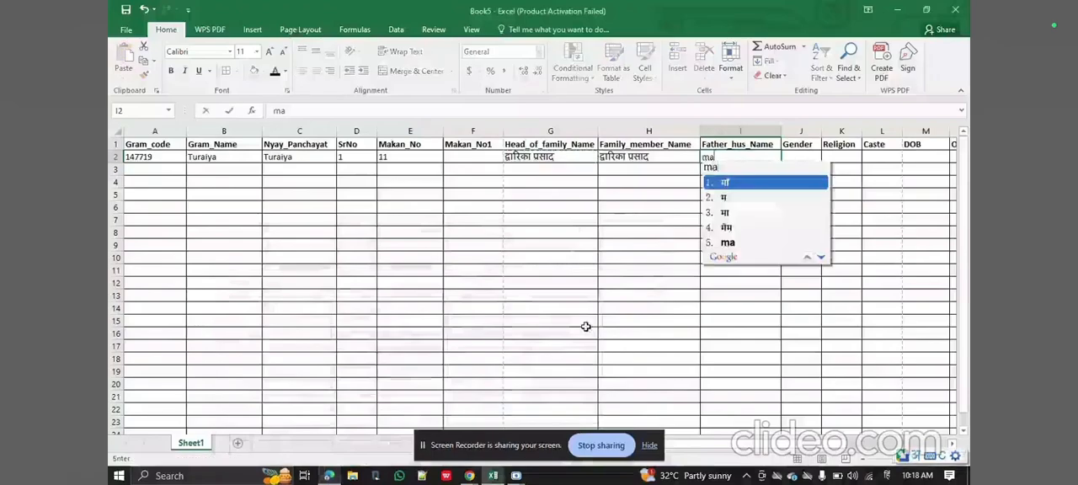
type("iku")
key("space")
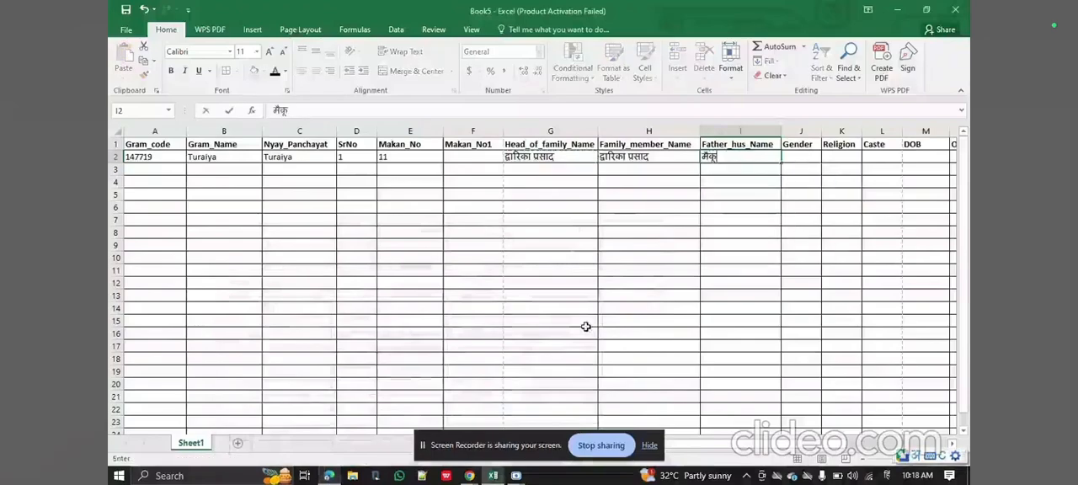
key("Tab")
Enter the first member's gender as पुरुष in J2 and the religion as हिंदू in K2.
type("purush")
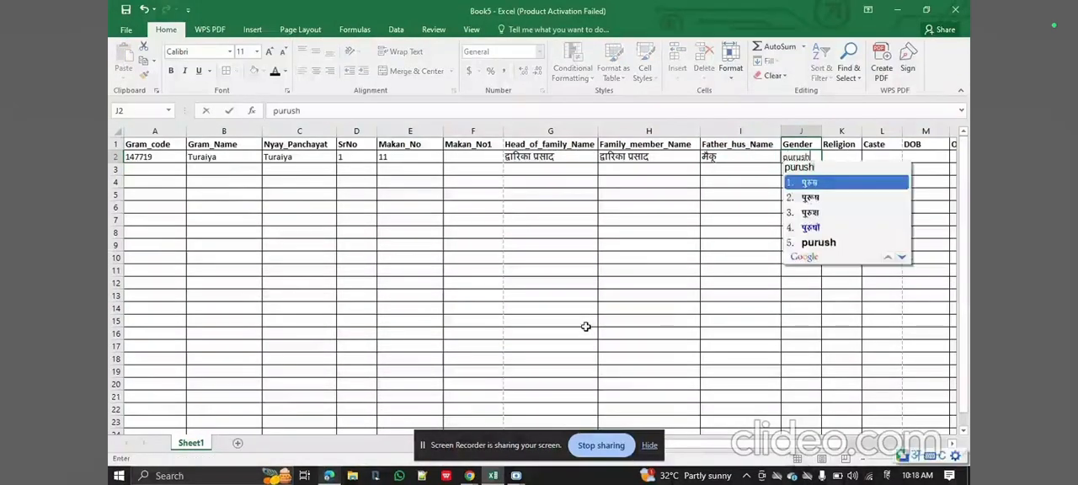
key("space")
key("Tab")
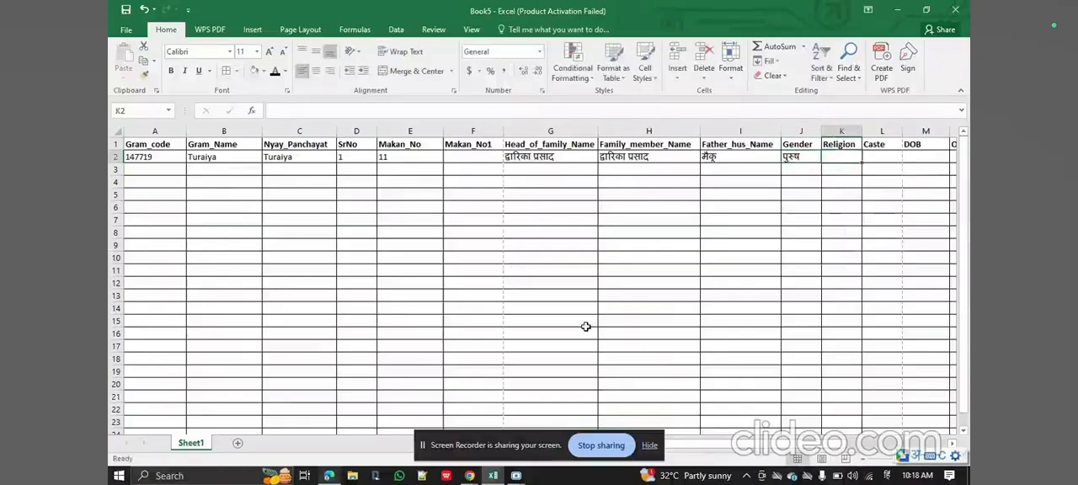
type("hindu")
key("space")
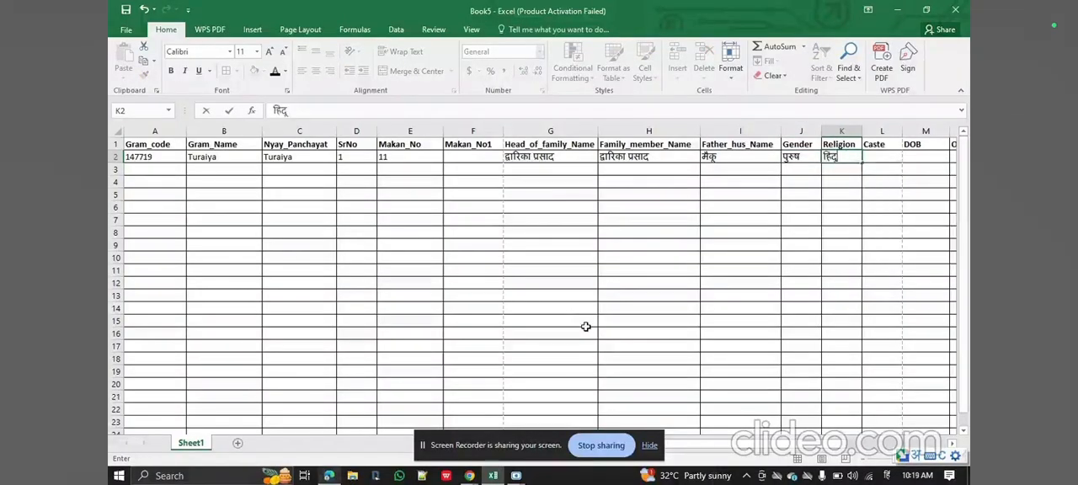
key("Tab")
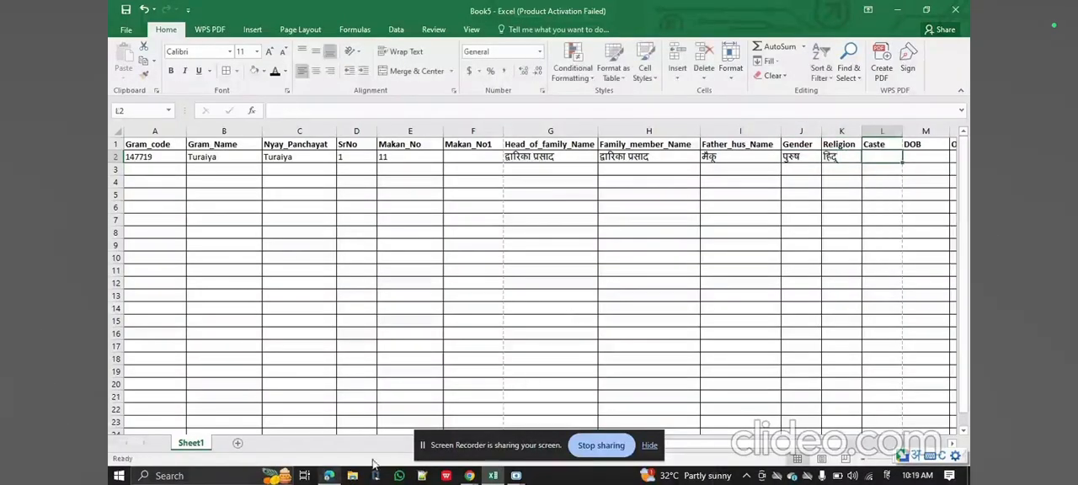
Check the first member's caste on page 2 of the PDF in Edge and enter धोभी under Caste in Excel.
left_click(331, 477)
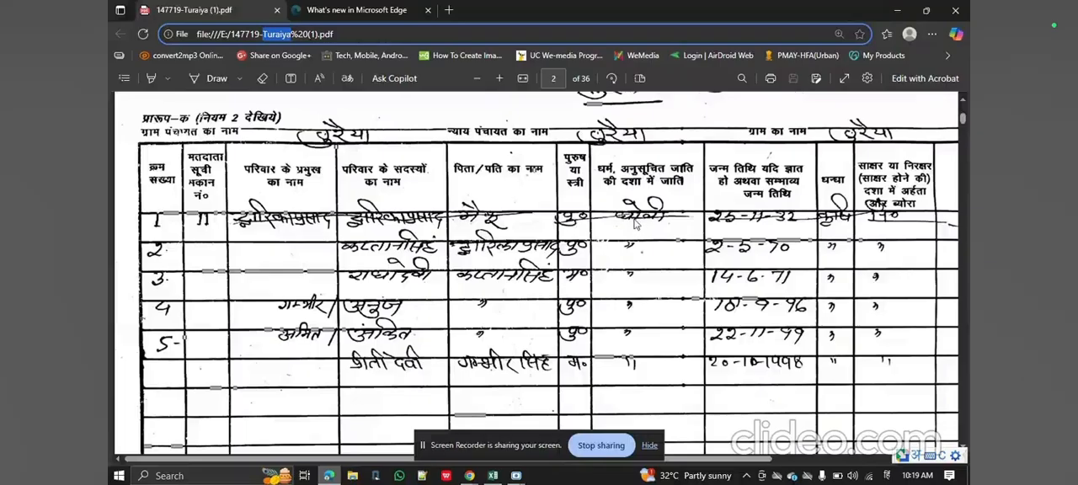
left_click(492, 475)
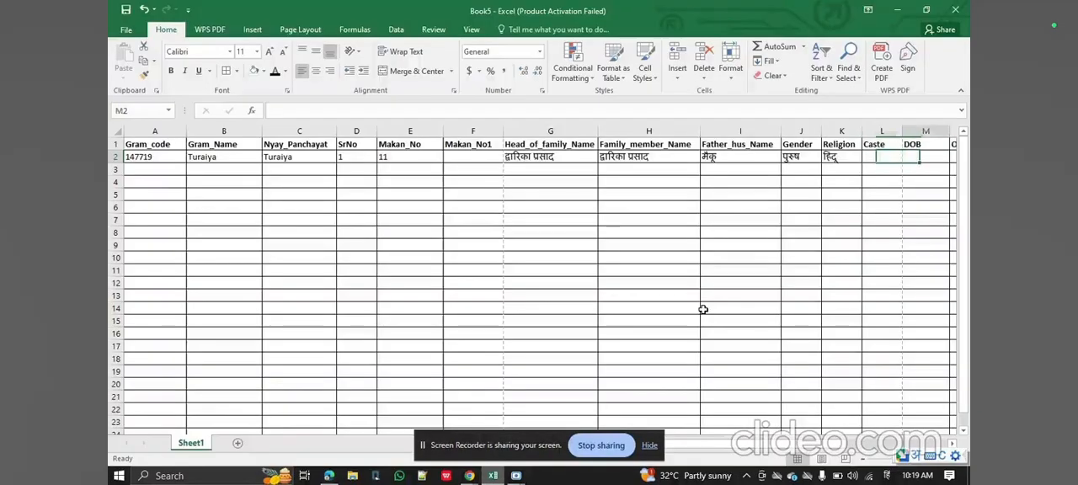
type("dhobi")
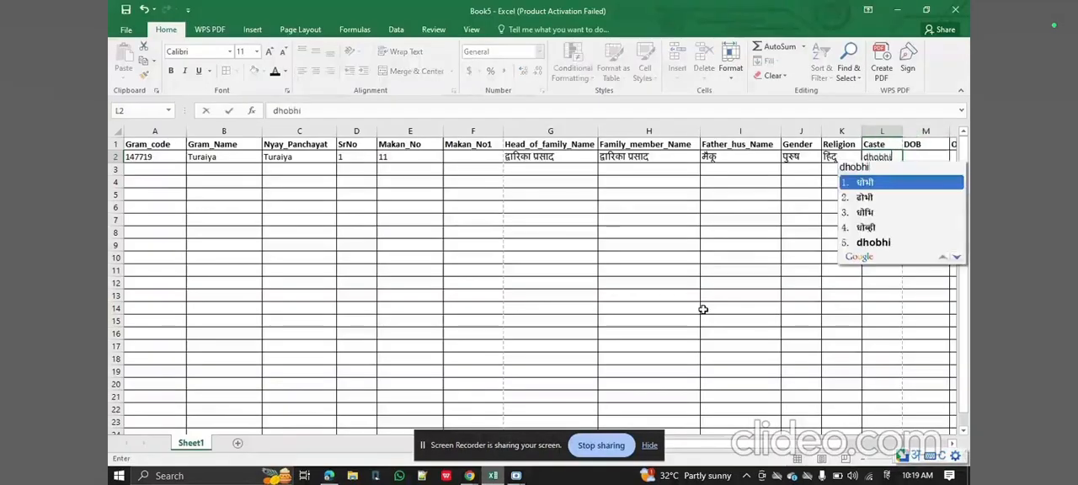
key("Tab")
key("Tab")
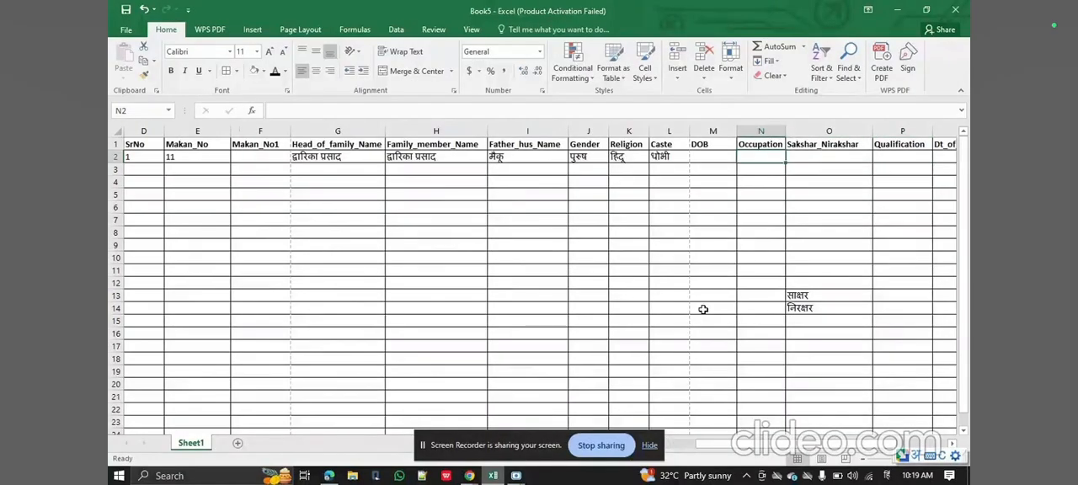
Switch the keyboard input to English, look up the first member's date of birth in Edge, and enter it under DOB in Excel.
key("Left")
key("super+space")
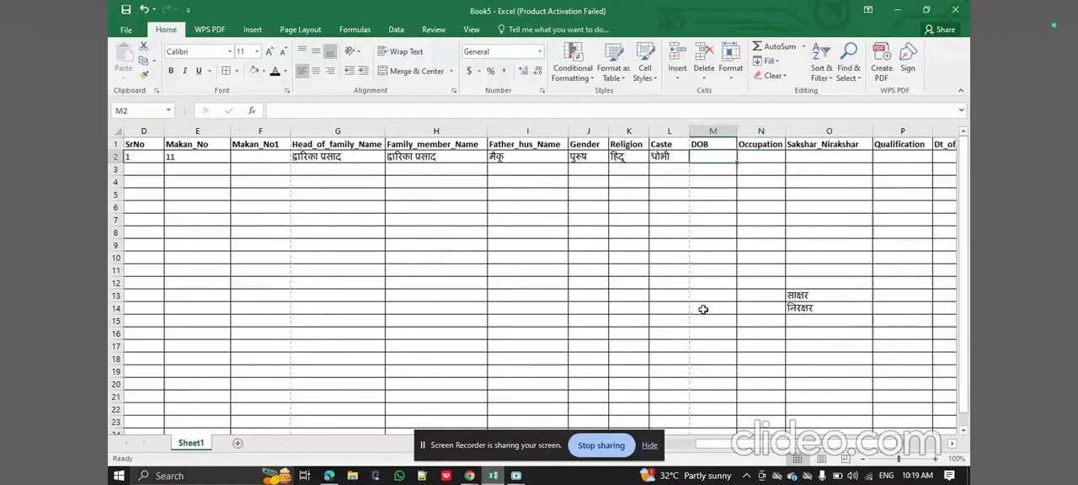
left_click(329, 476)
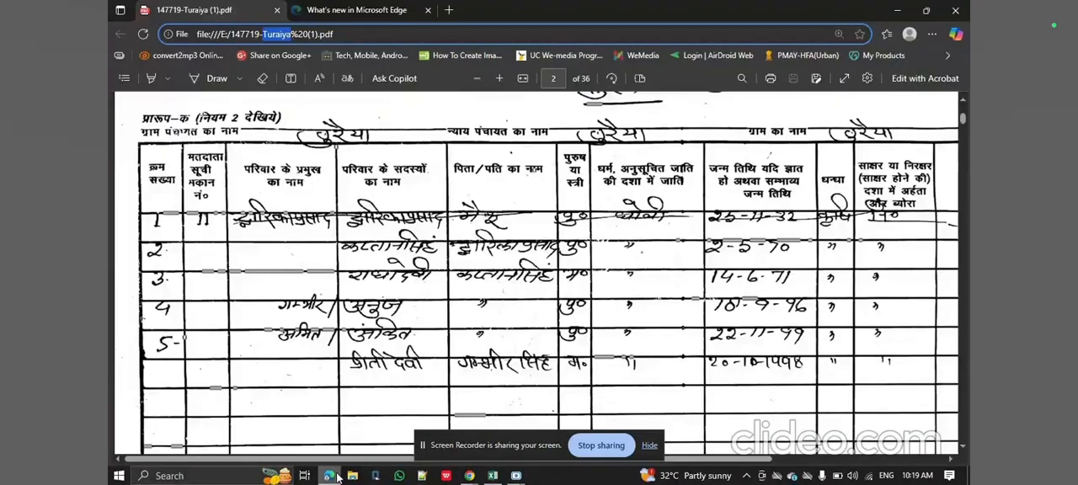
left_click(337, 477)
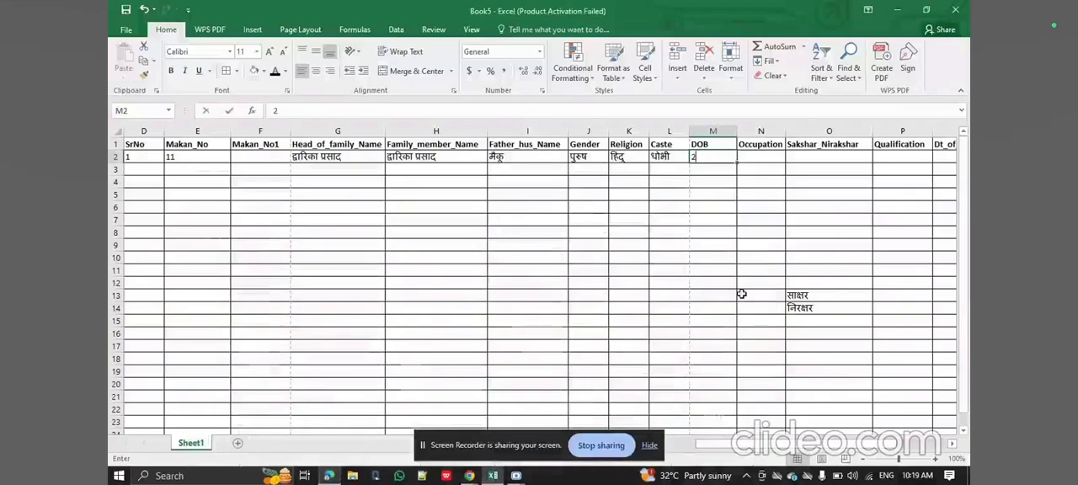
type("25/11/19")
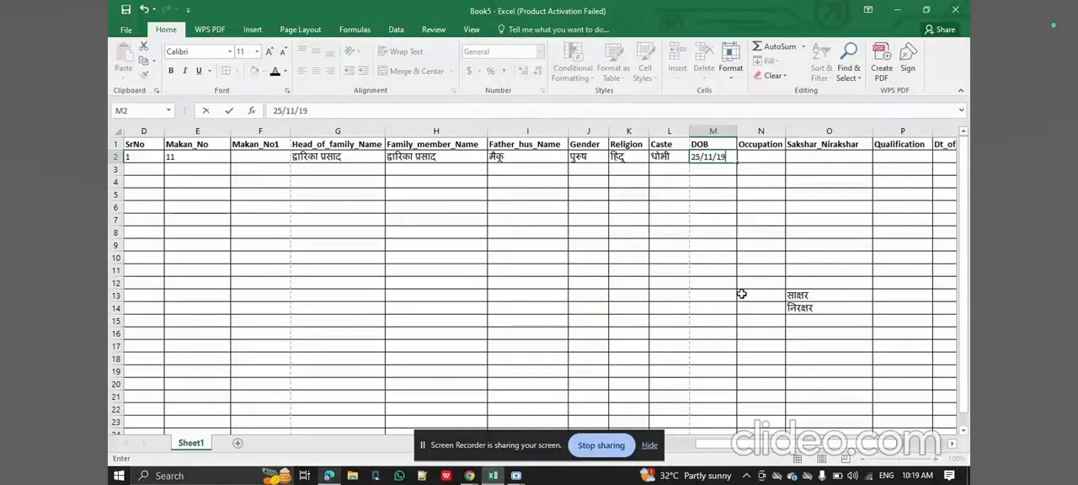
key("Tab")
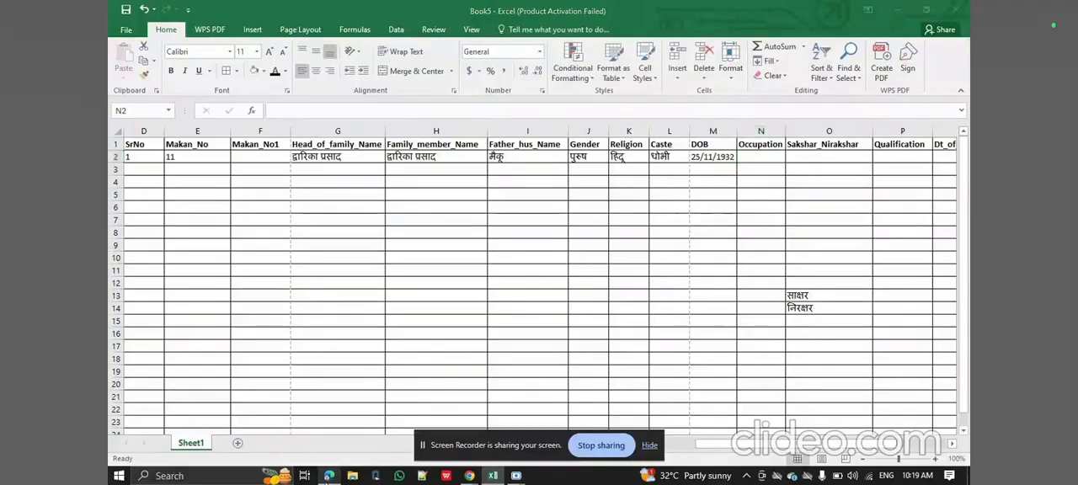
Check the first member's occupation in the PDF in Edge, then switch to Hindi input and enter कृषि under Occupation in Excel.
left_click(329, 476)
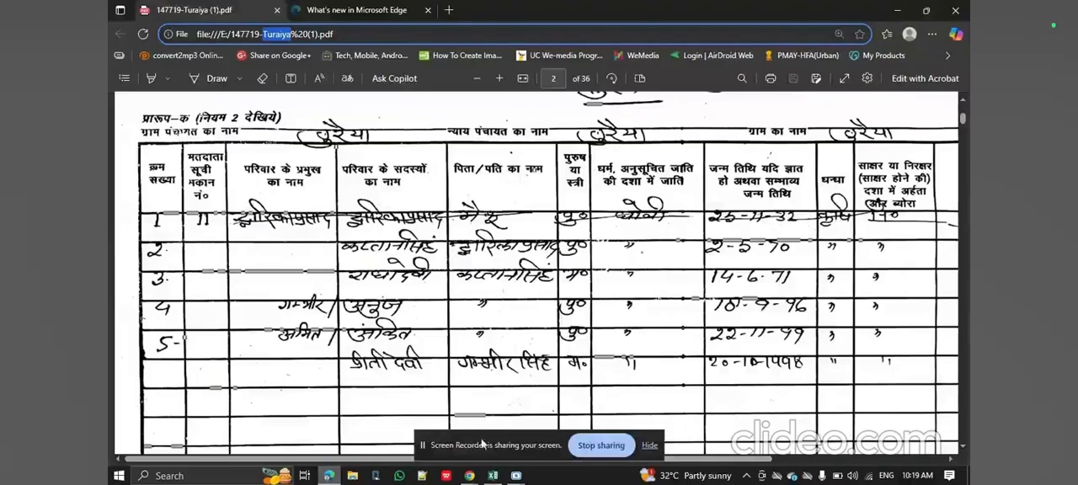
left_click(493, 476)
key("super+space")
key("super+space")
key("super+space")
key("super+space")
type("krishi")
key("space")
key("Tab")
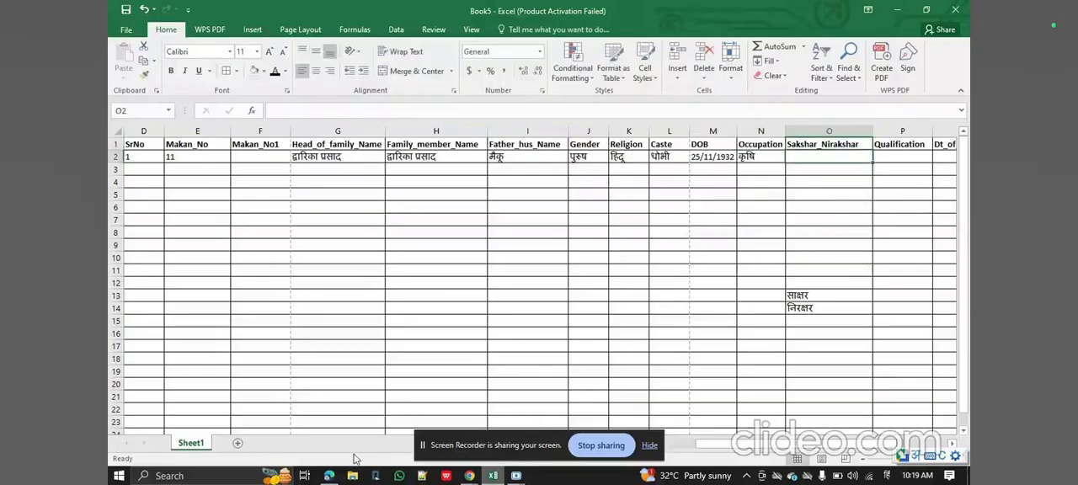
Check the first member's literacy and leaving details on page 2 in Edge, and copy निरक्षर from O14 into O2 in Excel.
left_click(328, 476)
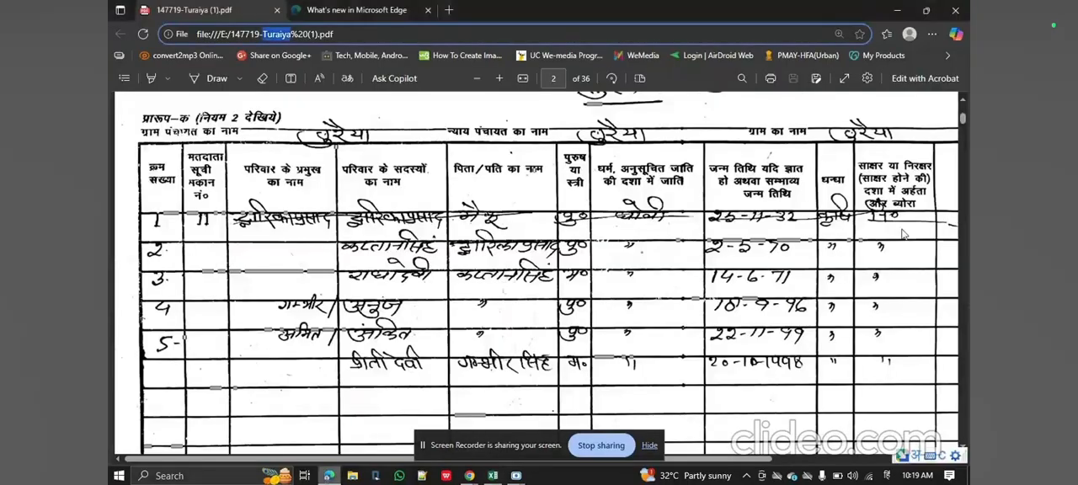
left_click_drag(701, 460, 842, 471)
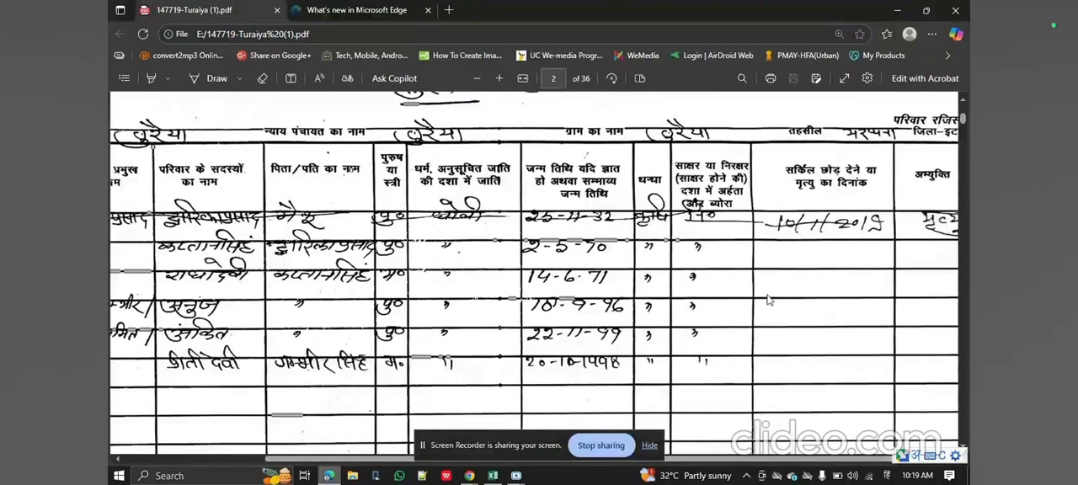
scroll(768, 300, "right", 1)
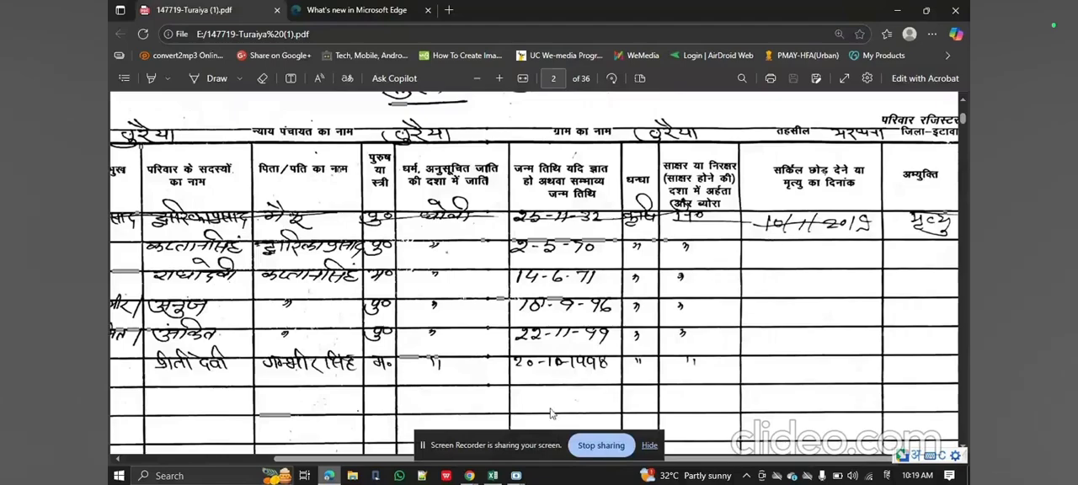
left_click(493, 476)
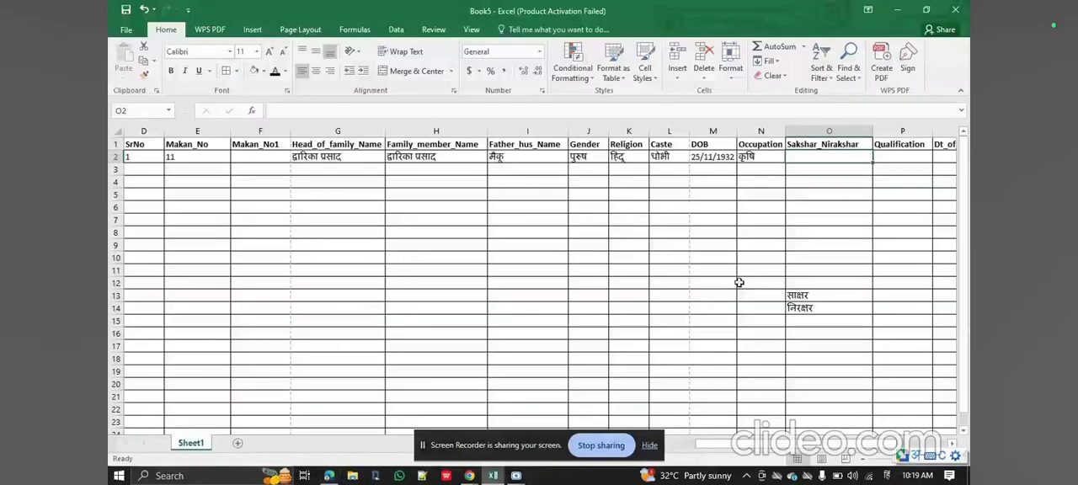
left_click(333, 477)
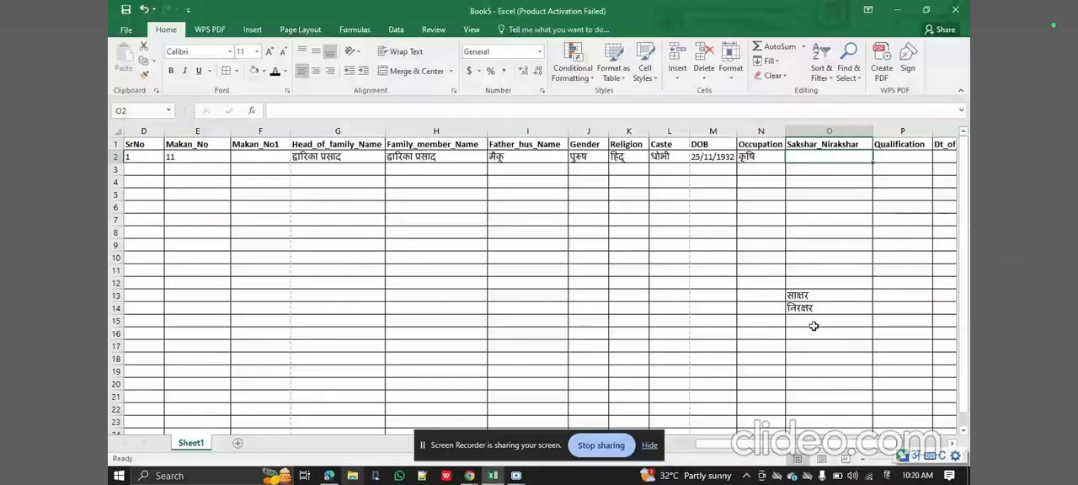
left_click(812, 310)
key("ctrl+c")
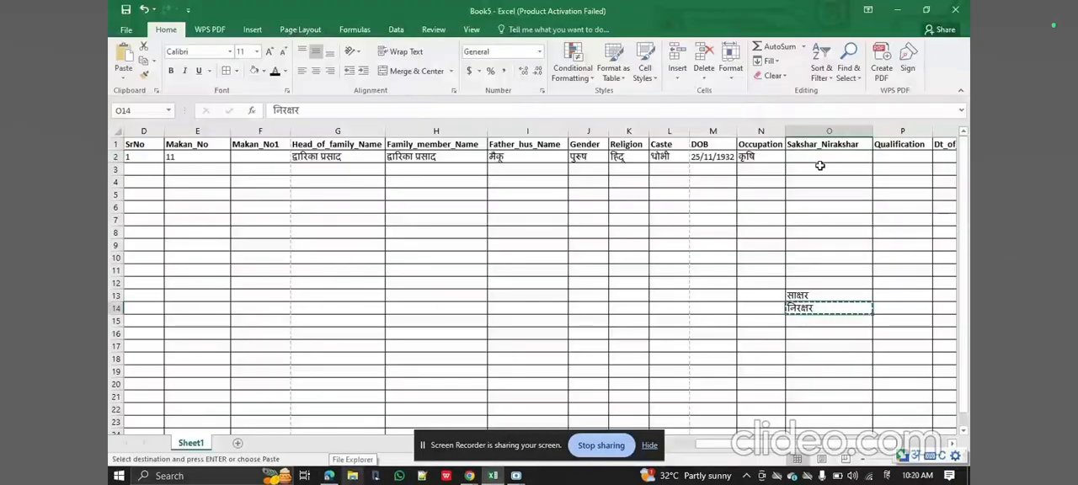
left_click(816, 158)
key("ctrl+v")
Check the first member's leaving date in the PDF in Edge, switch to English input, and enter 10/01/2019 under Dt_of_leaving in Excel.
key("Right")
key("Right")
key("Right")
key("Left")
key("Left")
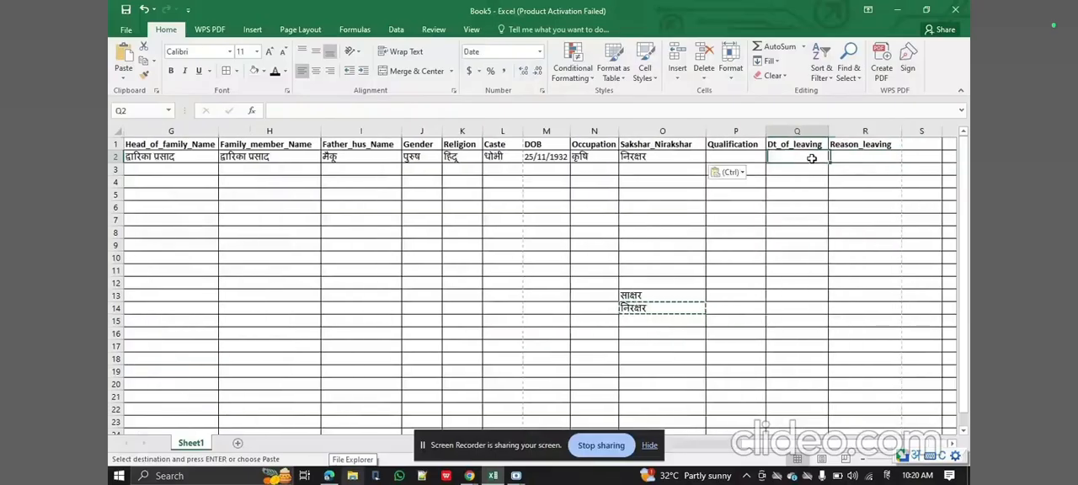
key("Right")
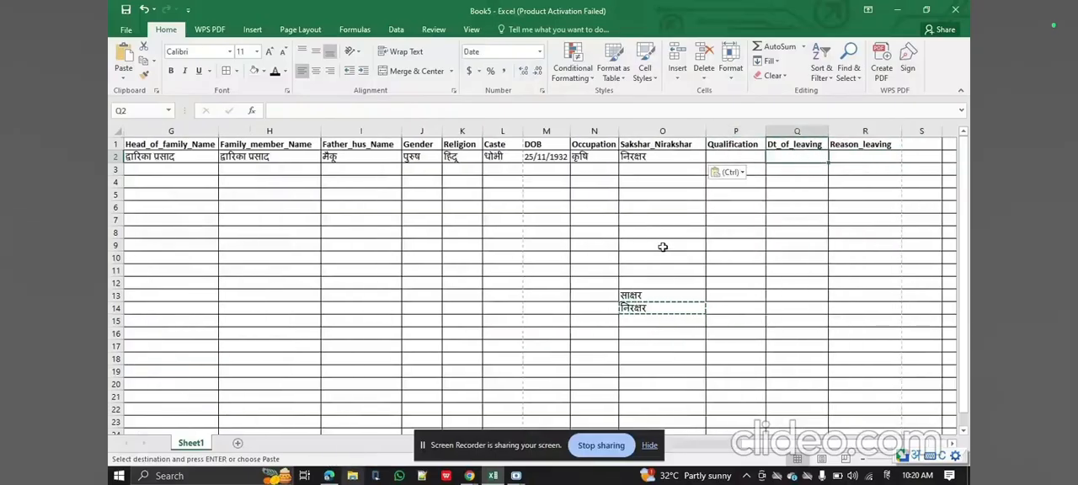
left_click(329, 476)
left_click(329, 476)
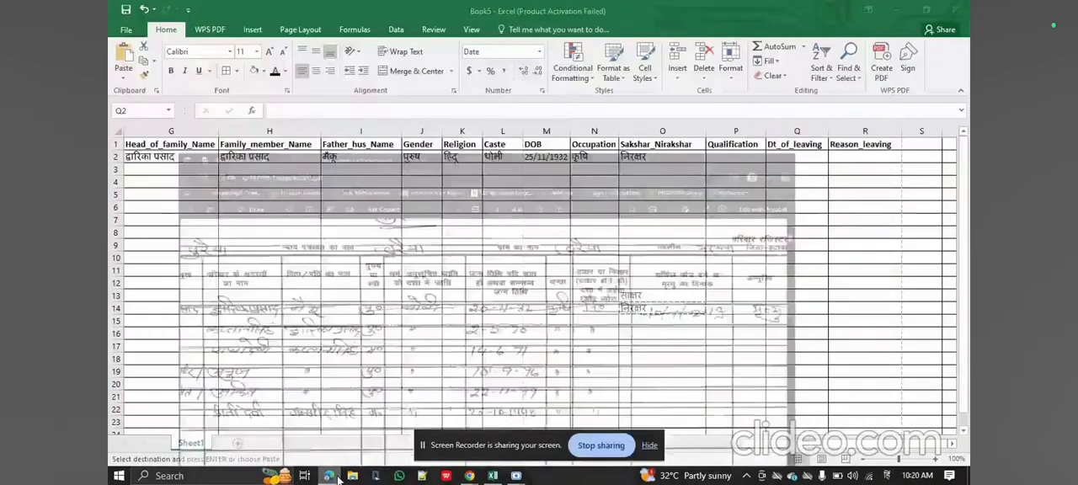
key("super+space")
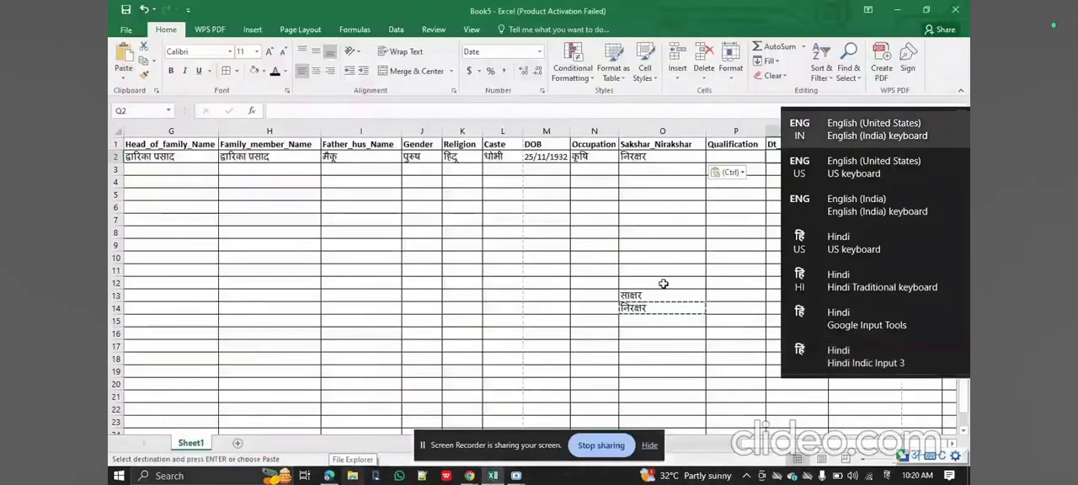
type("10/01/2019")
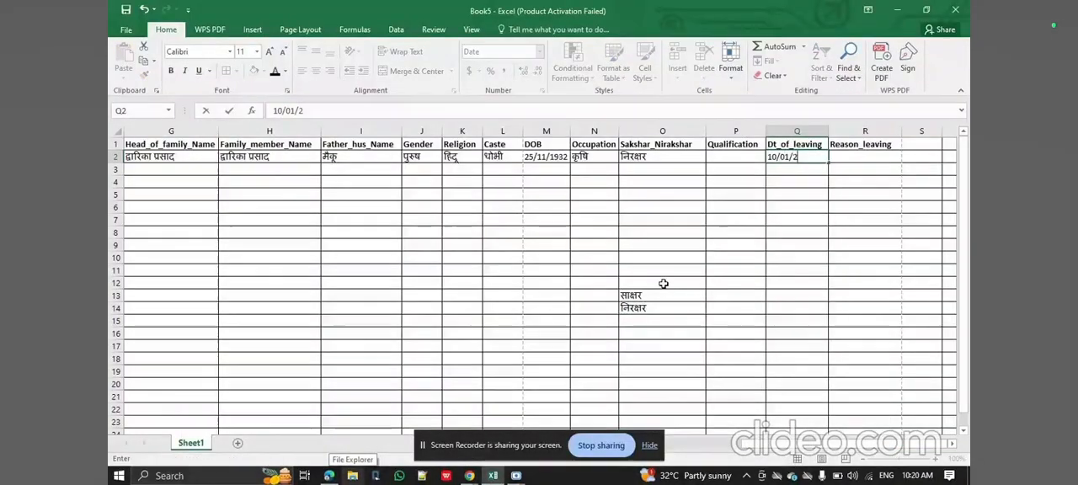
key("Return")
key("Up")
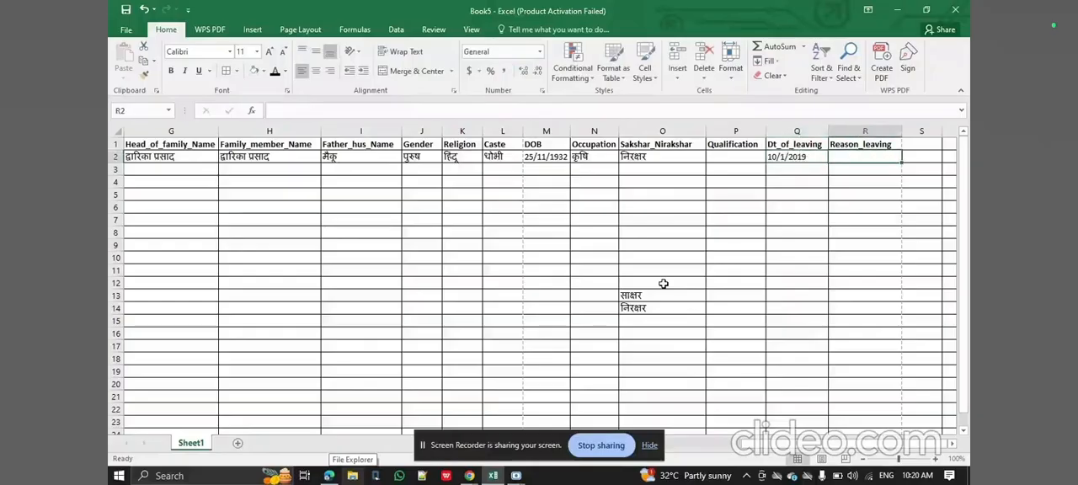
key("Home")
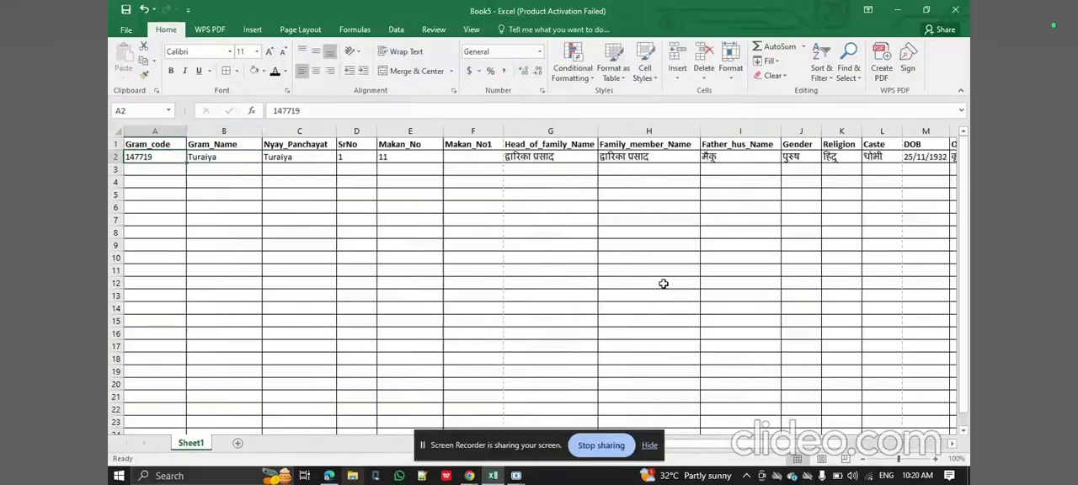
key("shift+Right")
key("ctrl+c")
key("Down")
key("shift+Right")
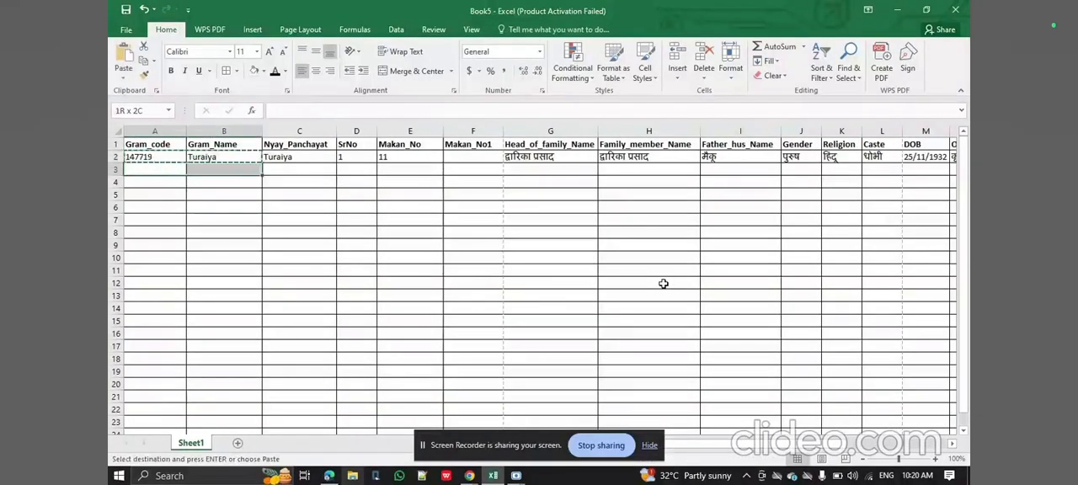
key("shift+Down")
key("shift+Down")
key("shift+Down")
key("shift+Down")
key("shift+Down")
key("shift+Down")
key("shift+Down")
key("shift+Down")
key("shift+Down")
key("shift+Down")
key("shift+Up")
key("shift+Up")
key("shift+Up")
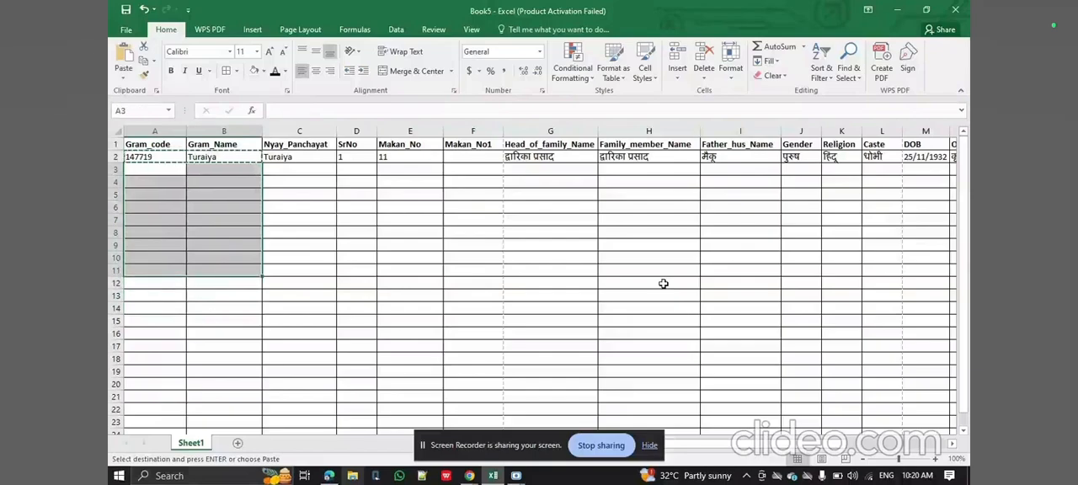
Copy the Gram_code, Gram_Name and Nyay_Panchayat values from A2:C2 down through row 27.
key("Left")
key("shift+Right")
key("shift+Right")
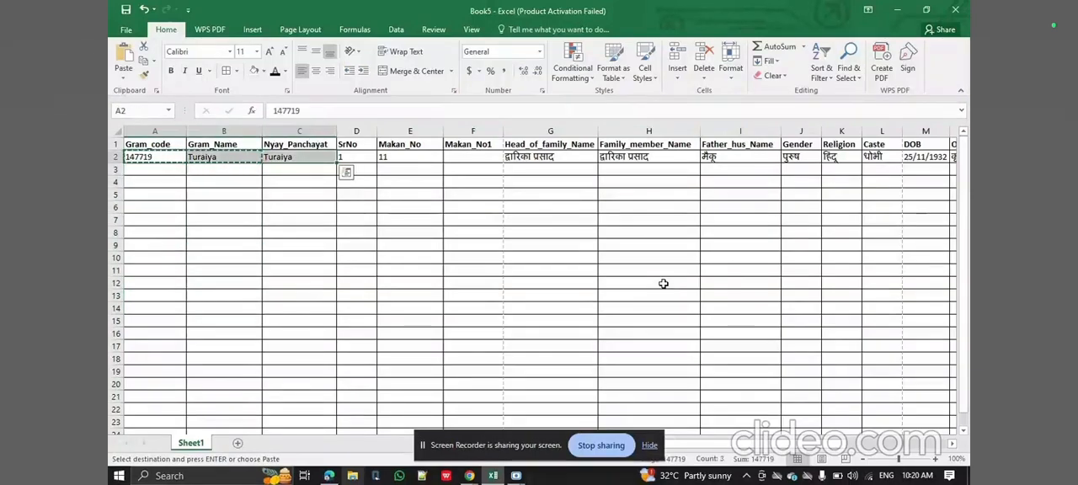
key("ctrl+c")
key("Down")
key("shift+Right")
key("shift+Down")
key("shift+Down")
key("shift+Down")
key("shift+Down")
key("shift+Down")
key("shift+Down")
key("shift+Down")
key("shift+Down")
key("shift+Down")
key("shift+Down")
key("shift+Down")
key("shift+Down")
key("shift+Down")
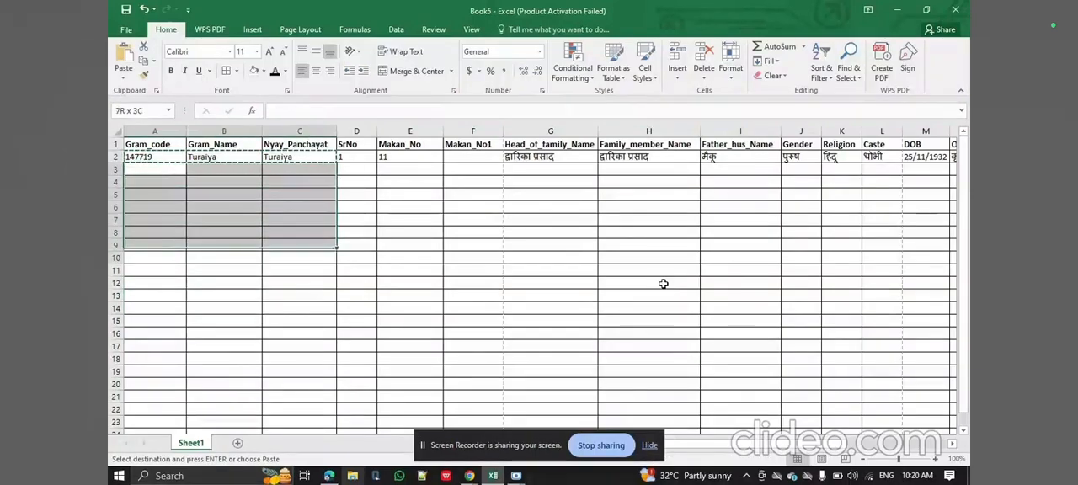
key("shift+Down")
key("shift+Down")
key("shift+Down")
key("shift+Down")
key("shift+Down")
key("shift+Down")
key("shift+Down")
key("shift+Down")
key("shift+Down")
key("shift+Down")
key("shift+Down")
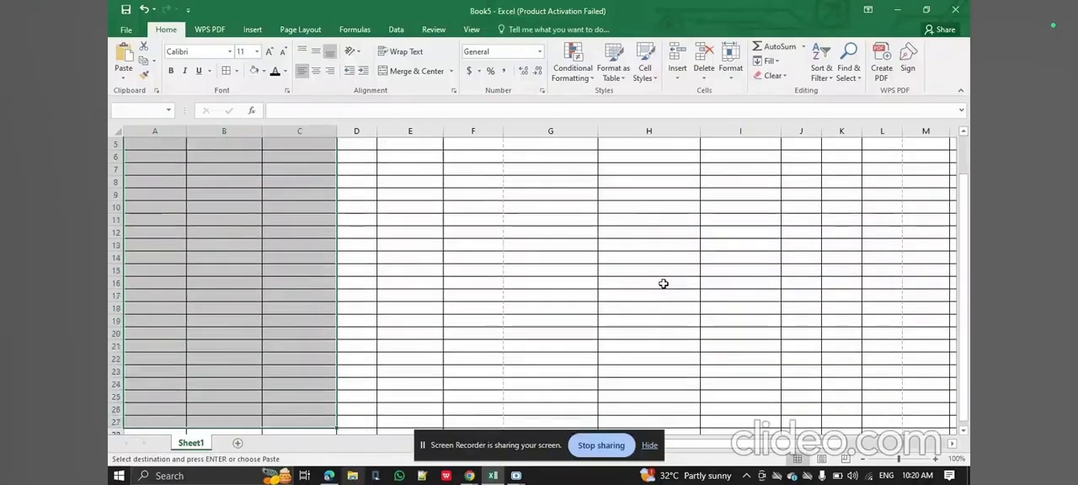
key("ctrl+v")
scroll(663, 284, "up", 2)
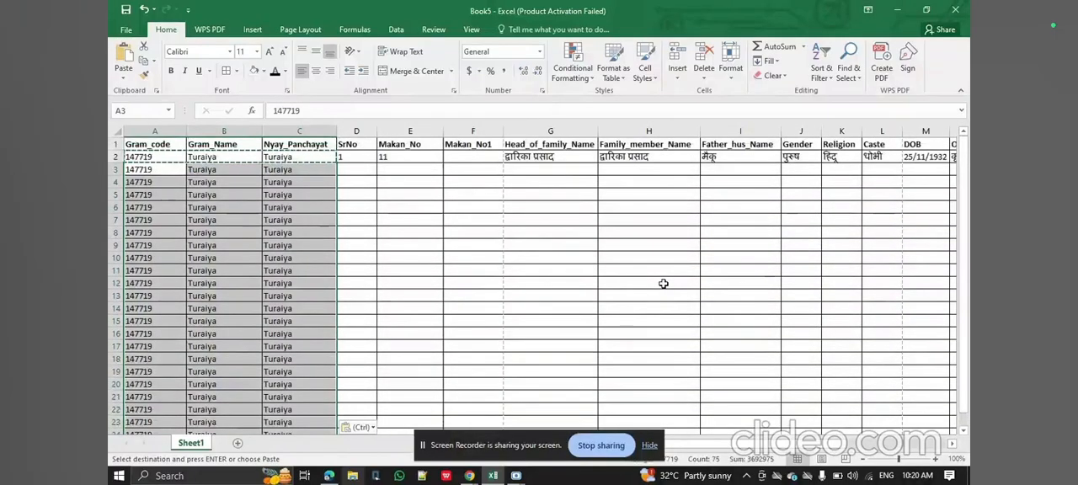
Enter 2 as the second member's SrNo in D3.
key("Up")
key("Right")
key("Right")
key("Right")
key("Down")
type("2")
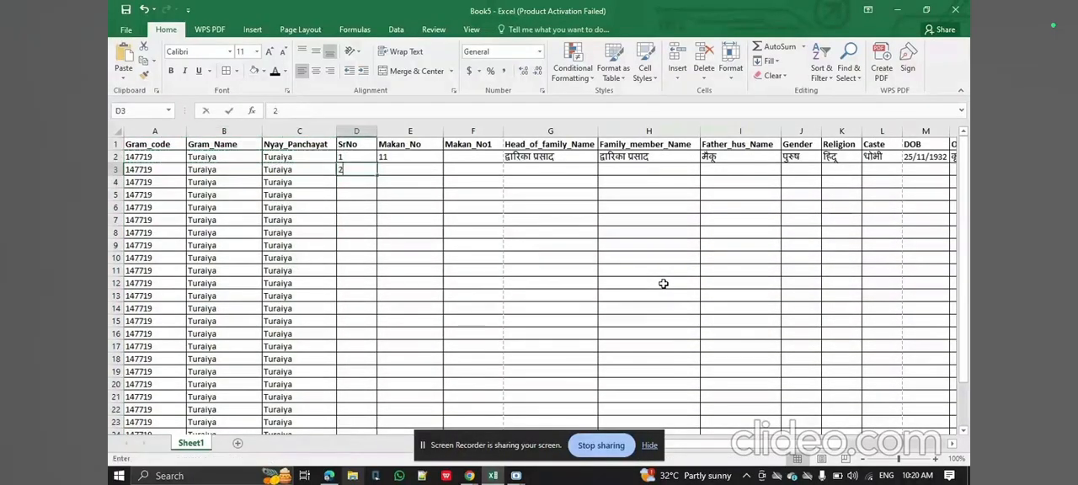
key("Tab")
Copy the house number 11 from E2 down the Makan_No column through E10.
key("Up")
key("ctrl+c")
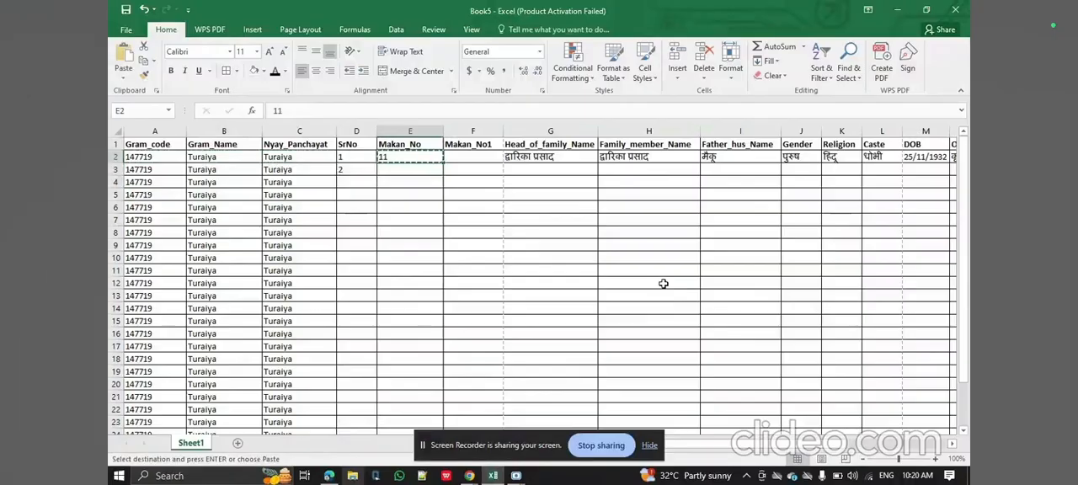
key("shift+Down")
key("shift+Down")
key("shift+Down")
key("shift+Down")
key("shift+Down")
key("shift+Down")
key("shift+Down")
key("shift+Down")
key("shift+Down")
key("shift+Down")
key("shift+Up")
key("shift+Up")
key("ctrl+v")
key("Right")
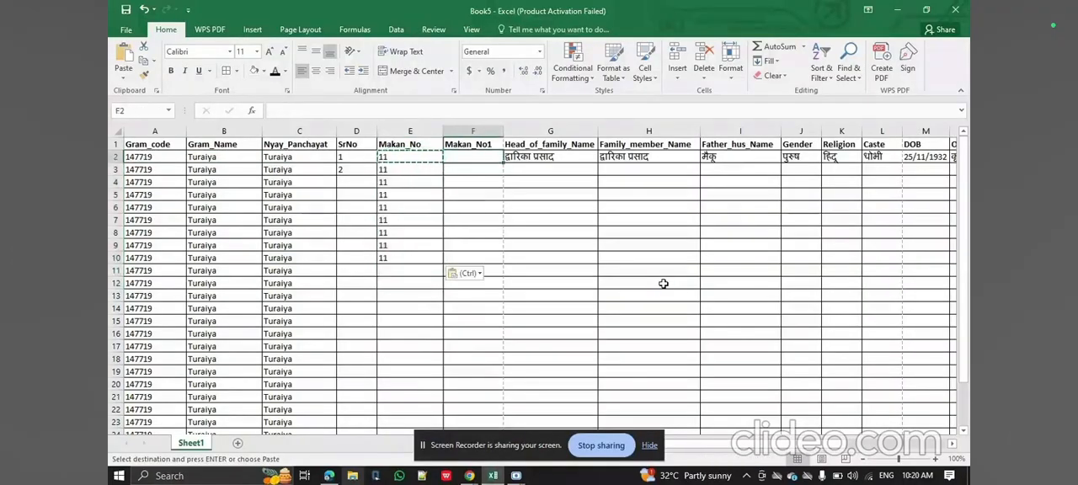
Check the extent of the family's entries in the PDF in Edge, and clear the surplus house numbers from E8:E10 in Excel.
left_click(330, 476)
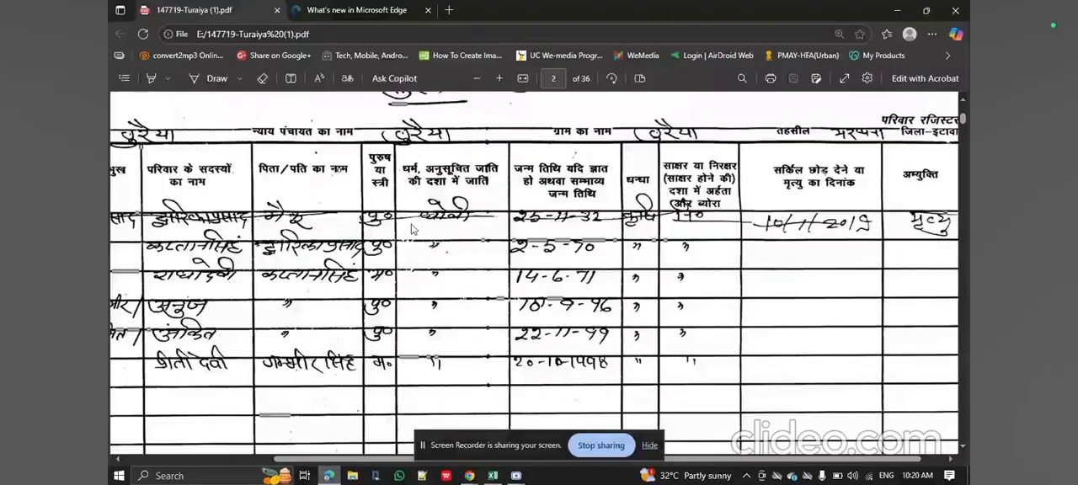
scroll(431, 363, "down", 10)
scroll(432, 362, "down", 5)
scroll(431, 362, "up", 5)
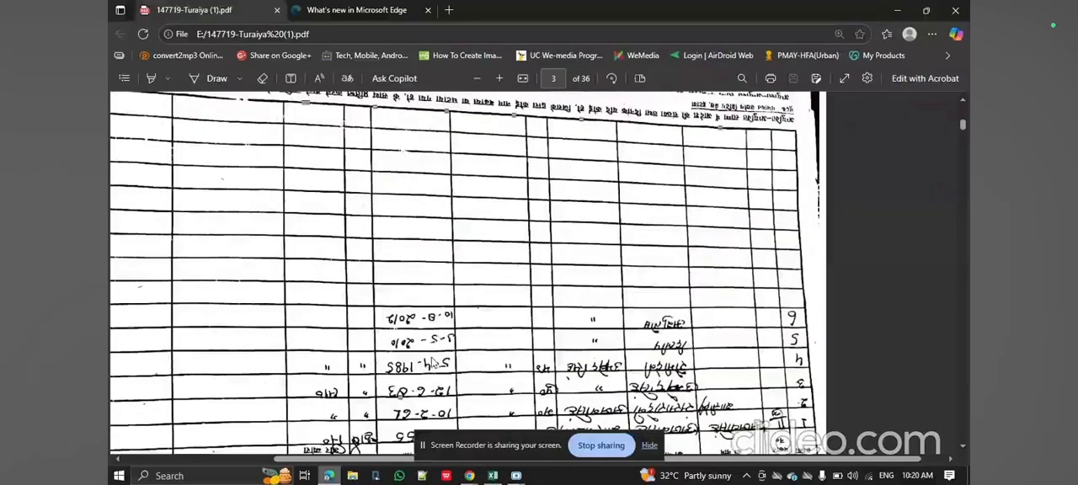
left_click(495, 477)
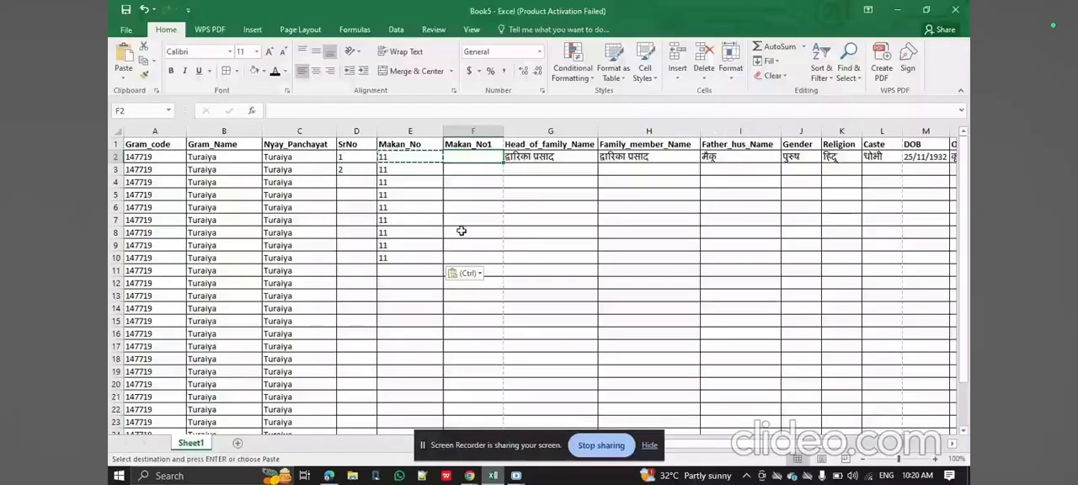
left_click(416, 157)
key("shift+Down")
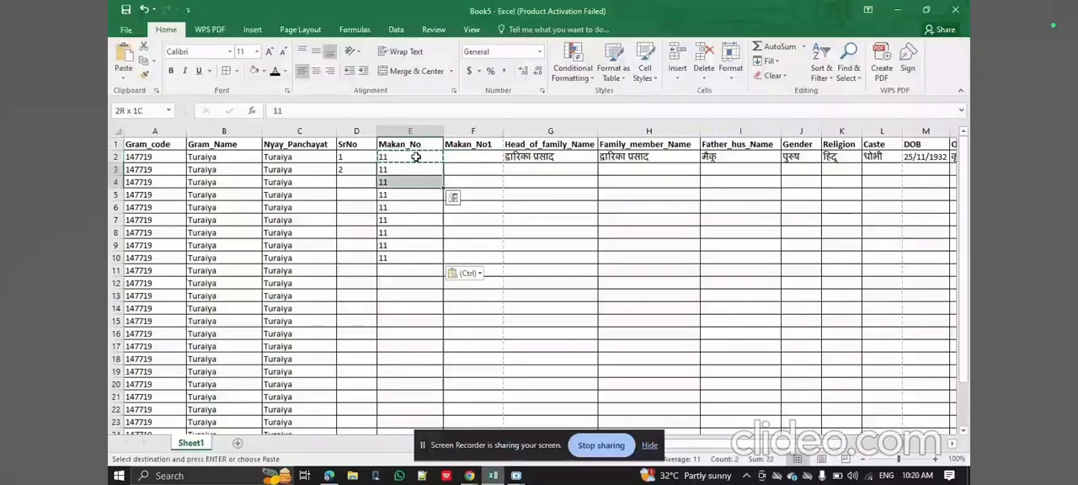
key("shift+Down")
key("shift+Down")
key("shift+Down")
key("Down")
key("Down")
key("Down")
key("Down")
key("Down")
key("shift+Down")
key("shift+Down")
key("Delete")
key("Right")
key("Right")
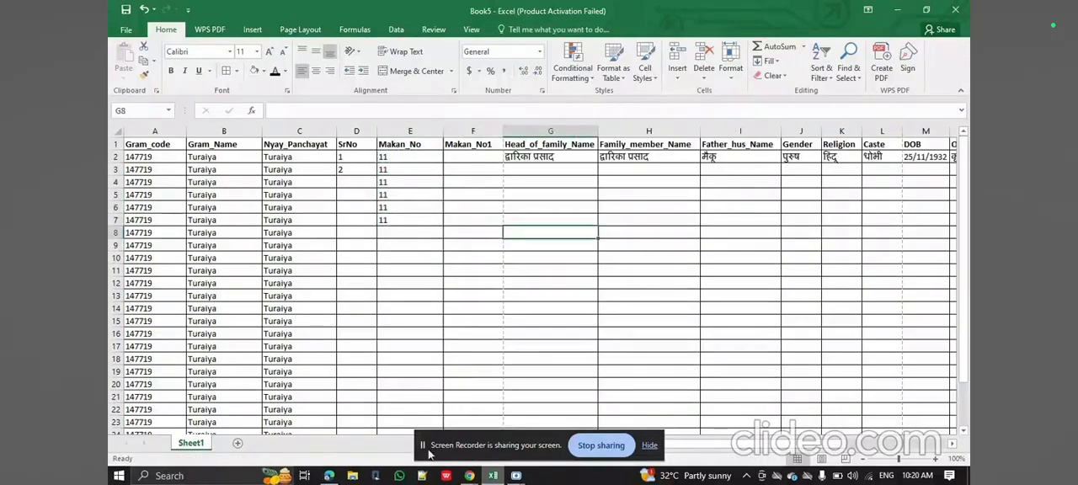
Review the family's entries on page 2 of the PDF in Edge, and copy the head of family's name from G2 into G3:G4 in Excel.
left_click(329, 476)
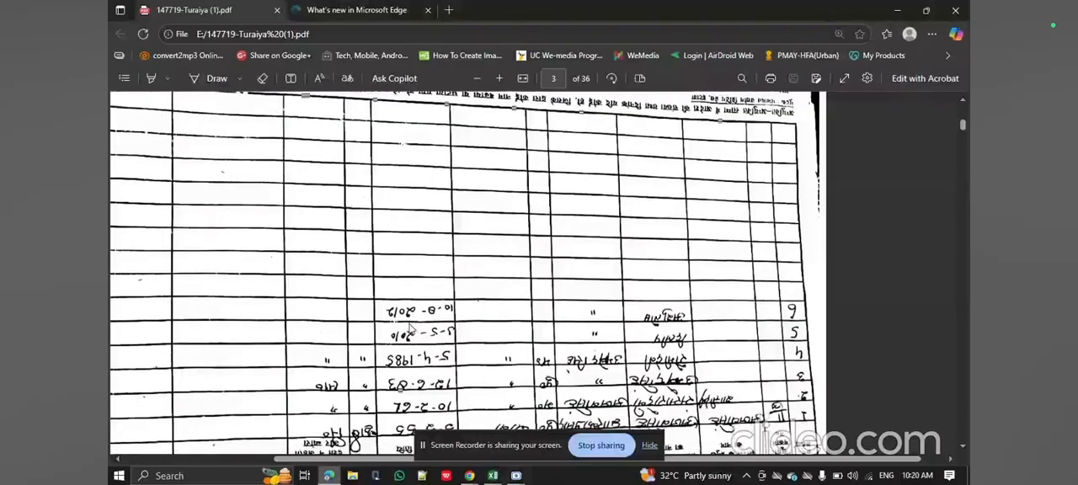
scroll(503, 247, "up", 1)
scroll(503, 247, "up", 15)
scroll(503, 246, "down", 10)
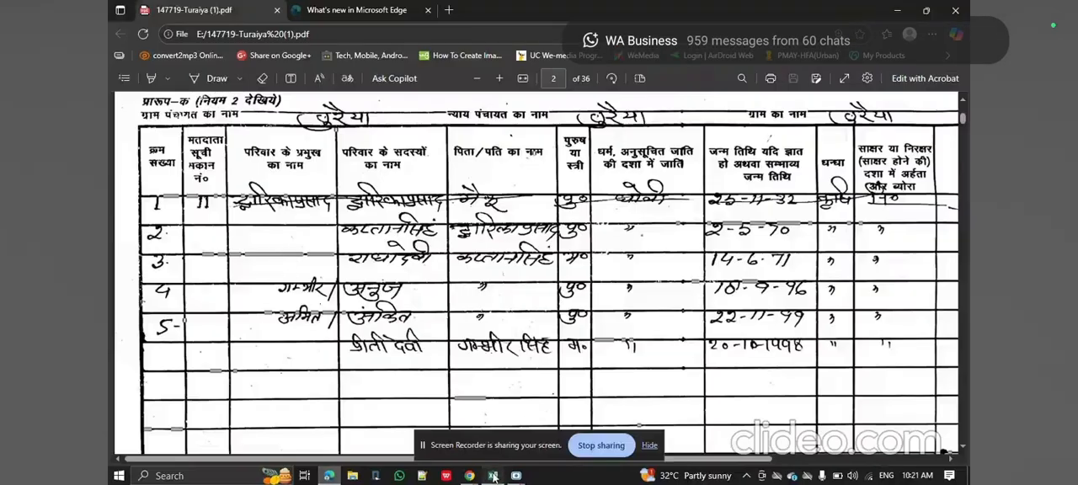
left_click(493, 476)
left_click(558, 157)
key("ctrl+c")
key("shift+Down")
key("shift+Down")
key("ctrl+v")
Select H3 for the second member's name and look the name up on page 2 of the PDF in Edge.
key("Right")
key("Down")
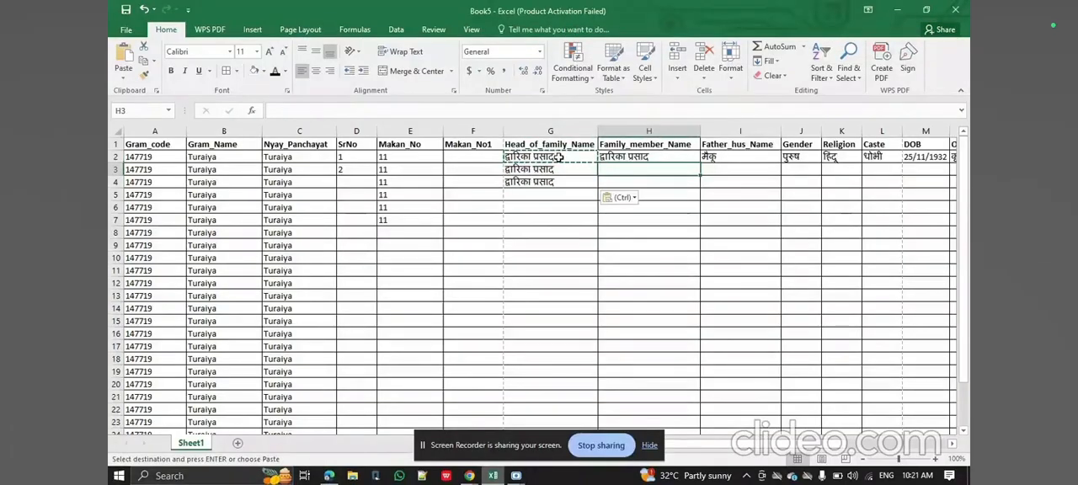
left_click(331, 477)
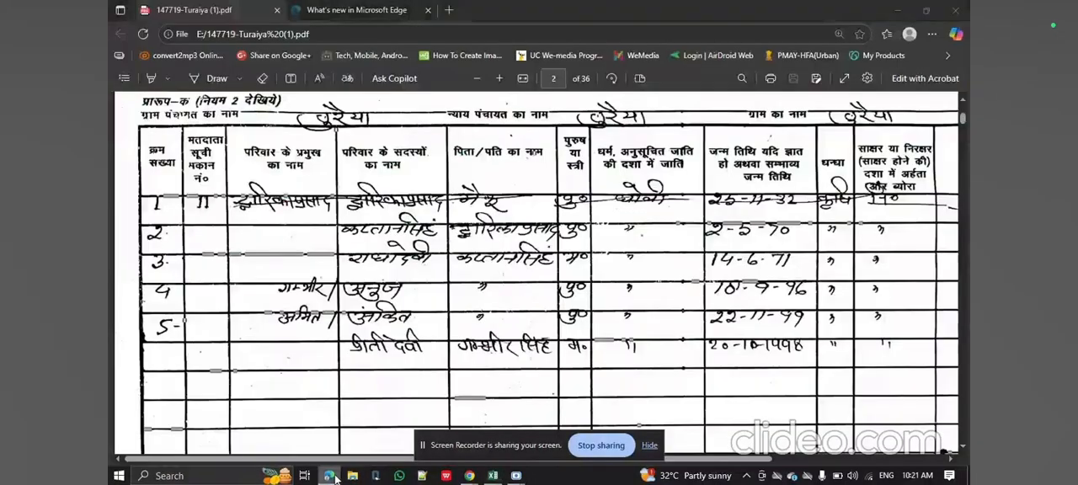
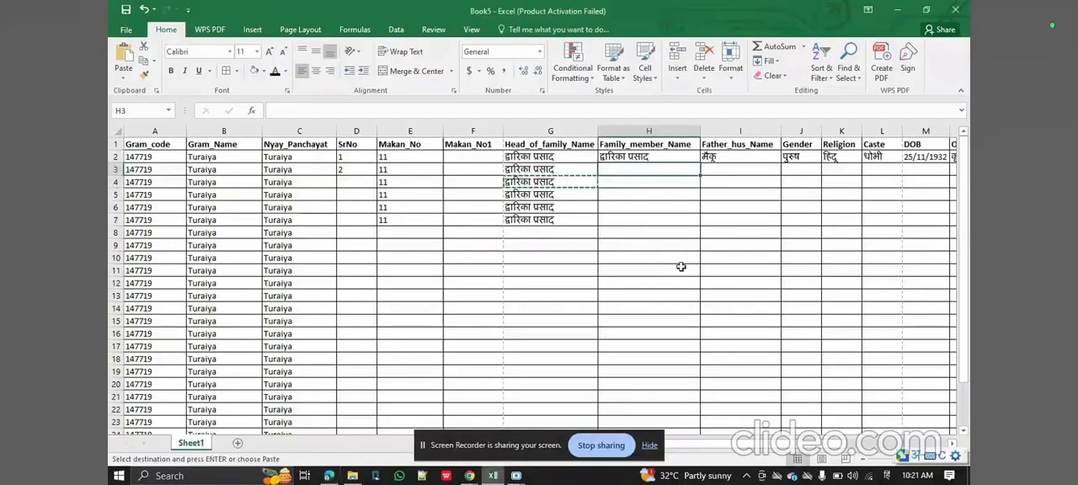
Enter the second member's name in Hindi in H3, and check the following names in the PDF in Edge.
key("Return")
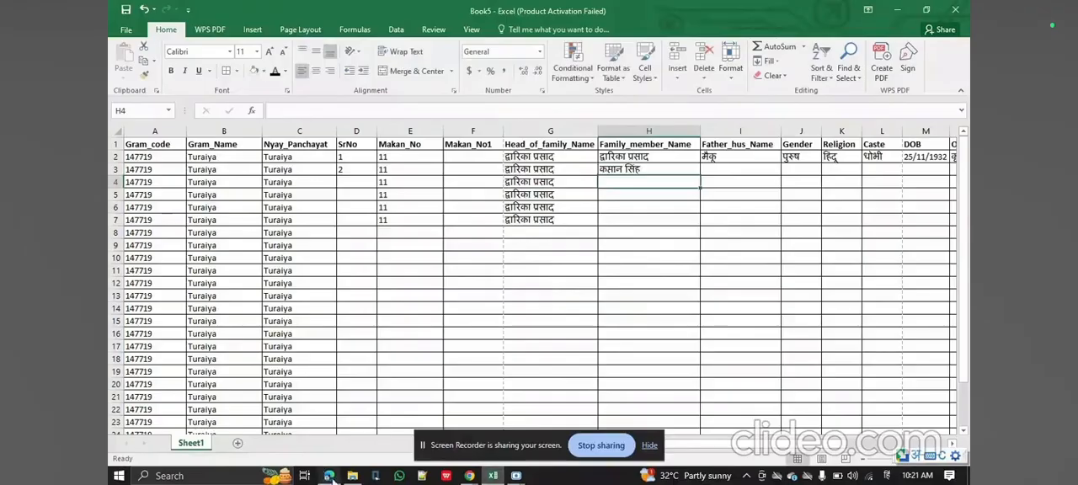
left_click(328, 476)
left_click(329, 476)
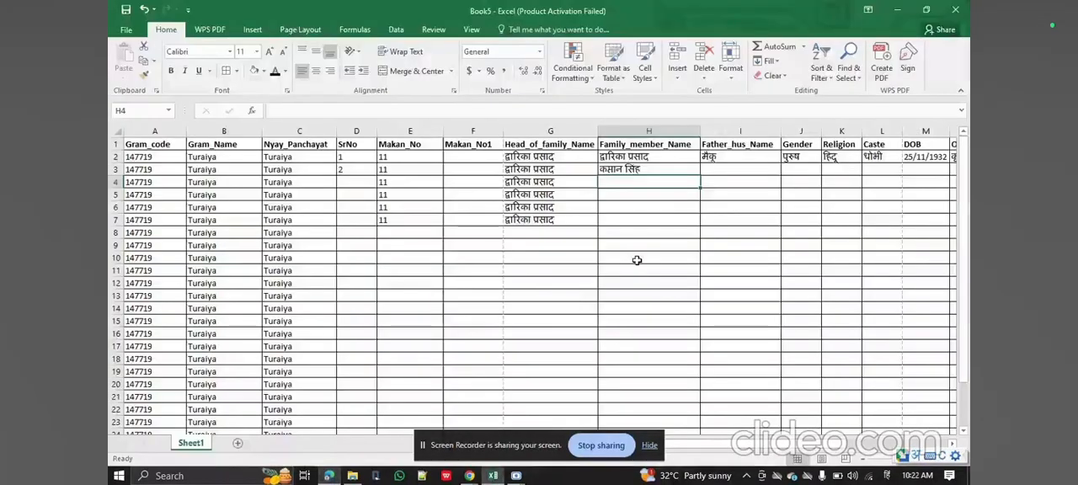
Enter the third, fourth and fifth members' names in Hindi in H4:H6 of the Family_member_Name column.
key("Return")
key("Return")
type("anuj")
key("Return")
key("Return")
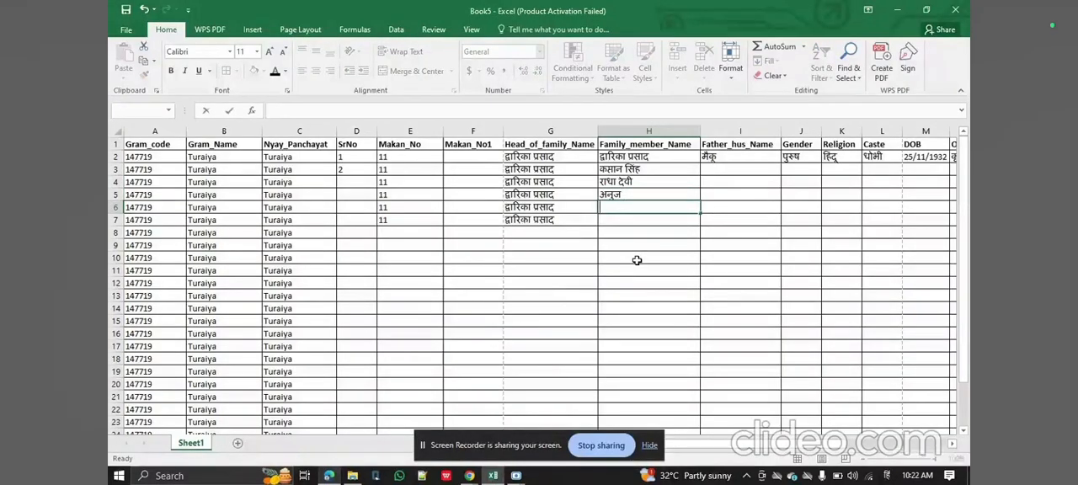
type("anikit")
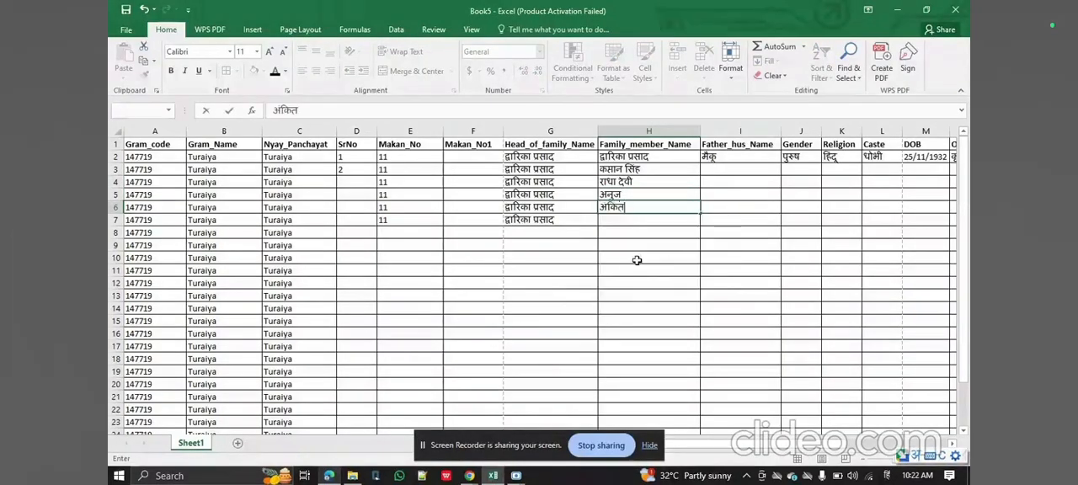
Look up the sixth member's name on page 2 of the PDF in Edge, and enter it in Hindi in H7 in Excel.
key("alt+Tab")
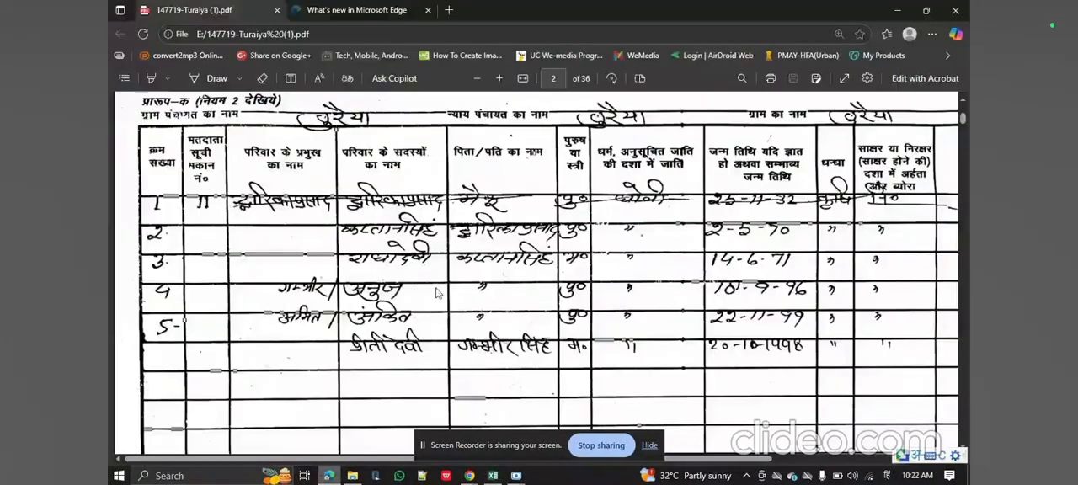
left_click(491, 476)
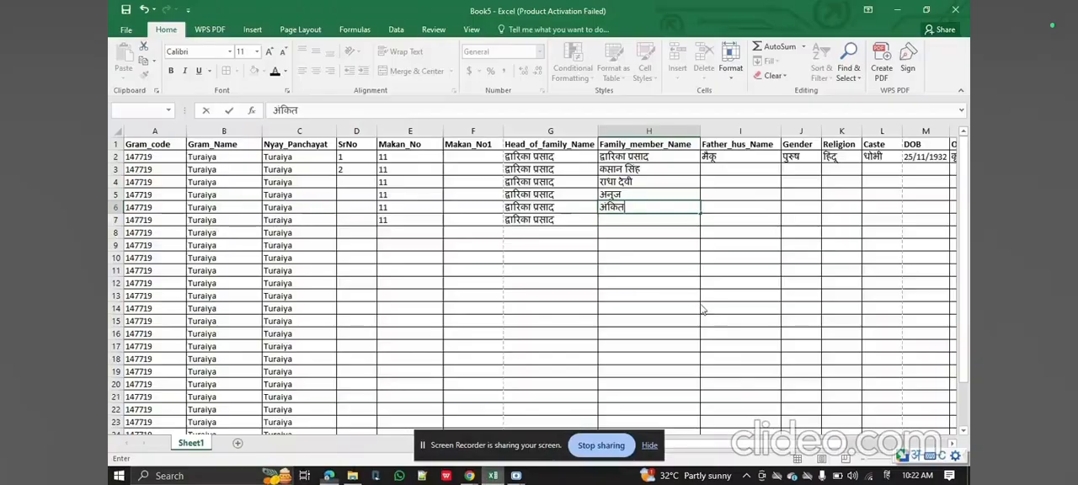
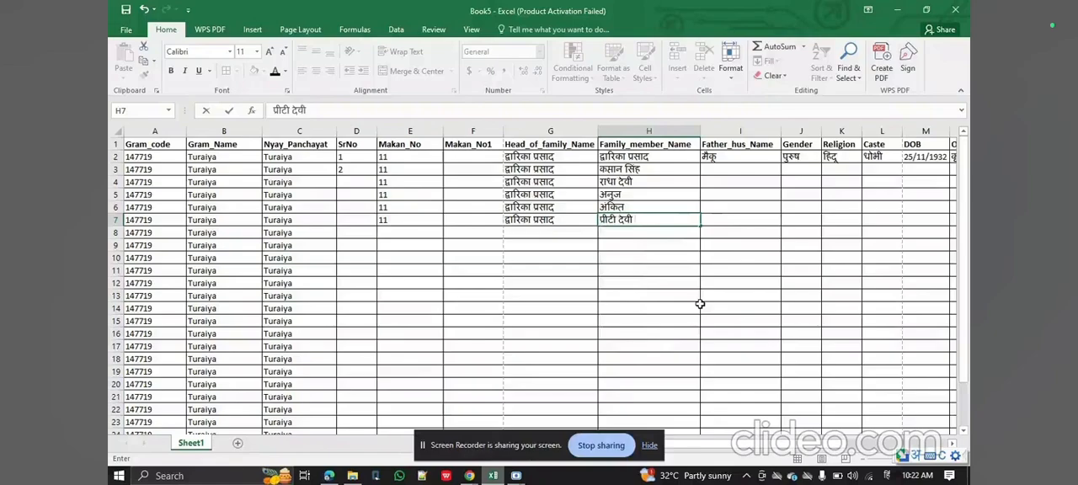
Correct the Hindi spelling of the sixth member's first name in H7 and separate the two words with a space.
key("Left")
key("Right")
key("BackSpace")
key("Return")
key("Return")
key("Up")
key("Right")
key("Down")
key("Left")
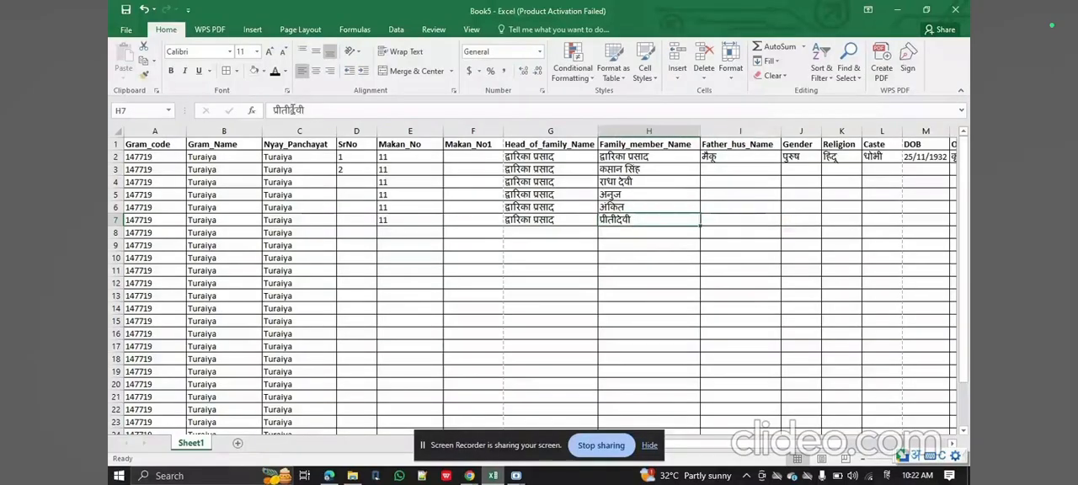
left_click(292, 110)
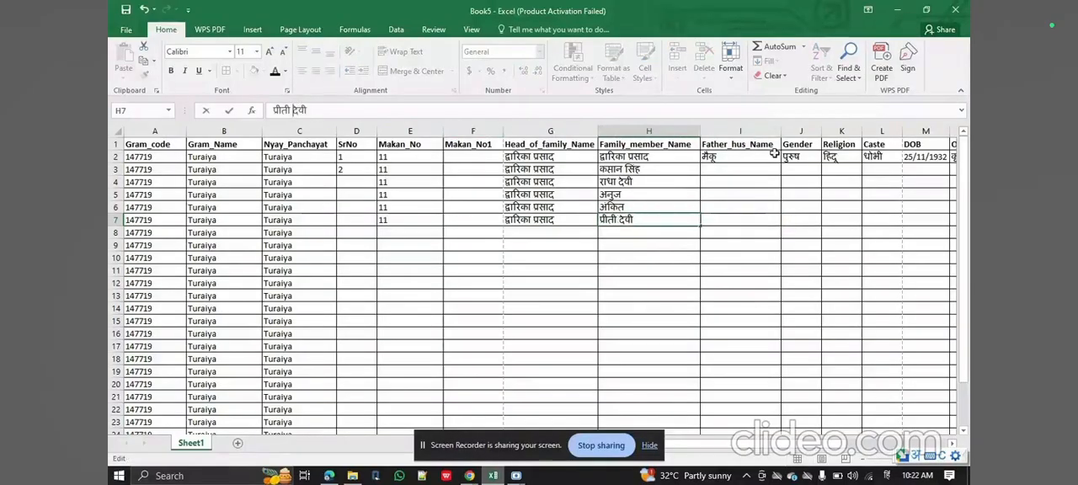
Copy the gender पुरुष from J2 into J3, and enter महिला in J4 for the third member.
left_click(805, 168)
key("Up")
key("ctrl+c")
key("Down")
key("Return")
key("Down")
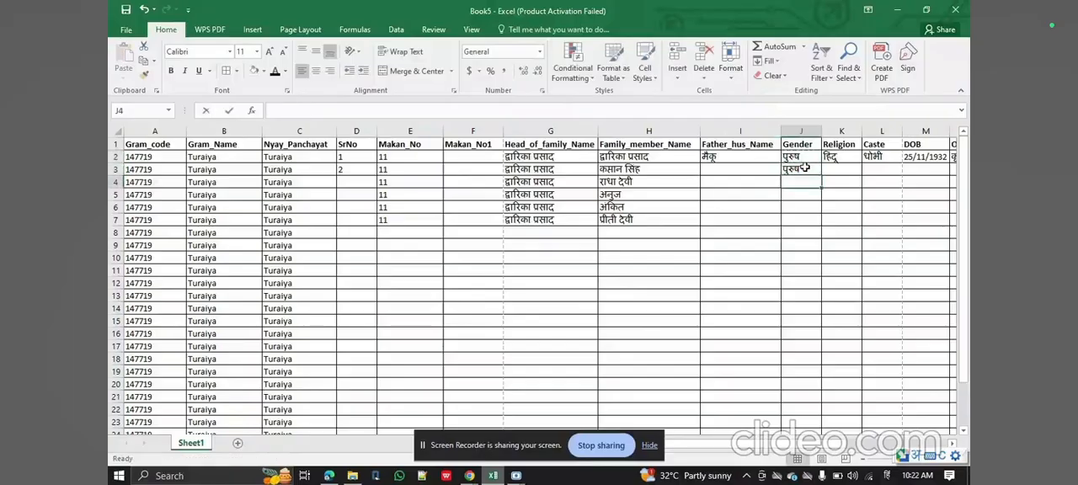
type("महिला")
key("Return")
Copy the gender पुरुष from J3 into J5:J6 for the fourth and fifth members.
key("Up")
Copy the gender महिला from J4 into J7 for the sixth member.
key("Up")
key("ctrl+c")
key("Down")
key("Down")
key("shift+Down")
key("ctrl+v")
key("Up")
key("Up")
key("Down")
key("Down")
key("Down")
key("Down")
key("ctrl+v")
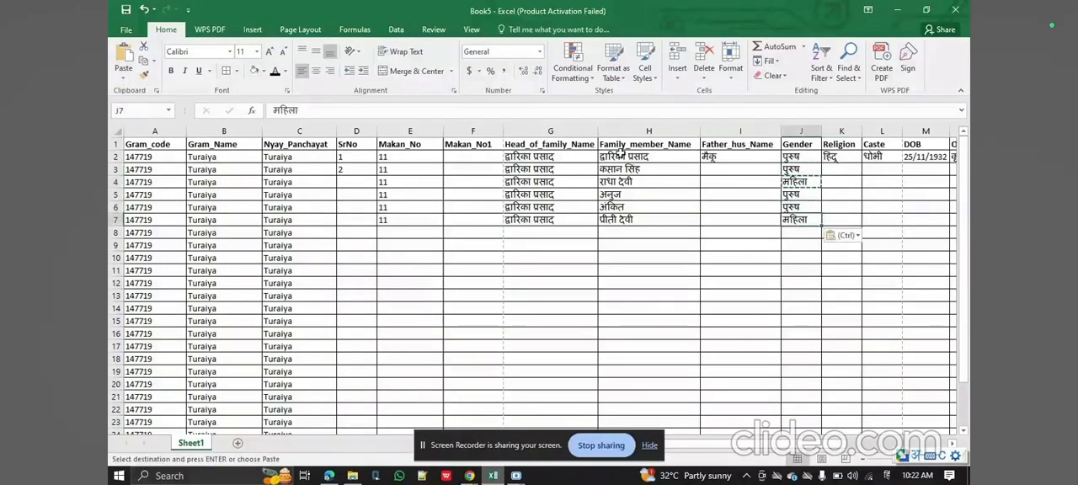
left_click(555, 156)
key("Right")
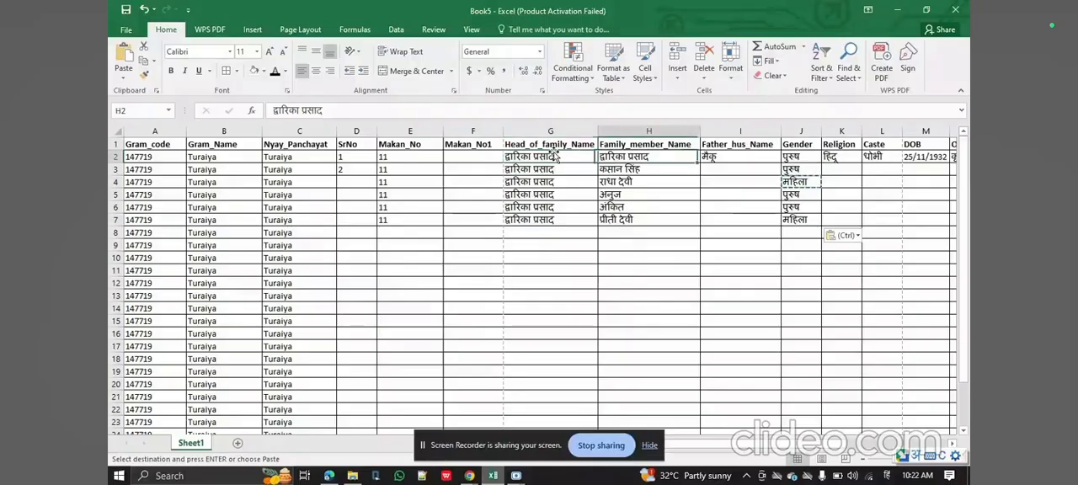
key("shift+Right")
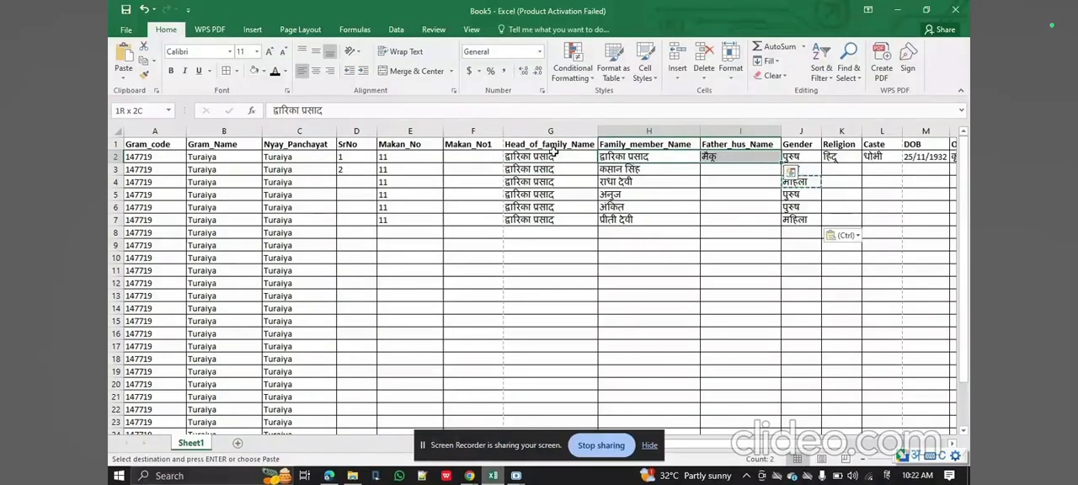
key("shift+Right")
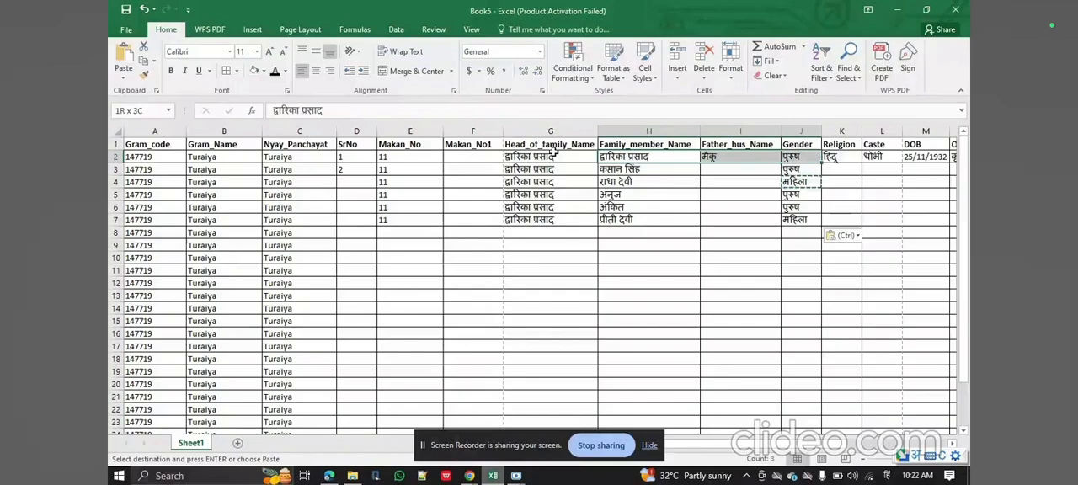
scroll(689, 180, "right", 1)
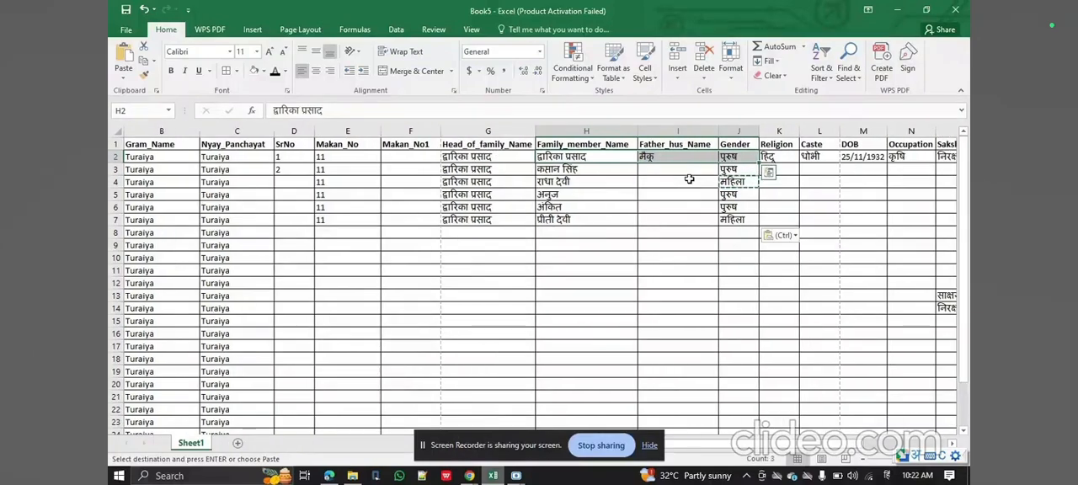
left_click(860, 168)
Copy the religion and caste from K2:L2 into K3:L7 for the remaining family members.
left_click(771, 157)
key("shift+Right")
key("ctrl+c")
key("Down")
key("shift+Right")
key("shift+Down")
key("shift+Down")
key("shift+Down")
key("shift+Down")
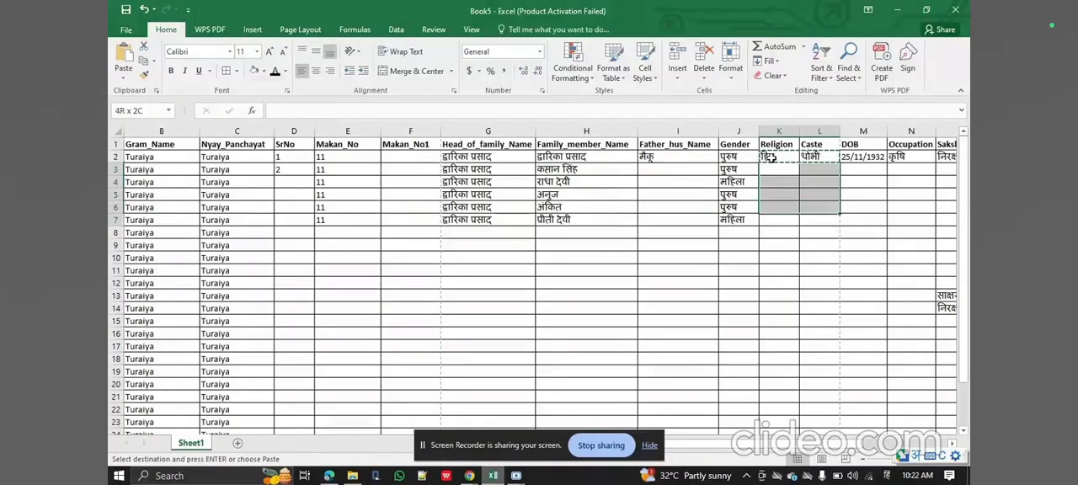
key("ctrl+v")
key("Up")
key("Right")
key("Right")
scroll(771, 158, "right", 2)
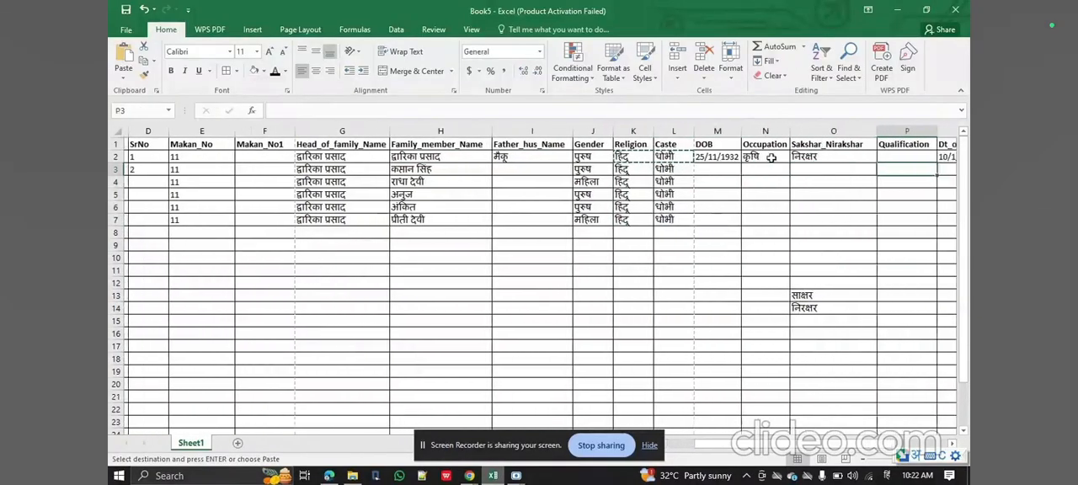
key("ctrl+c")
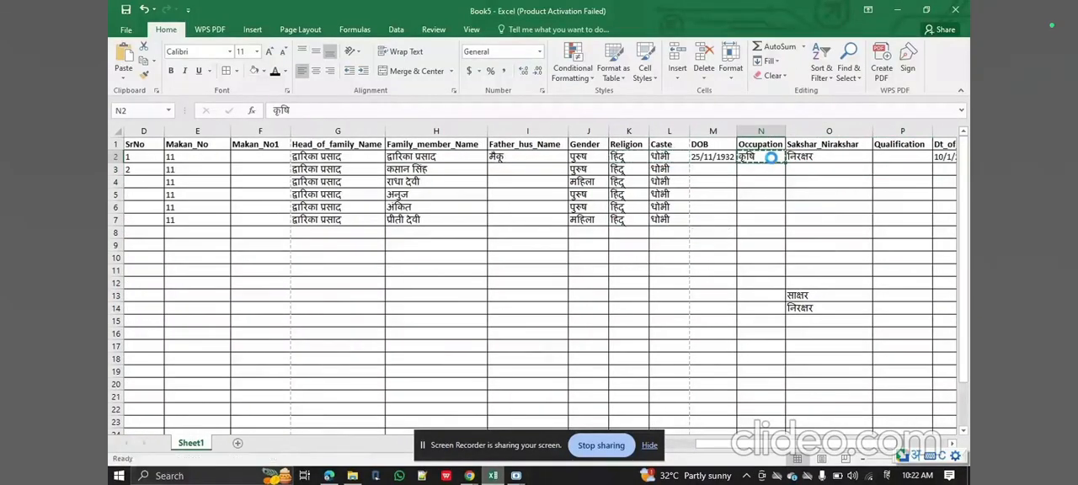
key("shift+Down")
key("shift+Down")
key("shift+Down")
key("shift+Down")
key("shift+Down")
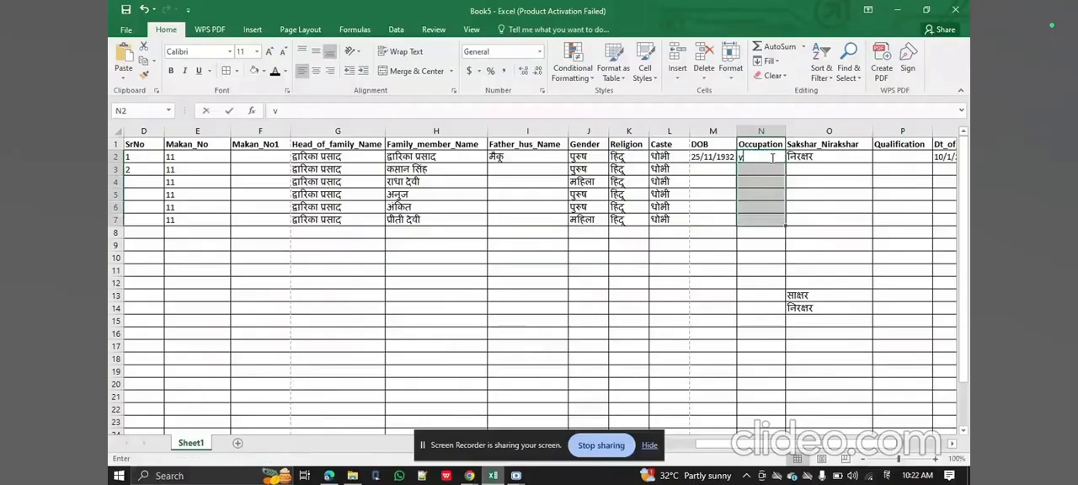
type("v")
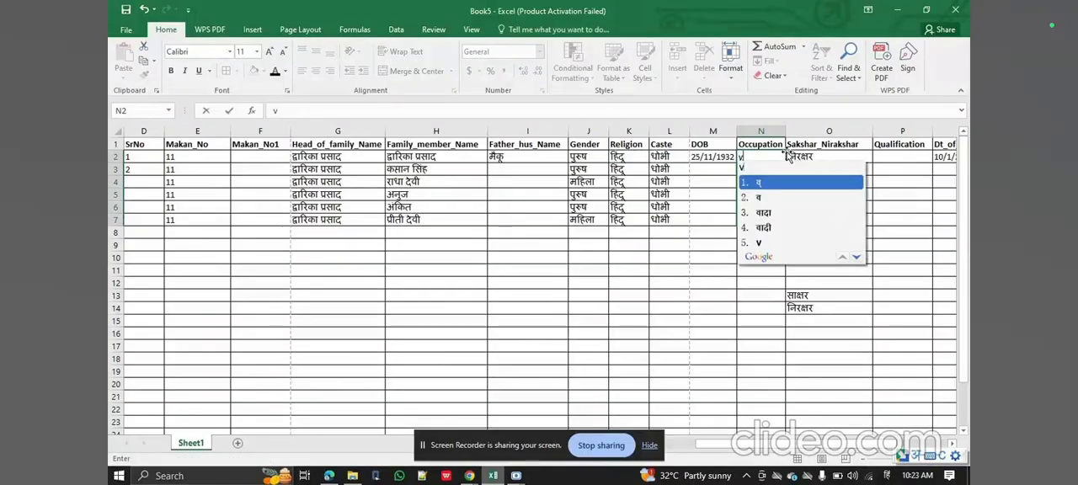
key("BackSpace")
key("Down")
key("Up")
key("ctrl+z")
key("Down")
key("Up")
Copy the occupation कृषि from N2 down the Occupation column through N7.
key("ctrl+c")
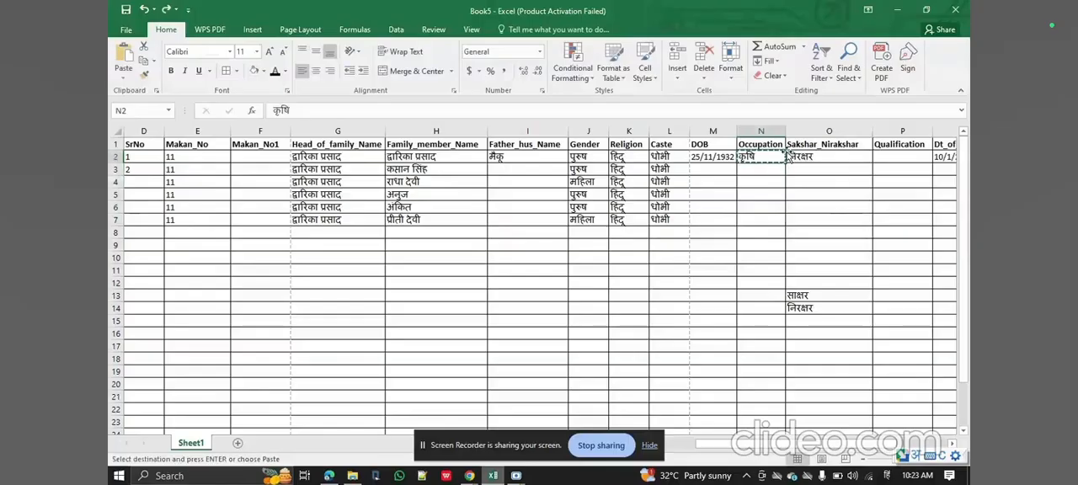
key("shift+Down")
key("shift+Down")
key("shift+Down")
key("shift+Down")
key("shift+Down")
key("ctrl+v")
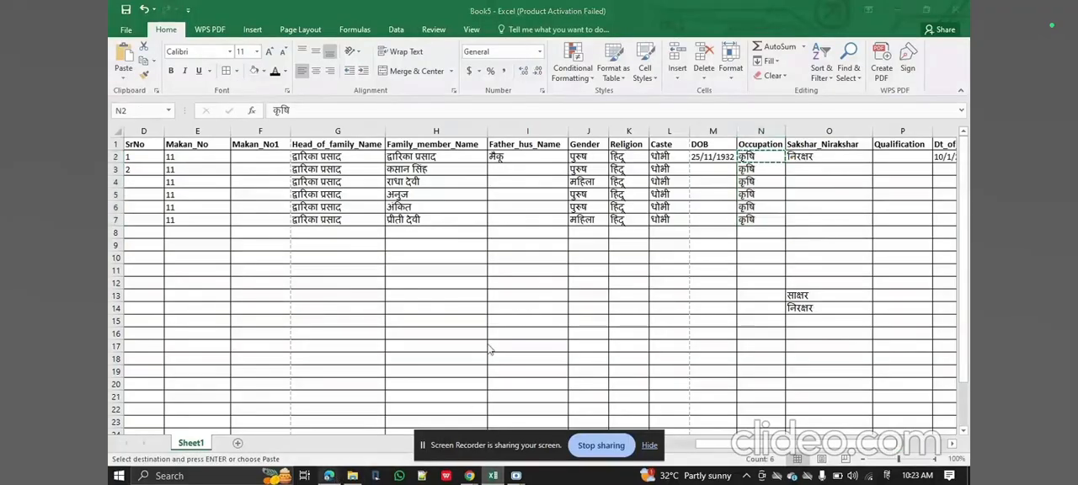
Check the family's remaining columns in the PDF in Edge, and copy निरक्षर from O2 into O3:O7 in Excel.
left_click(330, 476)
right_click(330, 476)
left_click(817, 223)
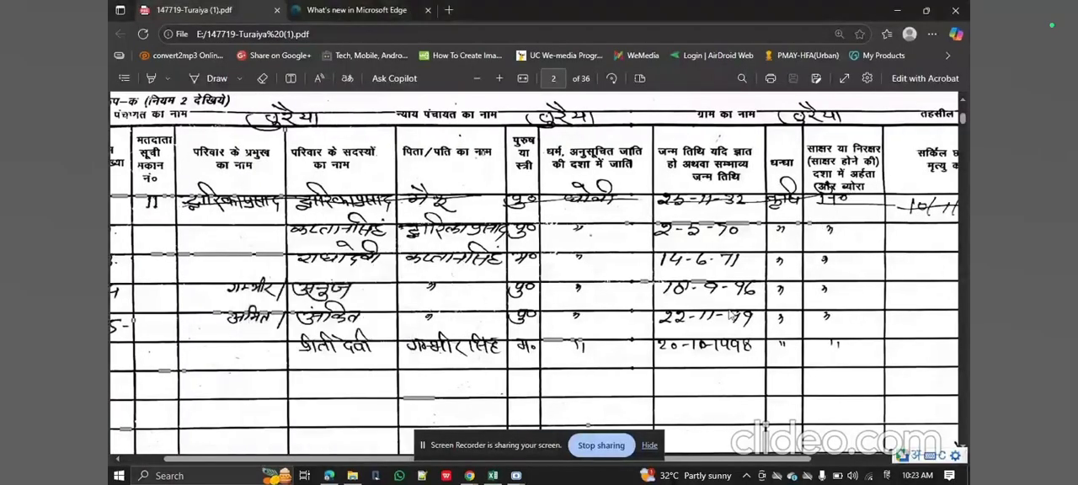
left_click(493, 476)
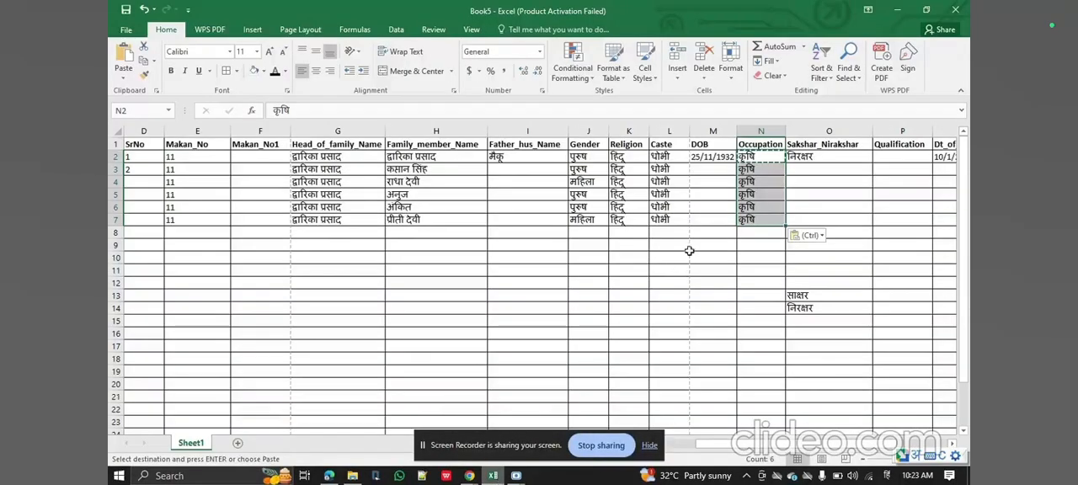
left_click(811, 157)
key("ctrl+c")
left_click_drag(811, 157, 811, 220)
key("ctrl+v")
Look up the second member's father in the PDF in Edge, and copy the matching name from H2 into I3 in Excel.
left_click(713, 168)
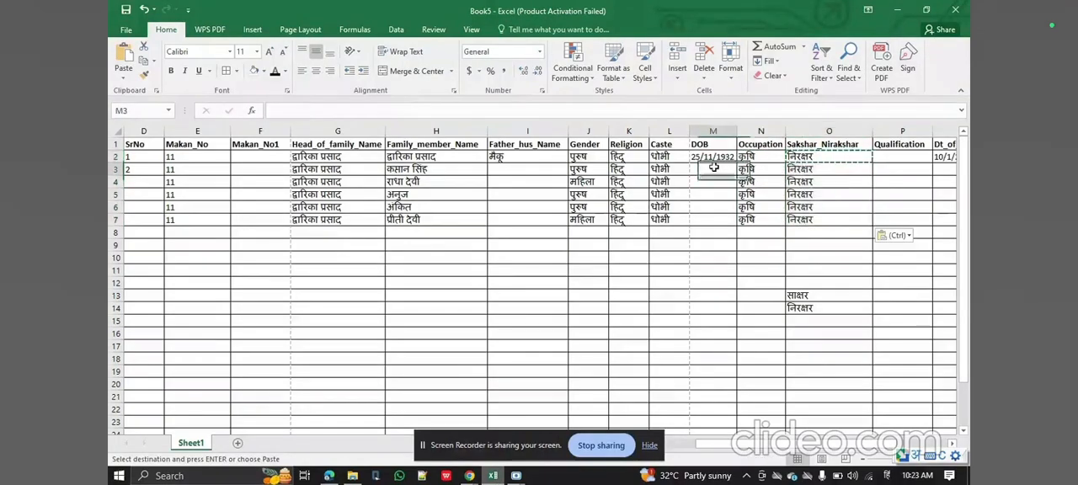
left_click(500, 170)
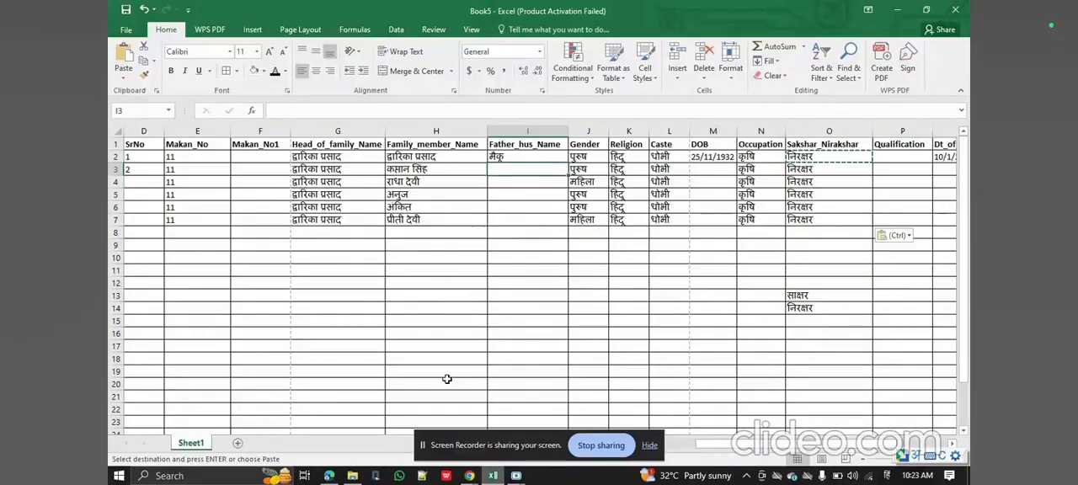
left_click(328, 476)
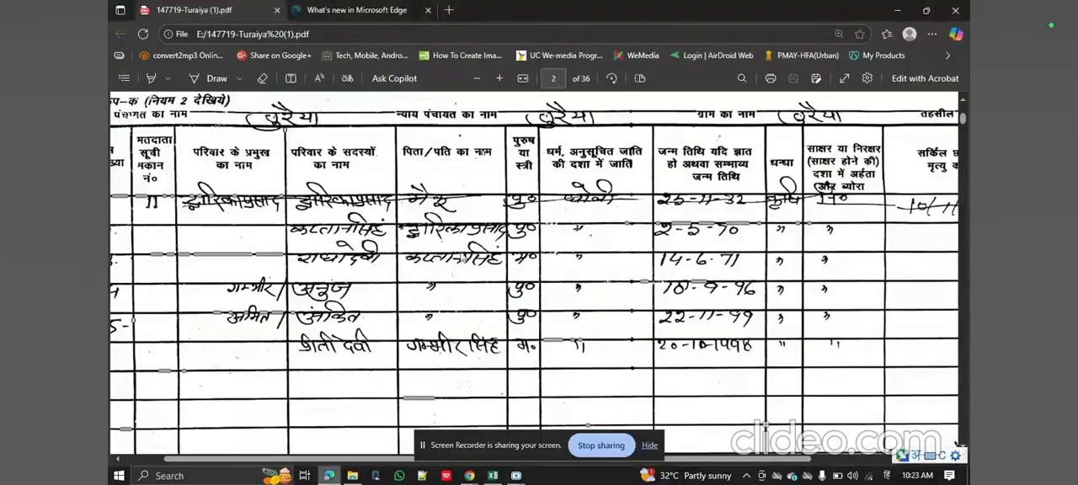
left_click(493, 476)
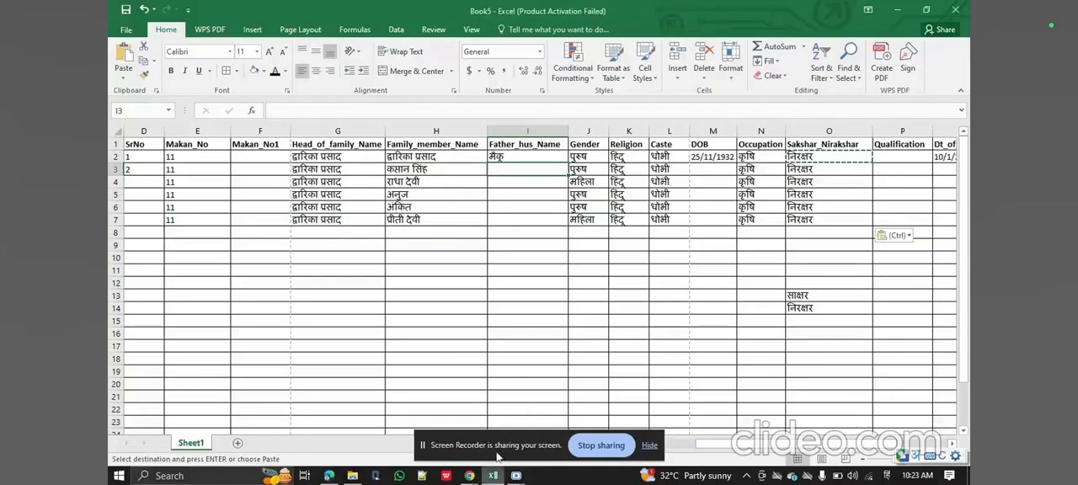
key("Left")
key("Up")
key("ctrl+c")
key("Down")
key("Right")
key("ctrl+v")
Copy the second member's name from H3 into I4:I5 as the father's or husband's name.
key("Left")
key("ctrl+c")
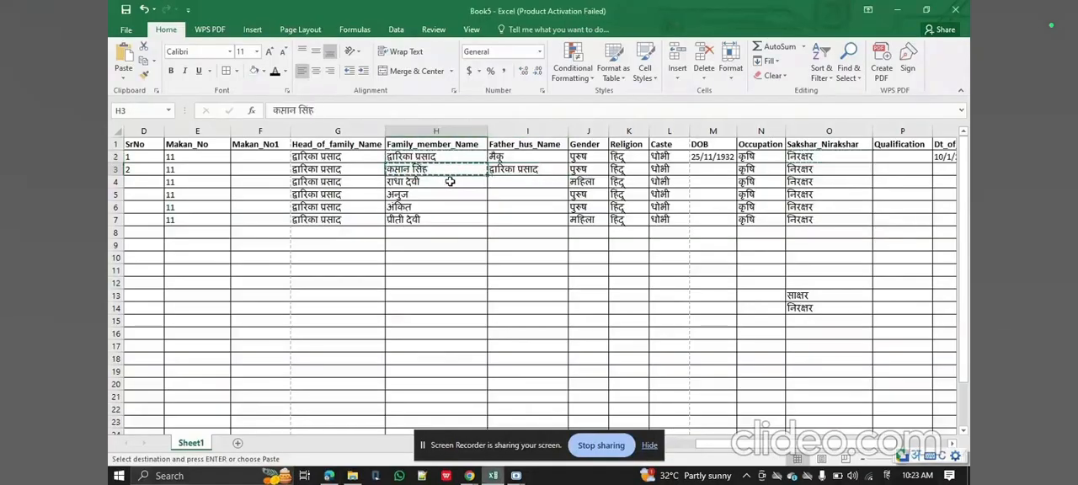
key("Right")
key("Down")
key("shift+Down")
key("ctrl+v")
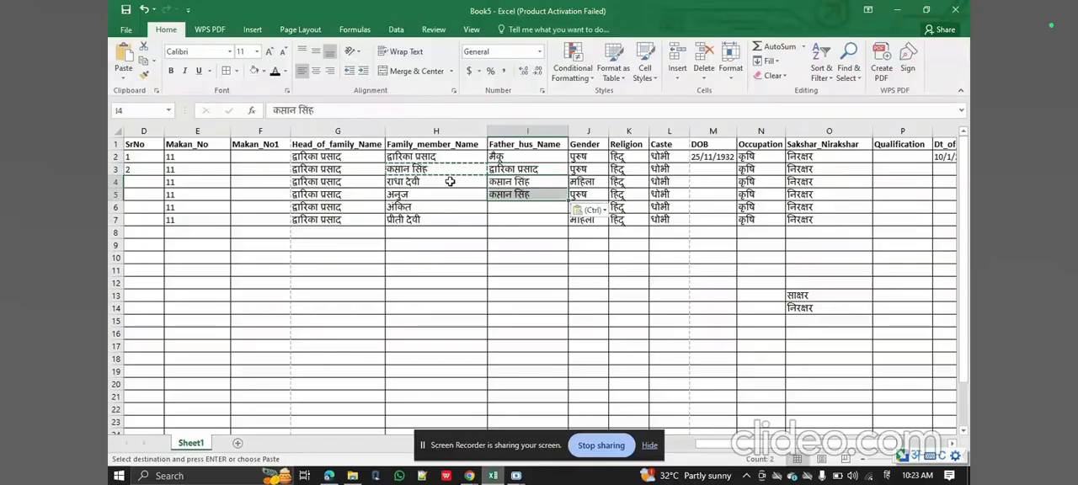
Check the fifth member's father in the PDF in Edge, and copy the father's name from I5 into I6 in Excel.
key("alt+Tab")
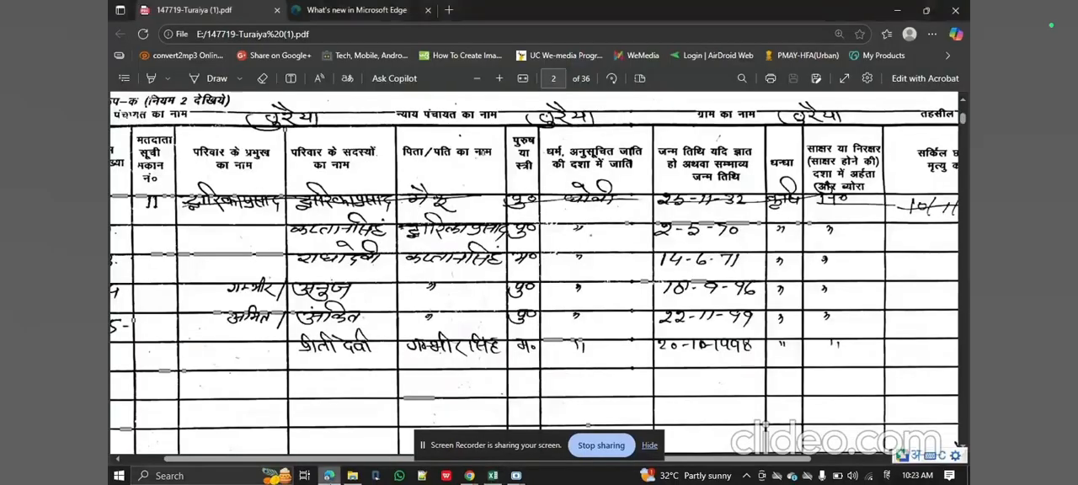
key("alt+Tab")
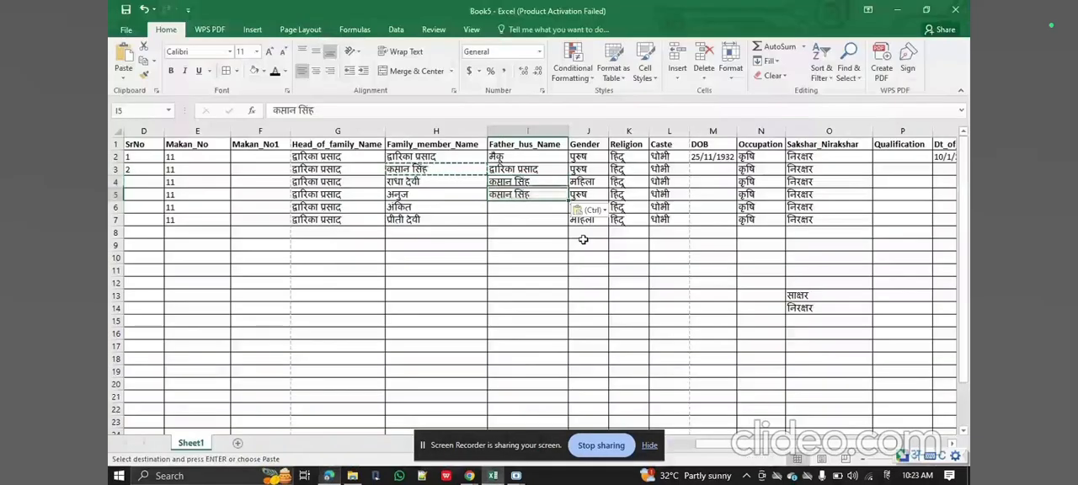
key("ctrl+c")
key("Down")
key("Return")
Enter the sixth member's father's or husband's name in Hindi in I7.
key("Down")
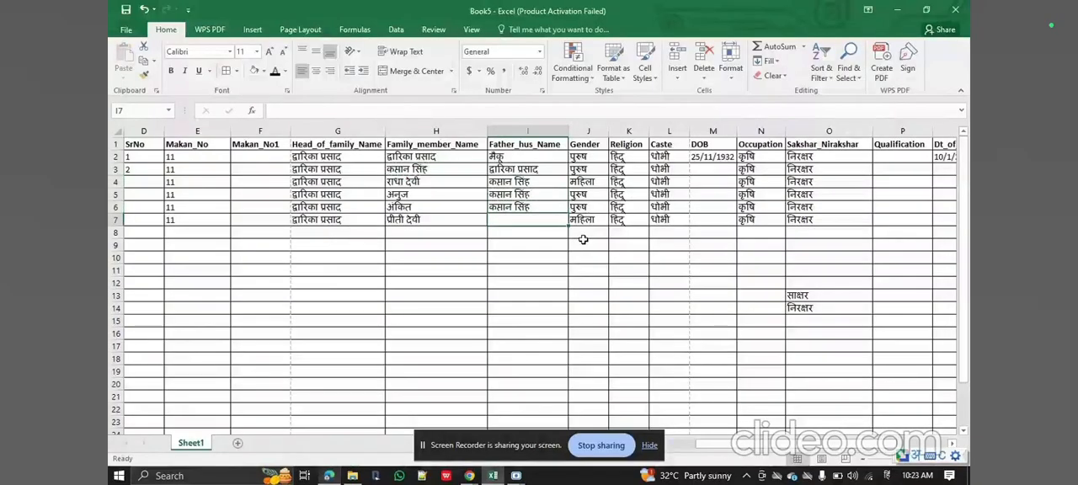
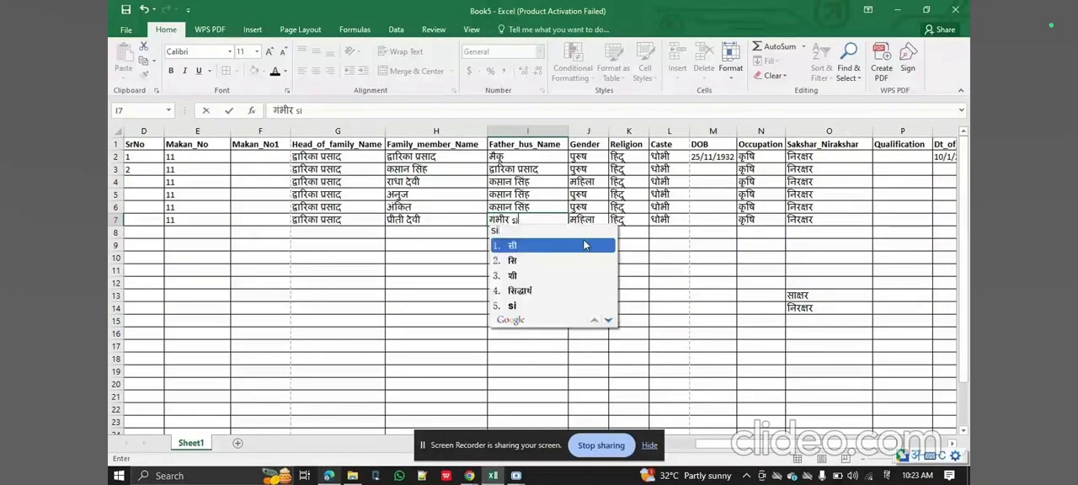
key("Right")
key("Right")
key("Right")
key("Right")
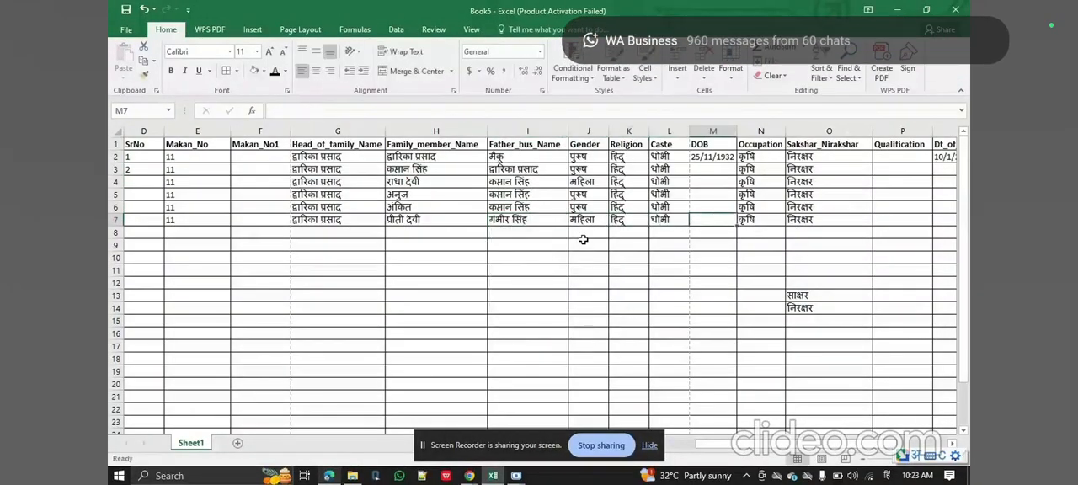
Look up the second member's date of birth in the PDF in Edge, and enter it in M3 in Excel with the English keyboard.
key("super+space")
left_click(707, 168)
left_click(338, 476)
scroll(752, 235, "right", 3)
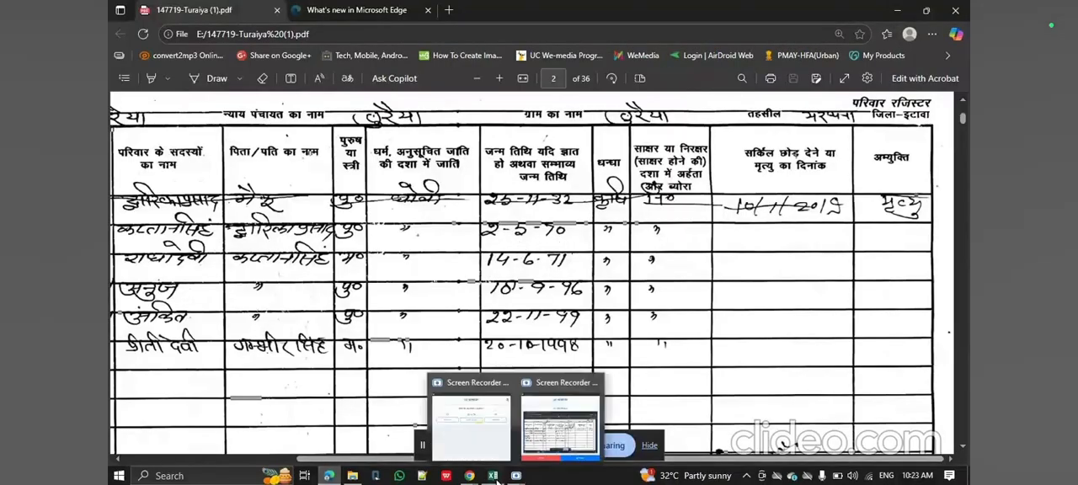
left_click(493, 476)
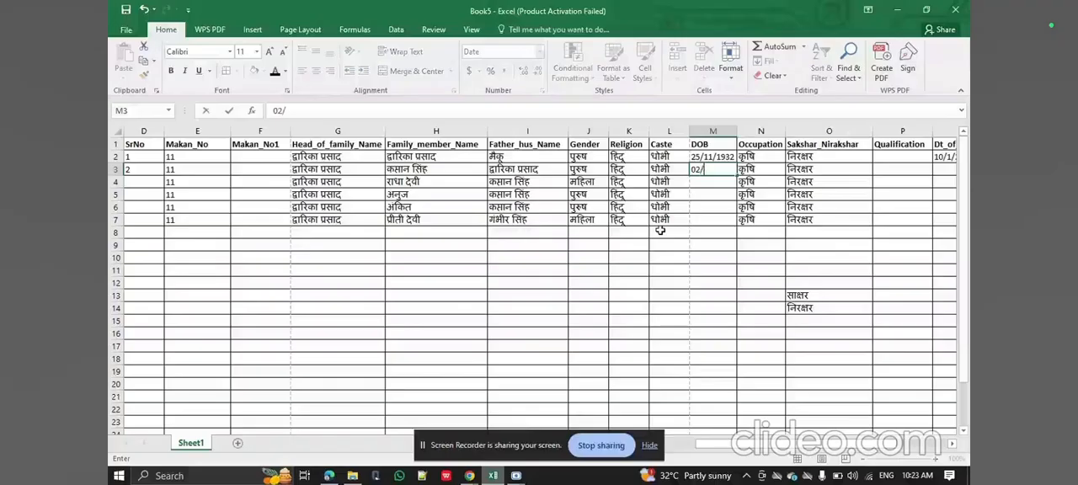
key("Return")
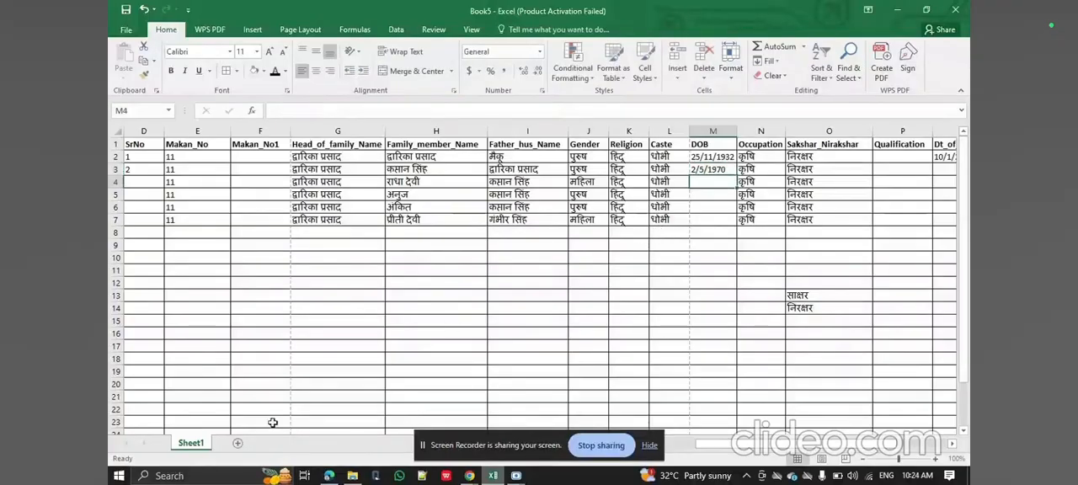
Check the third member's date of birth in the PDF in Edge, and enter it in M4 in Excel.
left_click(328, 476)
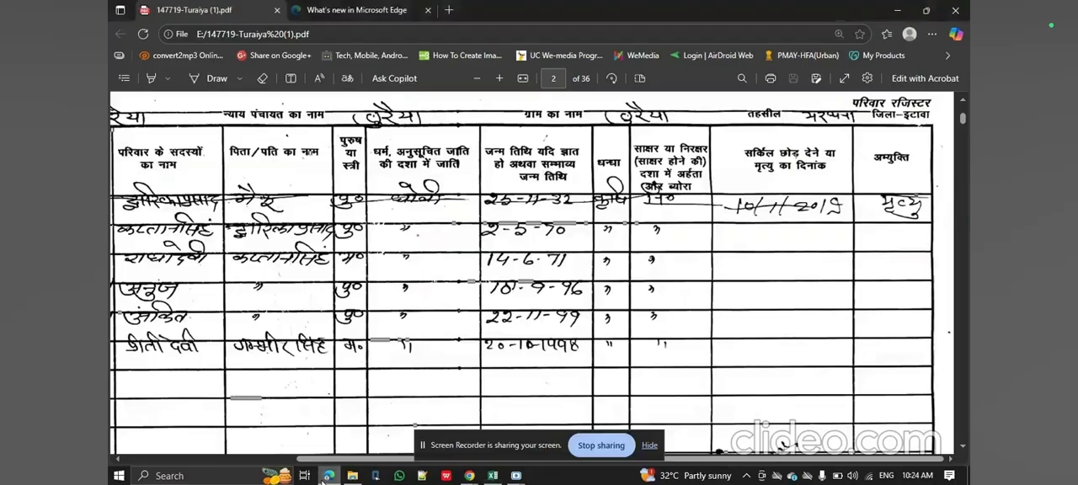
left_click(328, 476)
type("14")
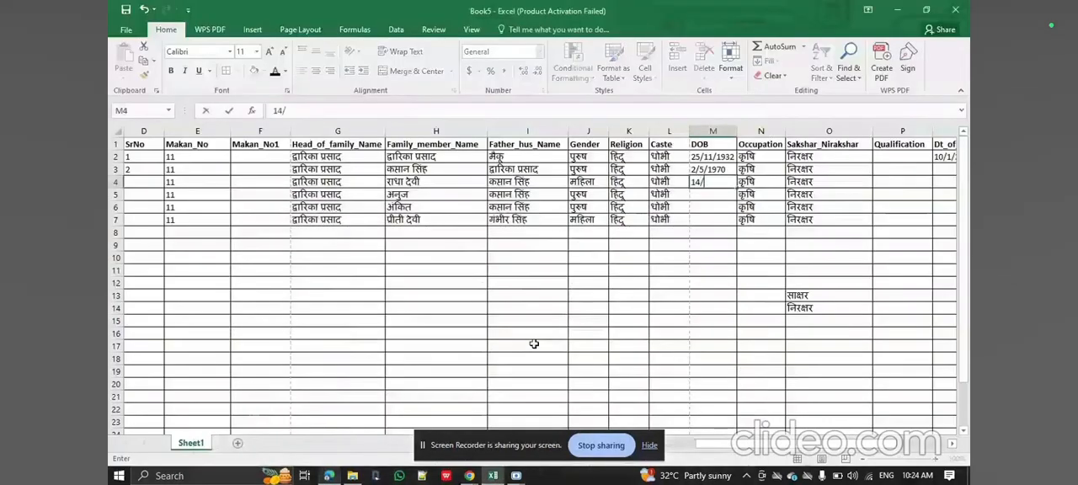
type("/06/1911")
key("Return")
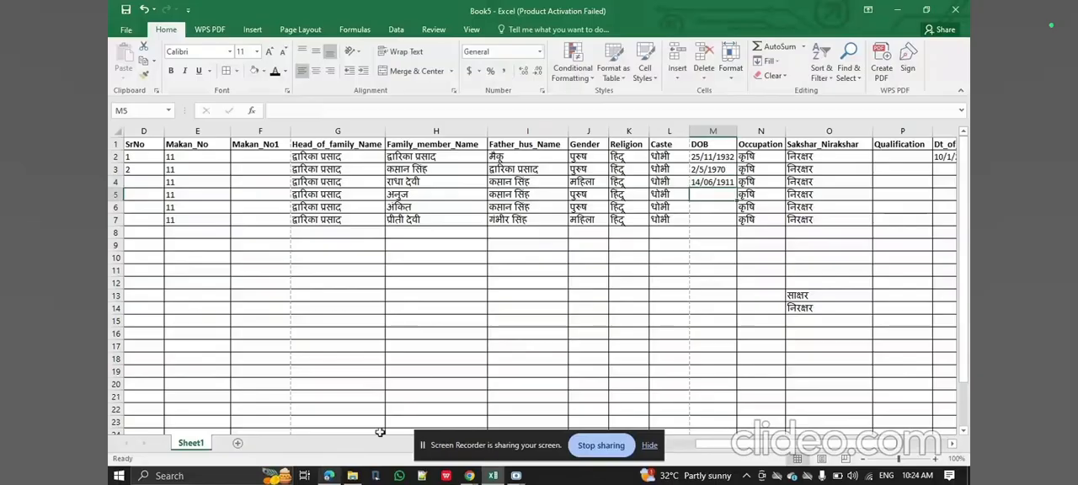
Check the fourth member's date of birth in the PDF in Edge, and enter it in M5 in Excel.
left_click(354, 476)
left_click(353, 475)
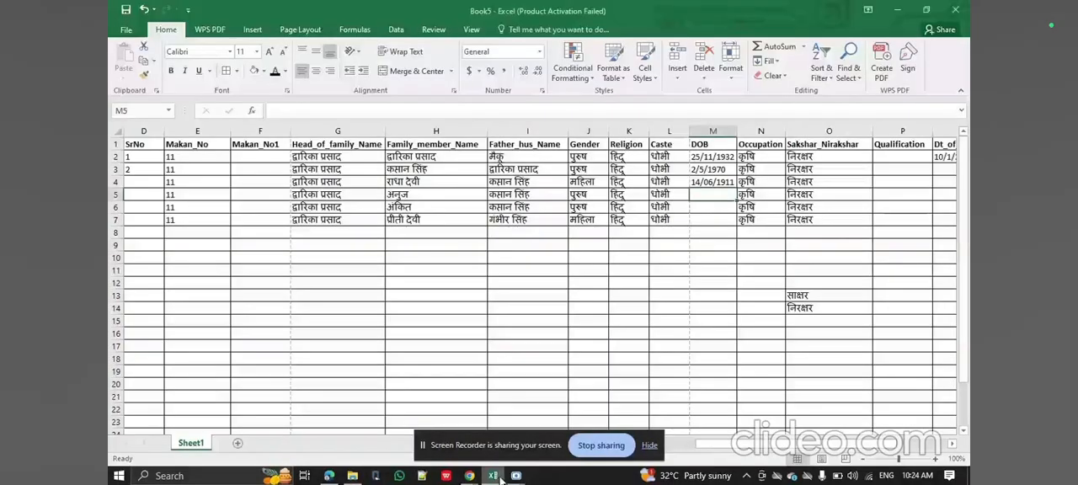
left_click(330, 476)
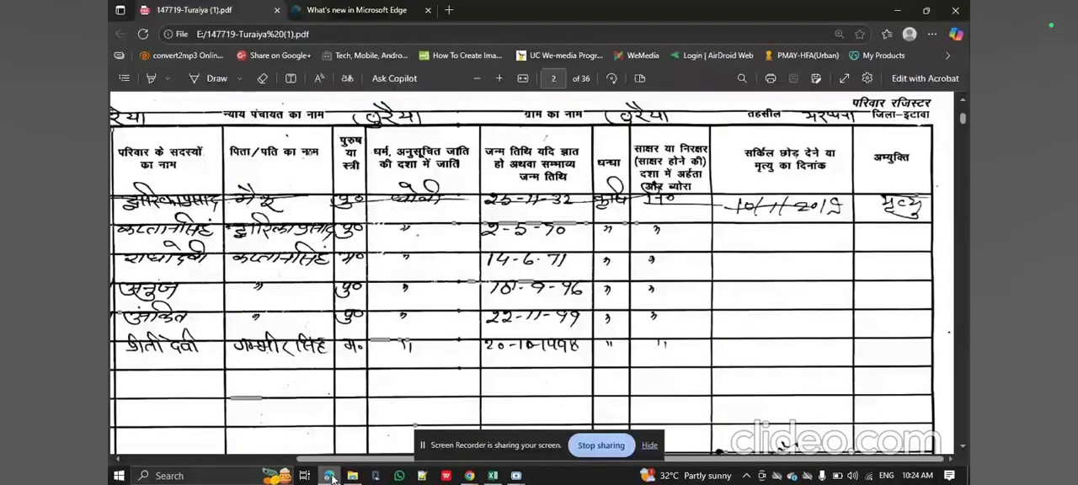
left_click(330, 476)
type("18/08")
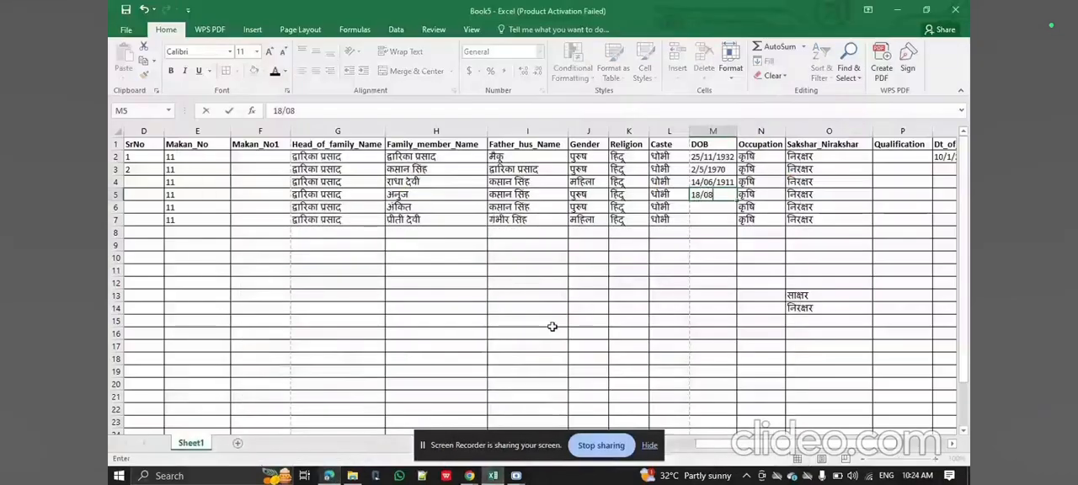
type("/1996")
key("Return")
Copy the third member's date of birth from M4 into M6:M7 for the last two members.
key("Up")
key("Up")
key("ctrl+c")
key("Down")
key("Down")
key("shift+Down")
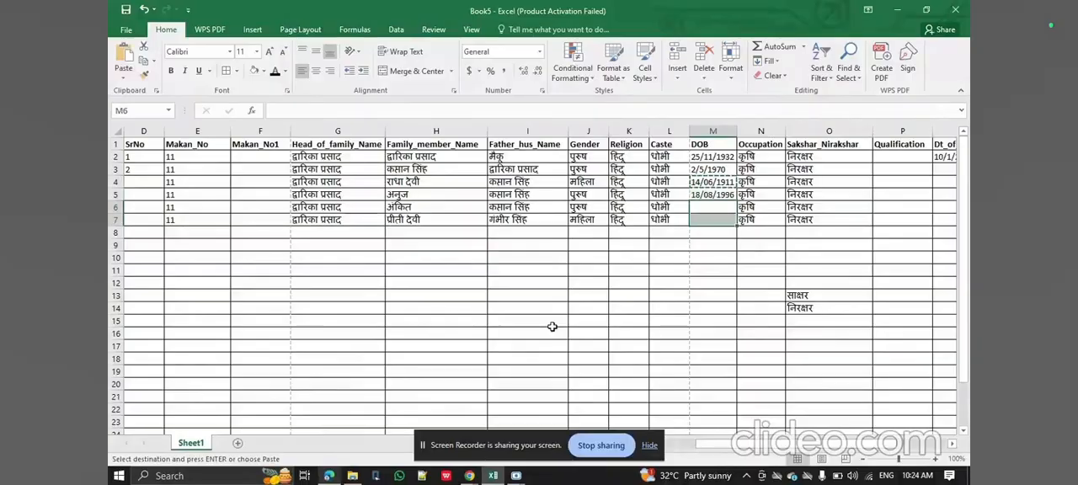
key("ctrl+v")
Select the first member's Reason_leaving cell R2, check the remark in the PDF in Edge, and return to Excel.
key("Right")
key("Right")
key("Right")
key("Right")
key("Right")
key("Right")
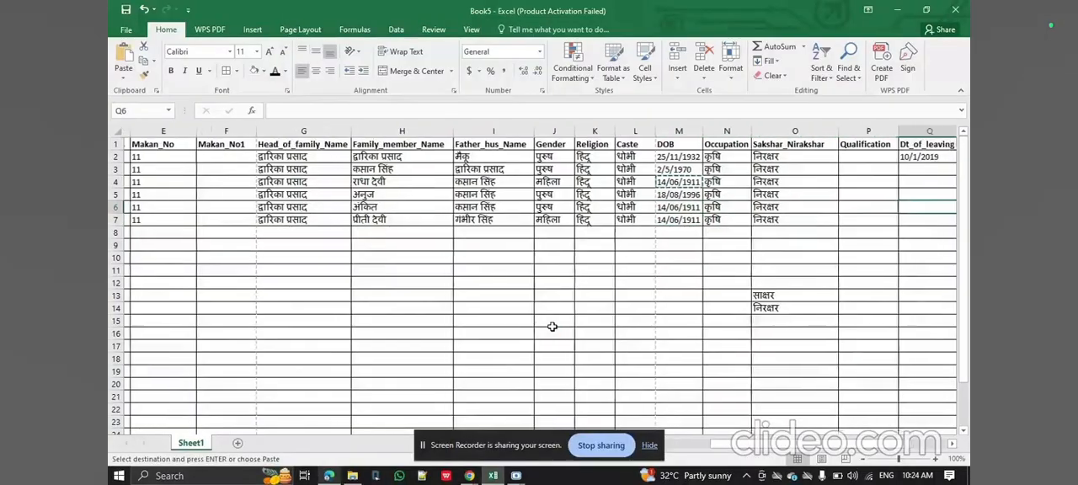
key("Left")
key("Up")
key("Up")
key("Up")
key("Up")
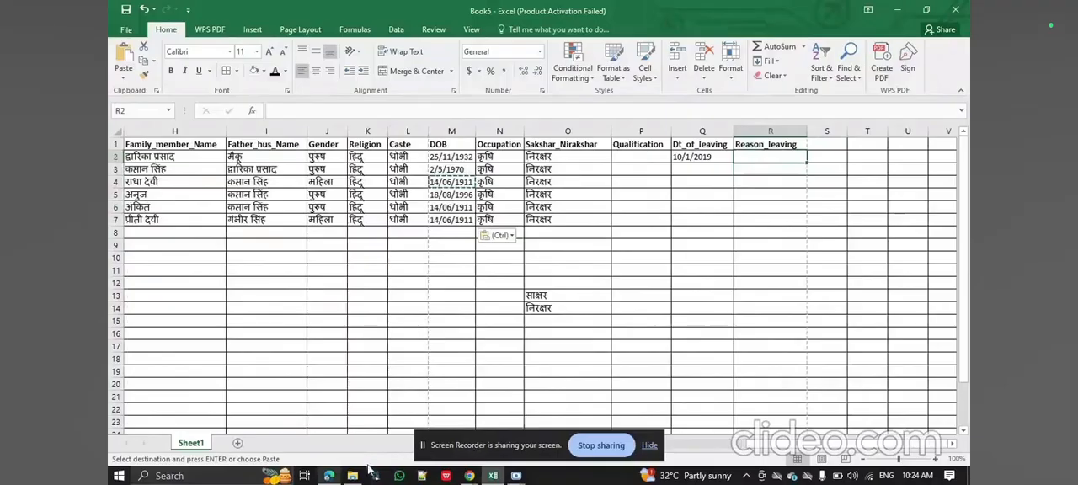
left_click(330, 476)
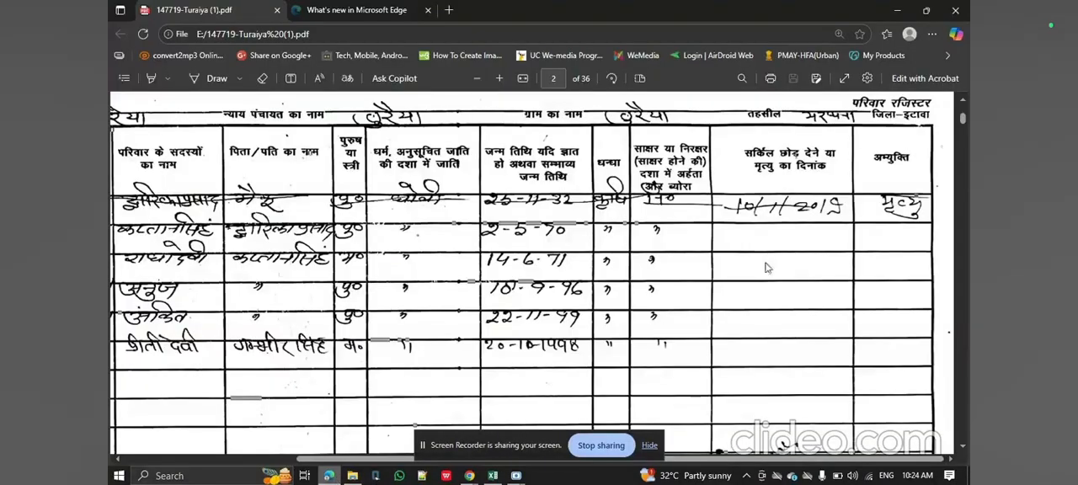
left_click(493, 476)
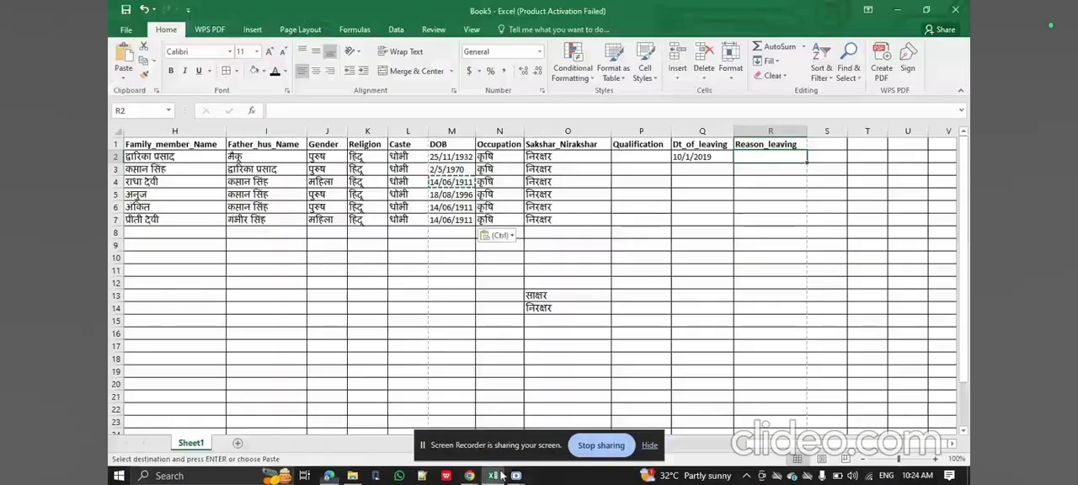
Enter मृत्यु as the first member's reason for leaving in R2, using the Hindi Google Input Tools keyboard.
key("super+space")
key("super+space")
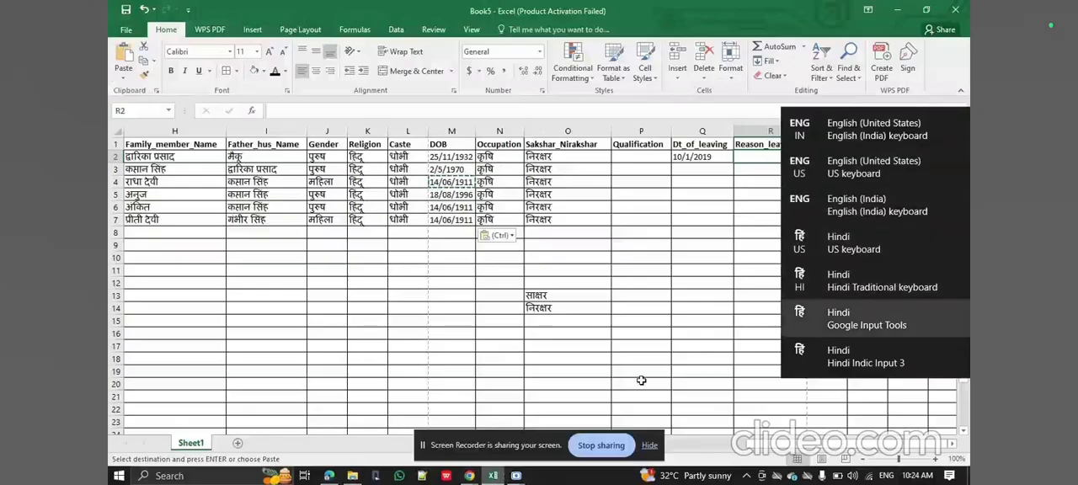
type("mritu")
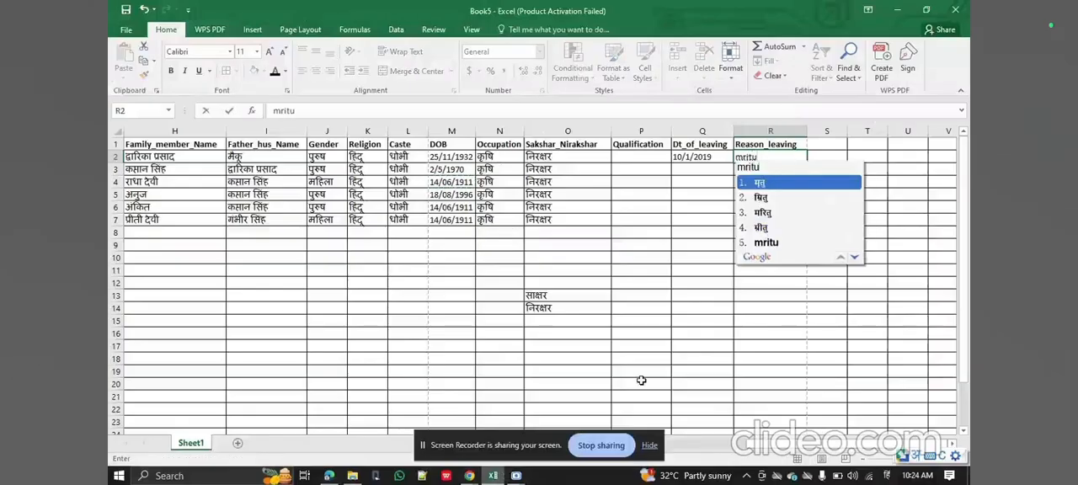
key("BackSpace")
key("BackSpace")
type("at")
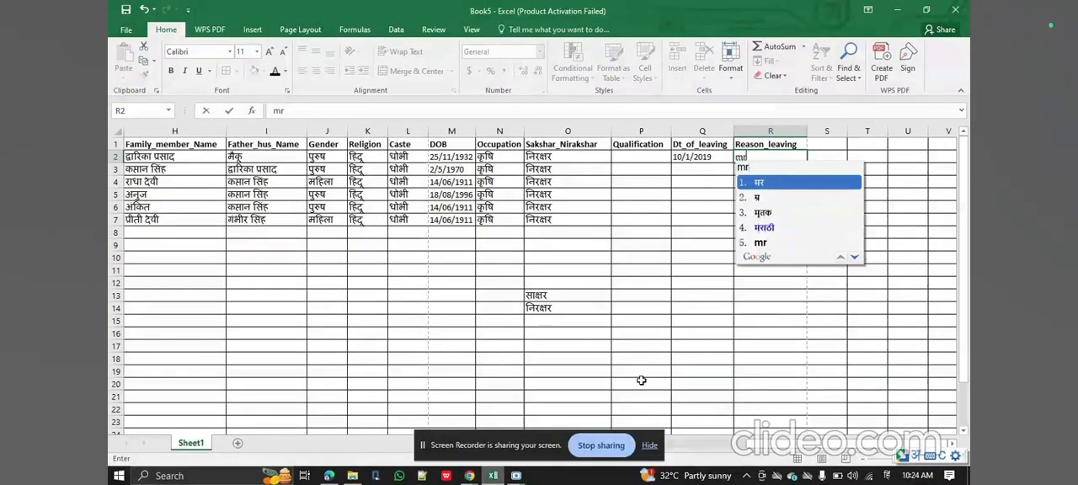
type("yu")
key("space")
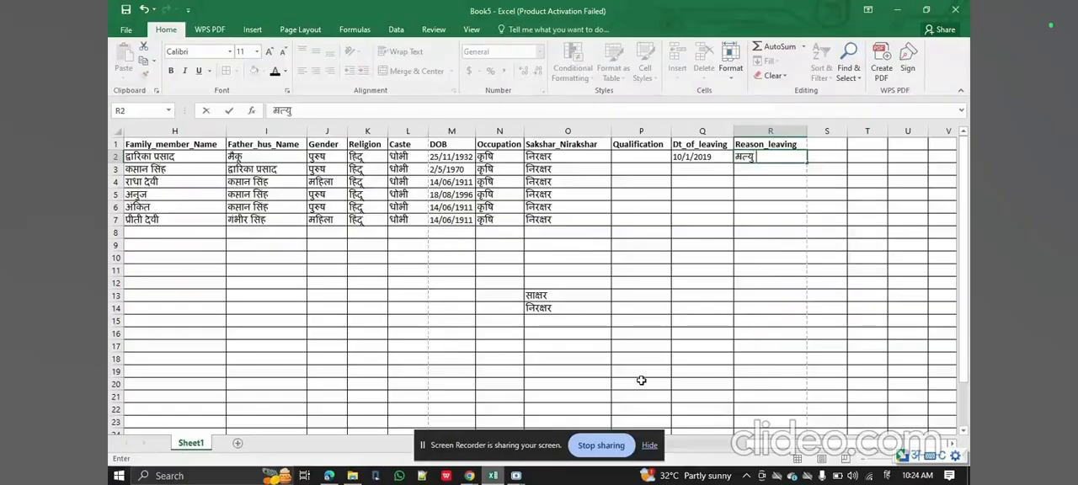
Extend the serial number series from D2:D3 down through D7, numbering the family's six members 1 to 6.
key("Left")
key("Home")
key("Down")
key("Down")
key("Down")
key("Down")
key("Down")
key("Down")
key("Right")
key("Right")
key("Right")
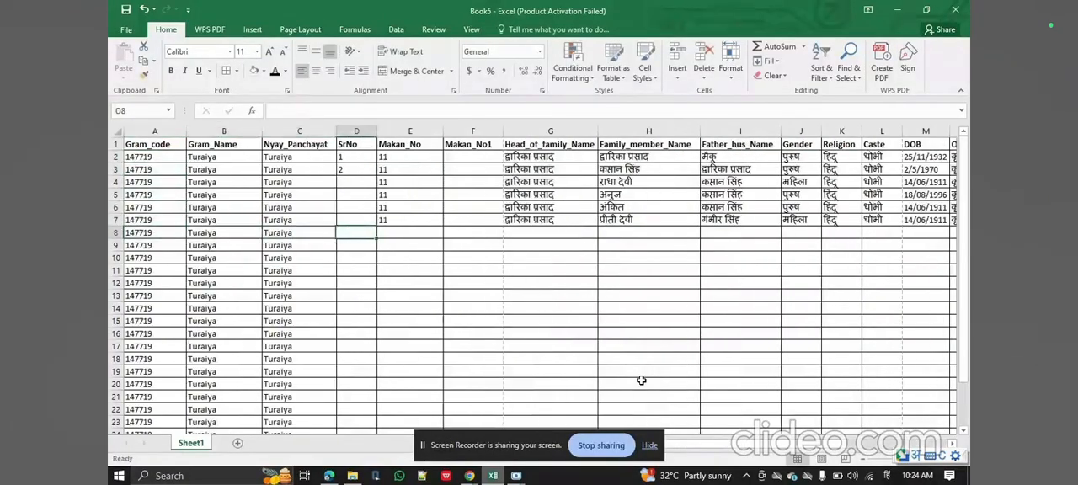
key("Up")
key("Up")
key("Up")
key("Up")
key("Up")
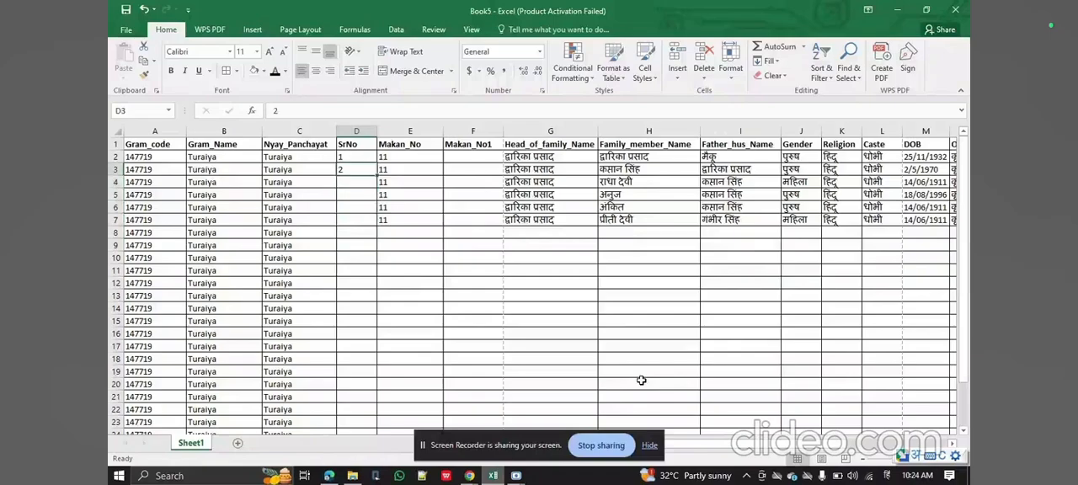
key("shift+Up")
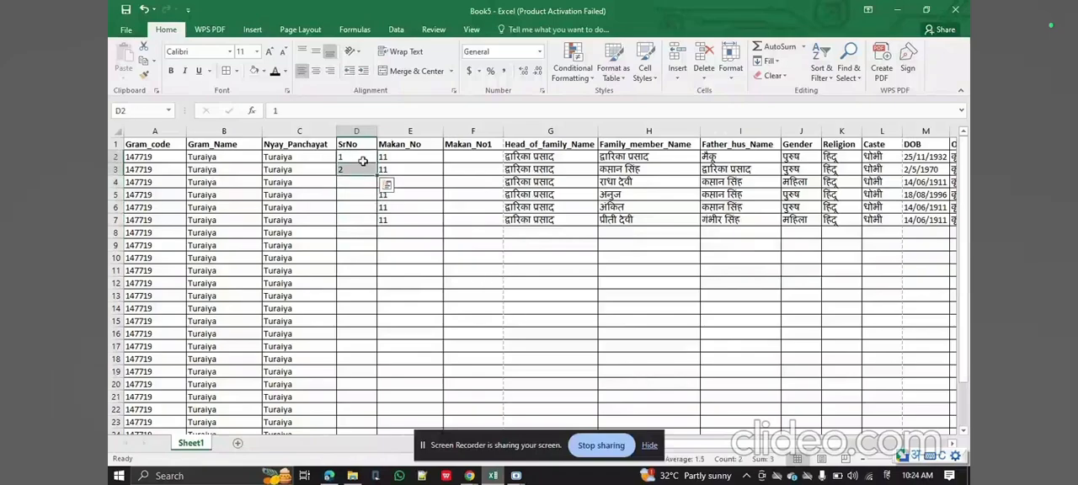
left_click_drag(372, 174, 379, 224)
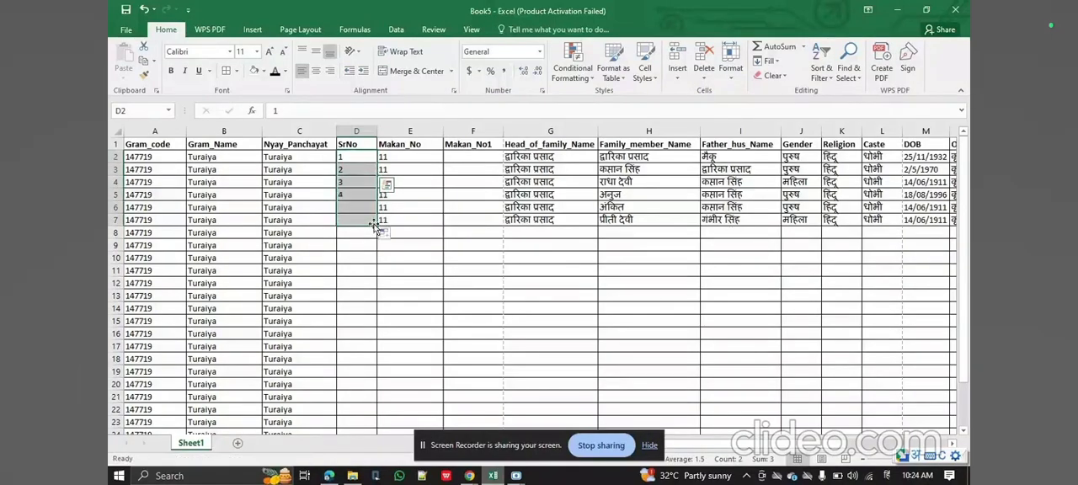
left_click(444, 260)
left_click(466, 236)
Switch to the PDF in Edge and examine the family entries on pages 3 to 6 of the register.
left_click(335, 476)
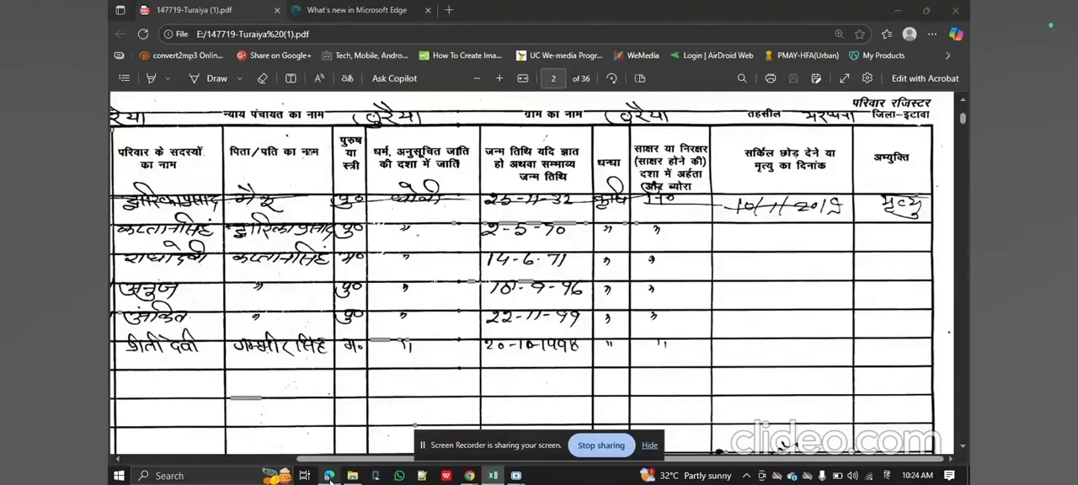
scroll(506, 321, "down", 5)
scroll(505, 321, "down", 10)
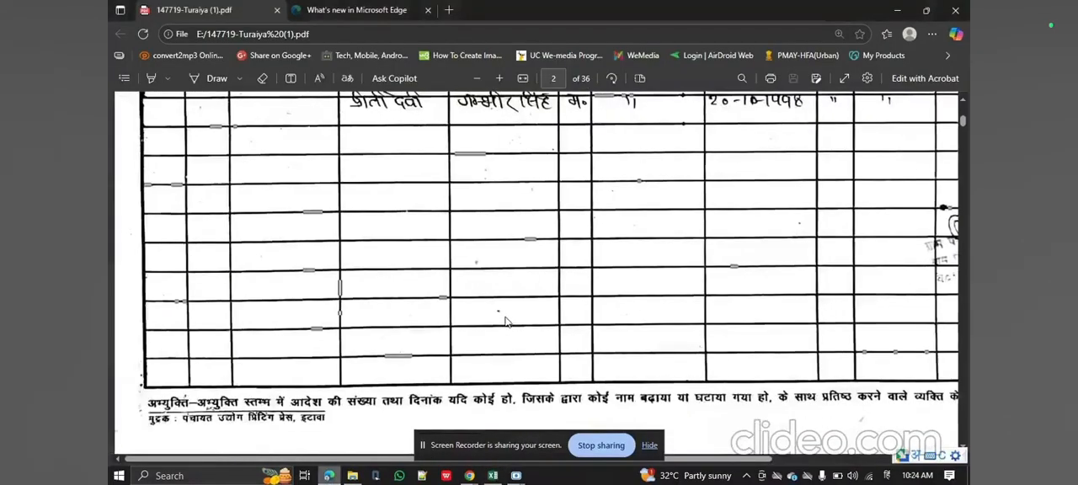
scroll(505, 321, "up", 6)
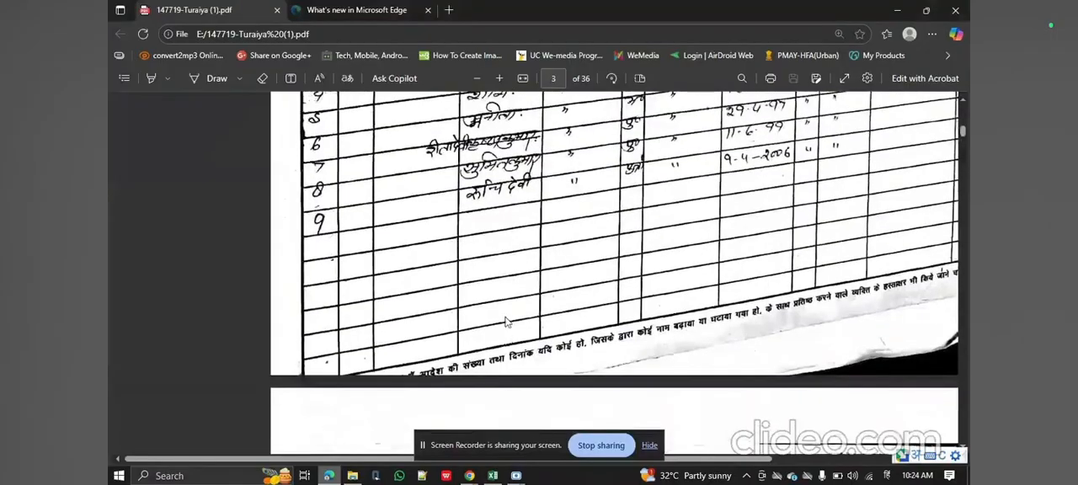
scroll(619, 273, "down", 1)
scroll(509, 324, "down", 1)
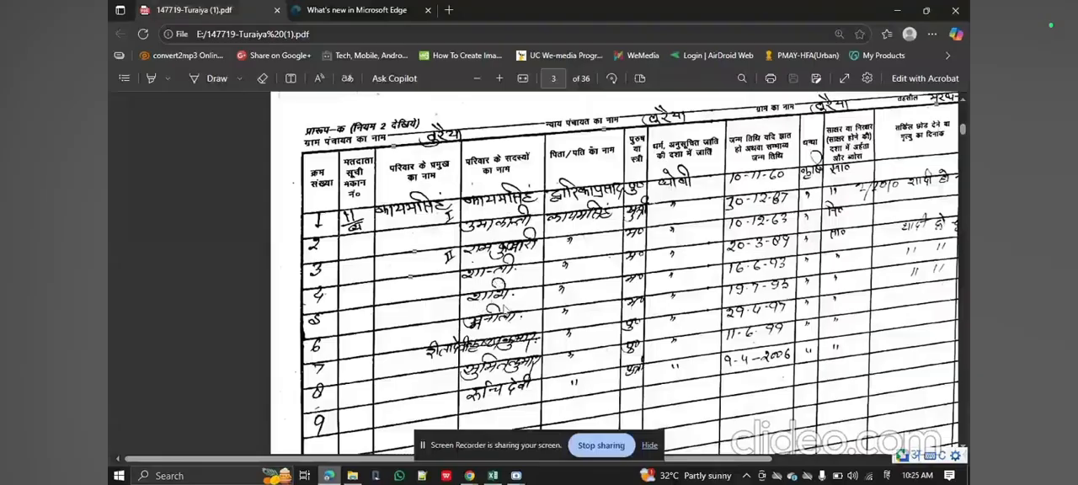
scroll(554, 354, "down", 15)
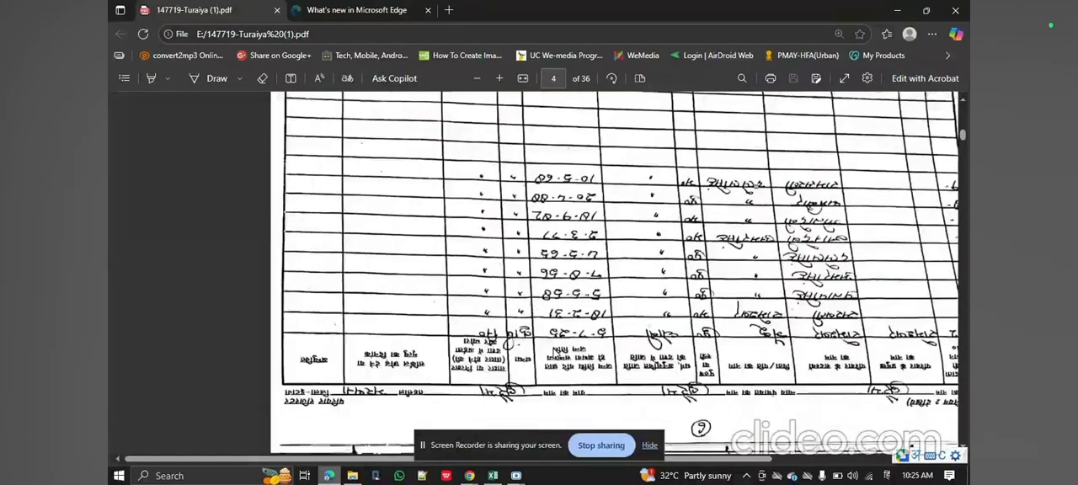
scroll(554, 354, "down", 10)
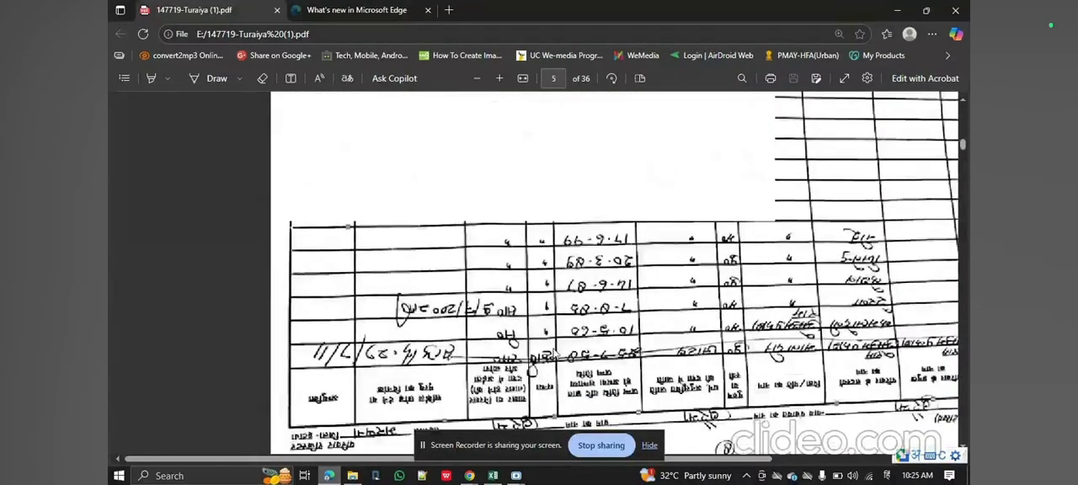
scroll(554, 354, "down", 5)
scroll(553, 354, "up", 2)
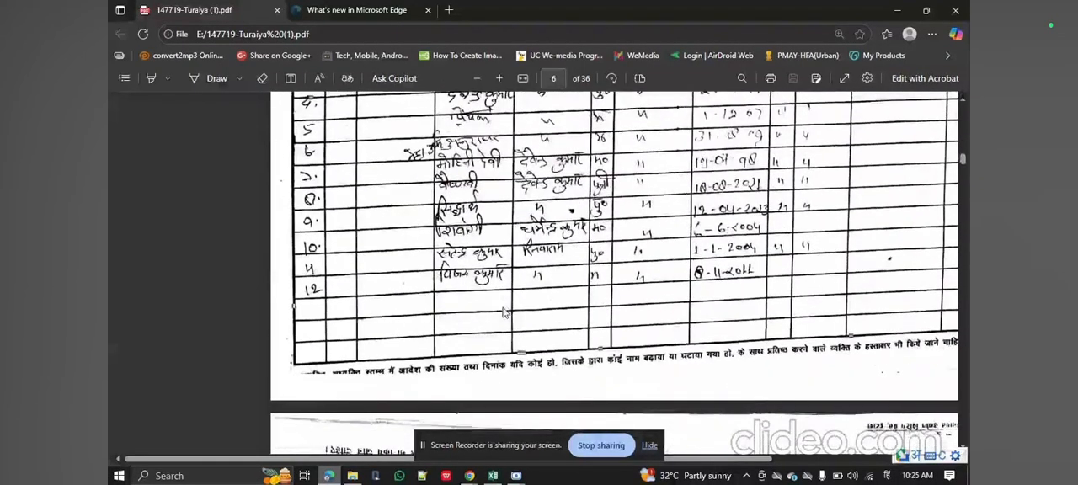
scroll(504, 312, "up", 2)
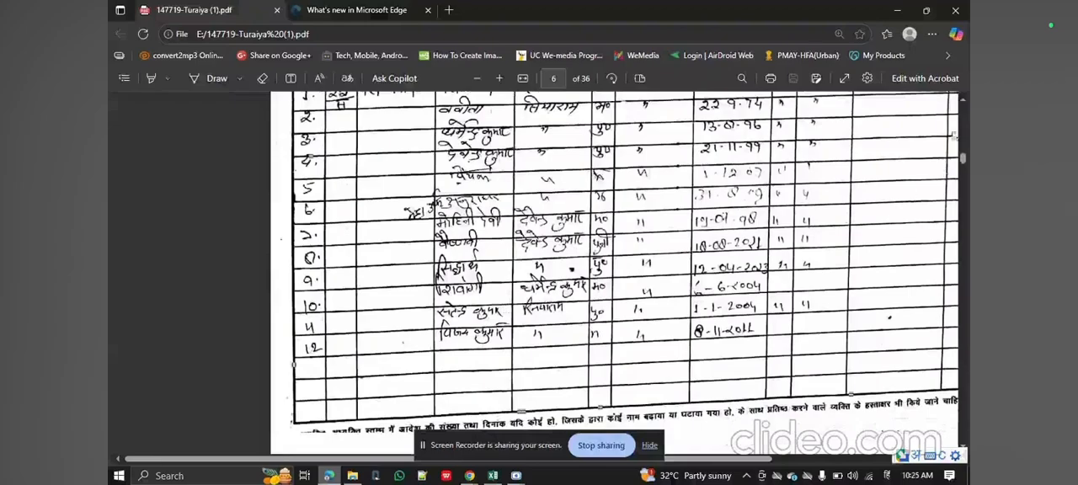
left_click(962, 105)
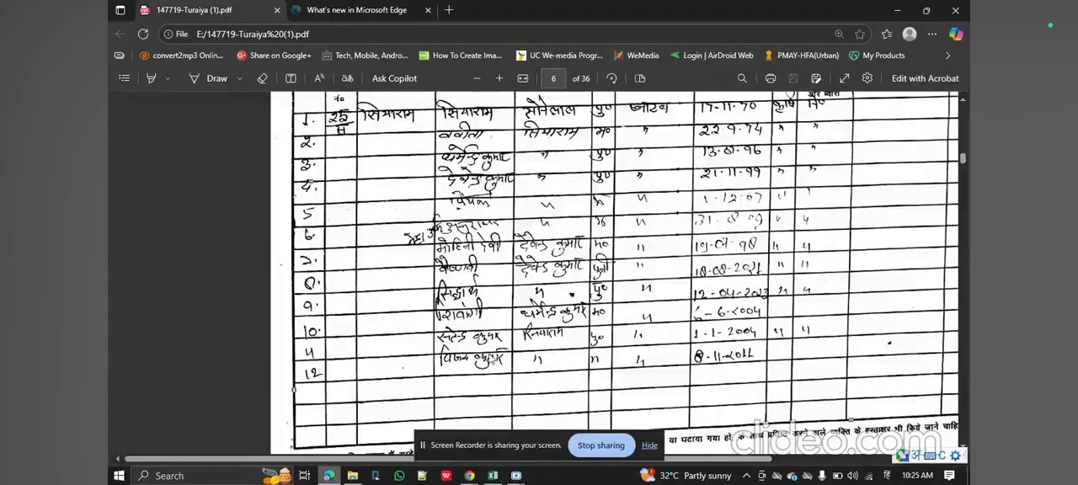
Switch to Excel and start the next family in row 8 with serial number 1 and Makan_No 25, using an English keyboard.
left_click(492, 476)
left_click(356, 238)
key("Right")
key("Left")
type("1")
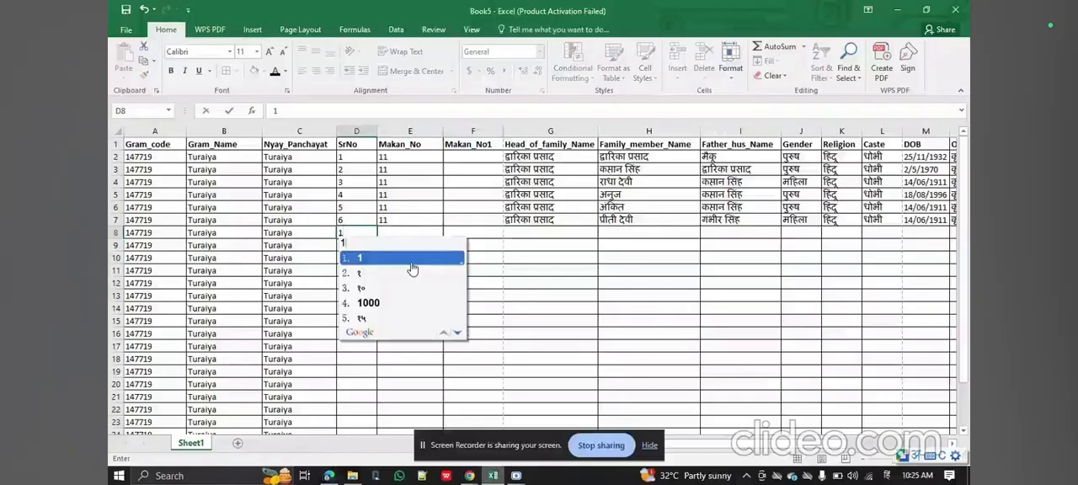
key("super+space")
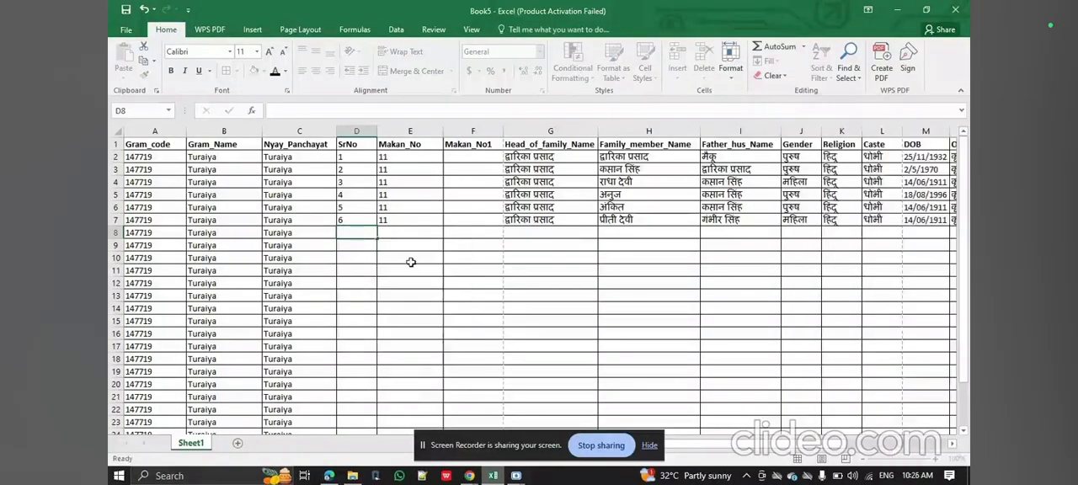
type("1")
key("Right")
type("25")
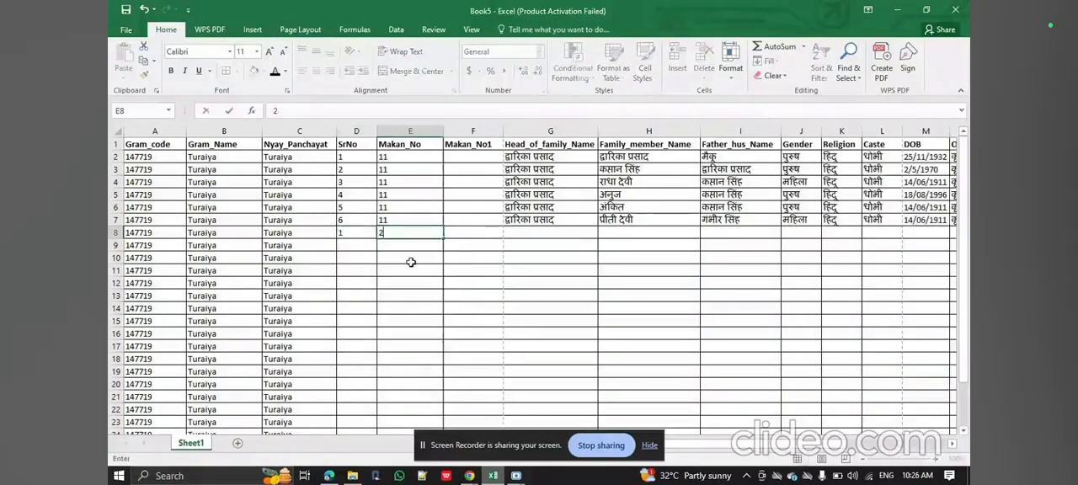
Enter स as the family's Makan_No1 in F8 with the Hindi Google Input Tools keyboard, checking the house entry in the PDF.
key("Right")
key("super+space")
key("super+space")
key("super+space")
key("super+space")
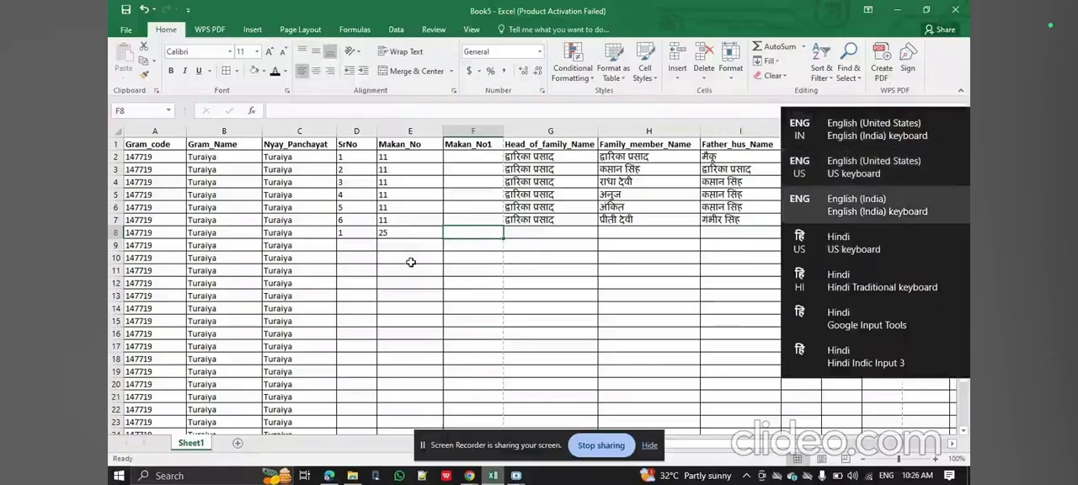
left_click(329, 475)
left_click(329, 476)
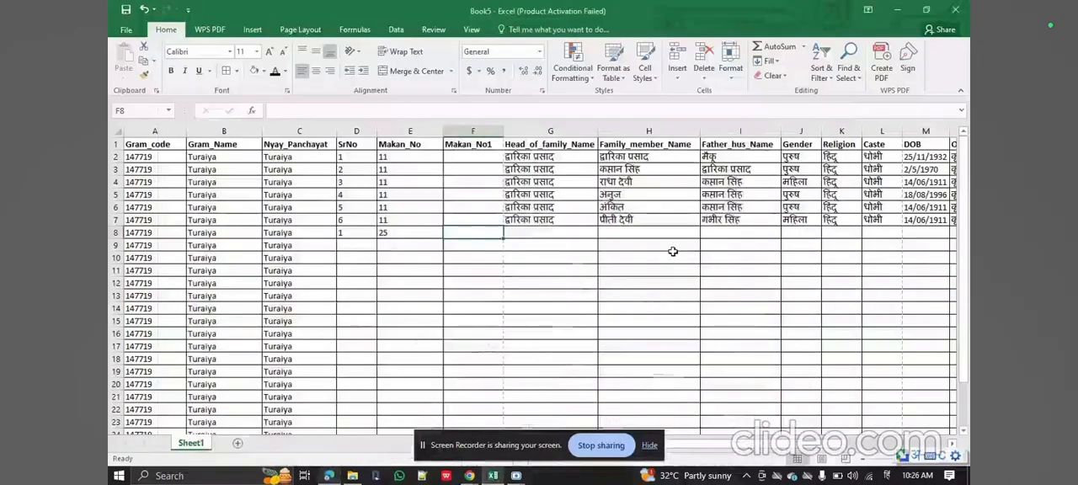
type("स")
key("Left")
key("Right")
key("Left")
key("Right")
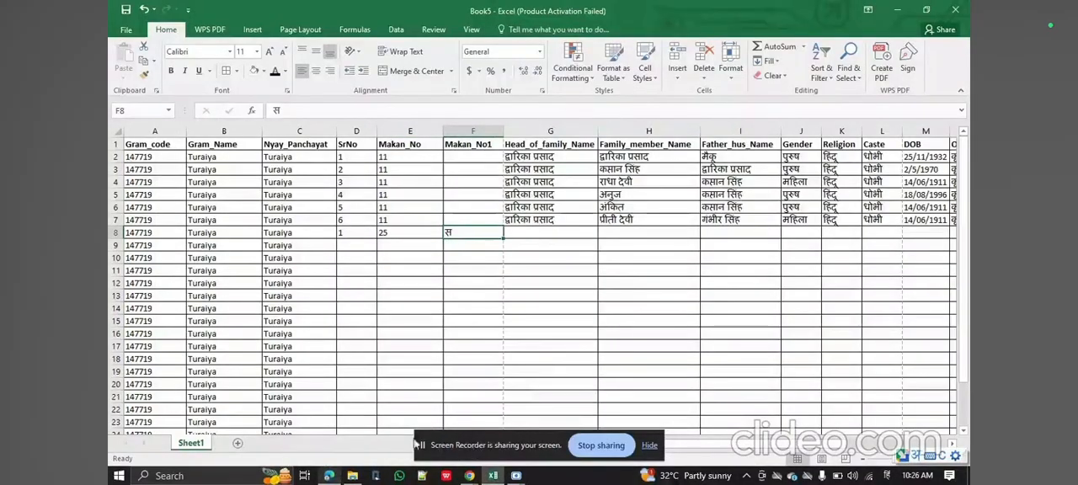
Check the PDF, enter the head of family's name in Hindi in G8, and copy it to the family member name in H8.
left_click(329, 476)
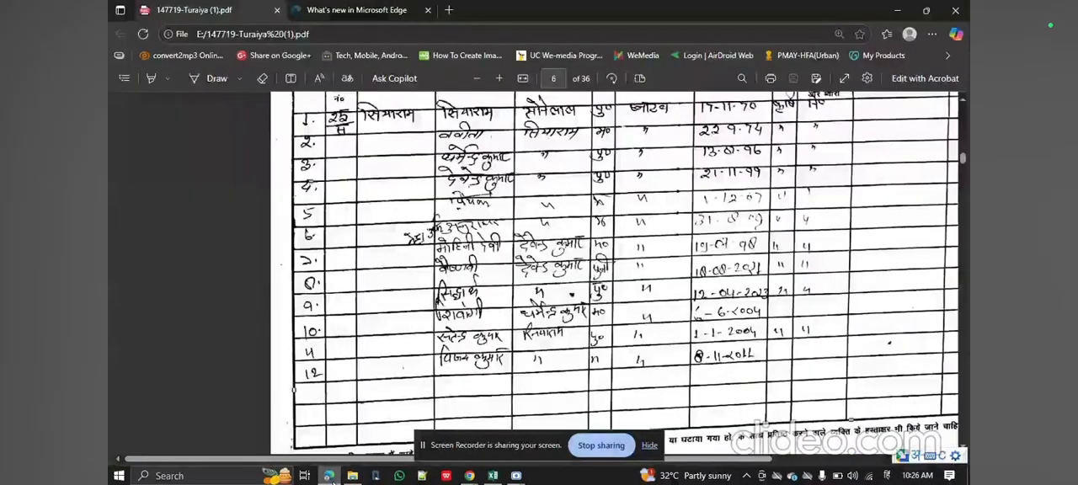
left_click(329, 476)
key("Right")
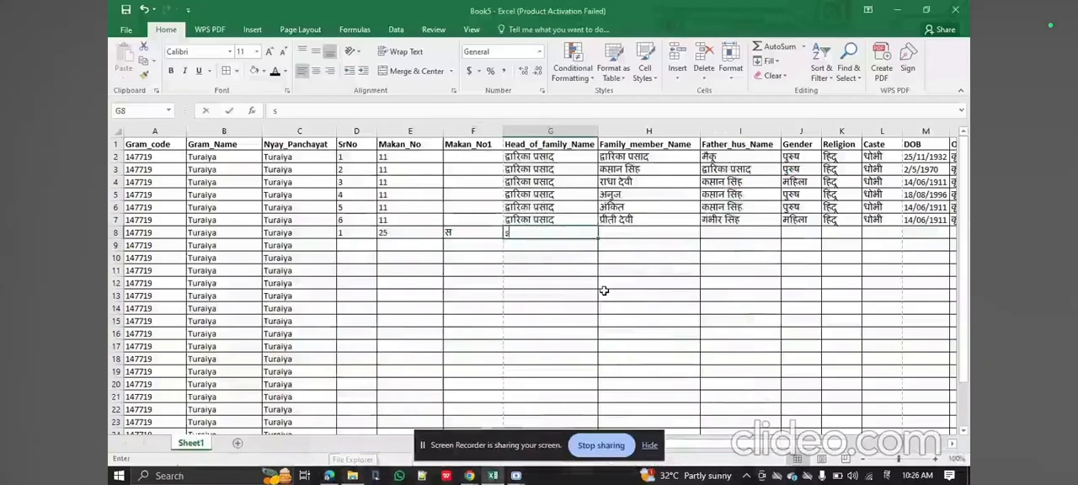
type("siyara")
left_click(605, 297)
key("ctrl+Return")
key("ctrl+c")
key("Right")
key("ctrl+v")
Check the first member's father's name in the PDF and enter it in Hindi in Father_hus_Name cell I8.
left_click(329, 476)
left_click(329, 476)
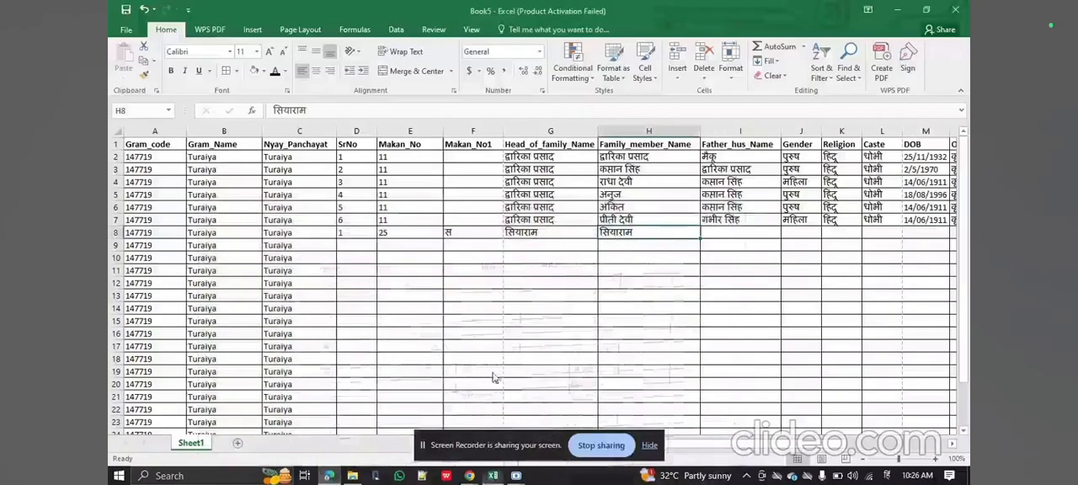
key("Right")
type("sonelam")
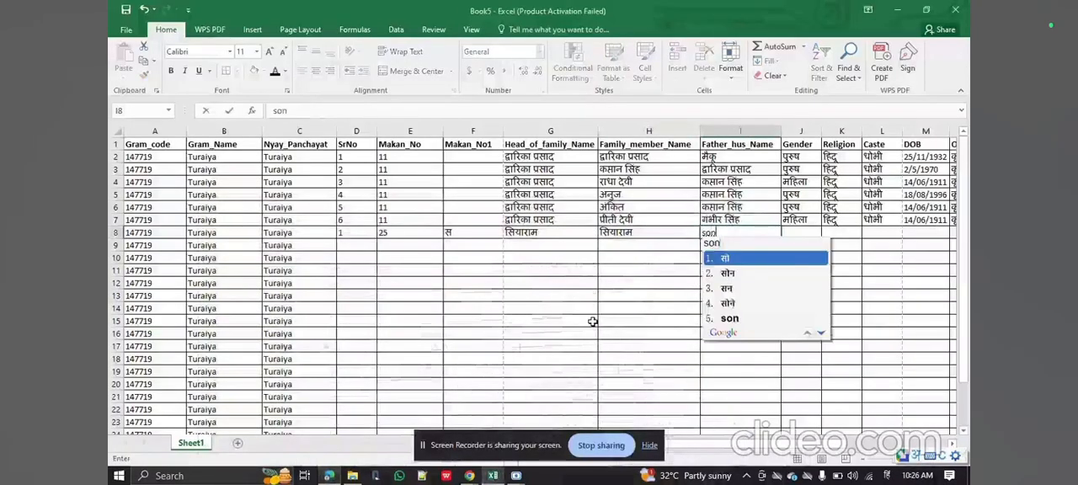
key("space")
key("BackSpace")
key("BackSpace")
key("BackSpace")
type("lal")
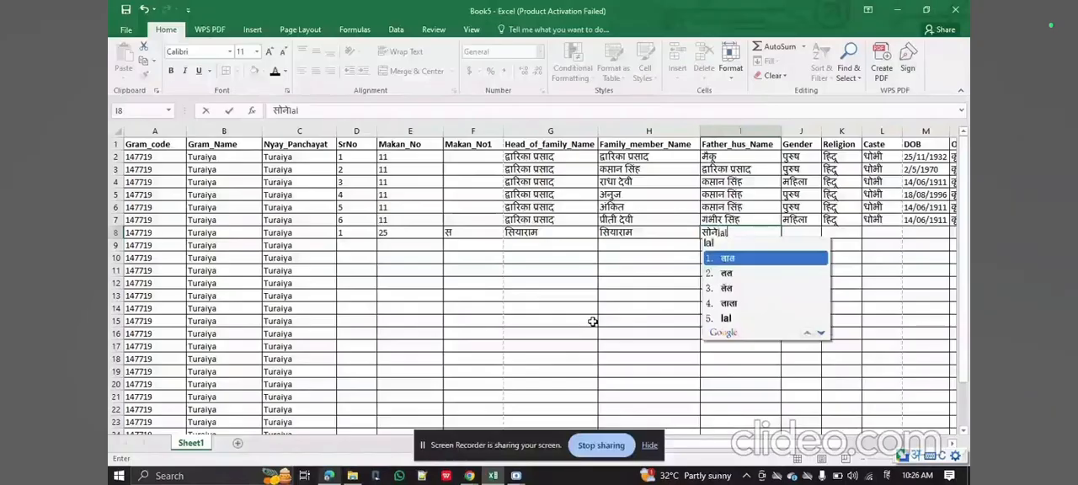
key("space")
Copy the house number and name entries from E8:I8 into rows 9 to 15 of the same columns.
key("Left")
key("Left")
key("Left")
key("Left")
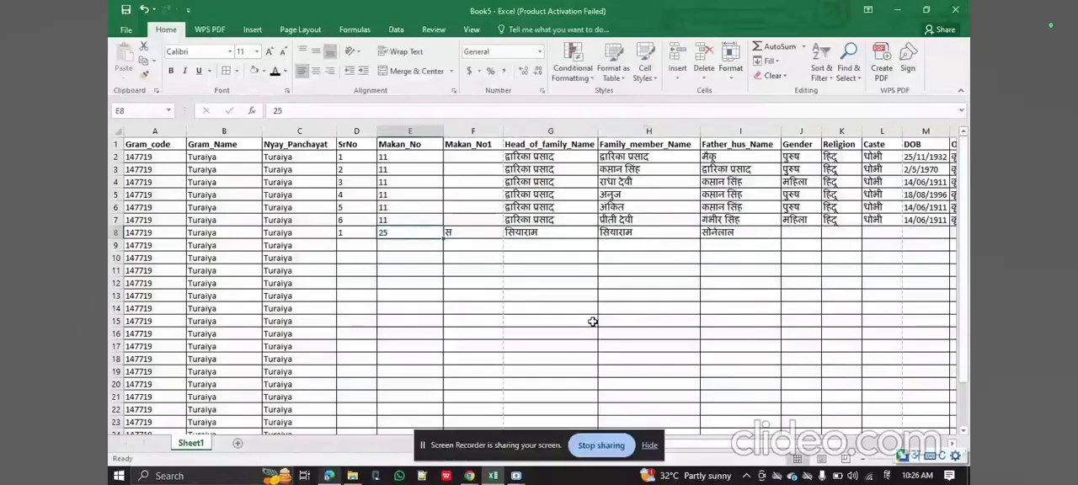
key("shift+Right")
key("shift+Right")
key("shift+Right")
key("shift+Right")
key("ctrl+c")
key("Down")
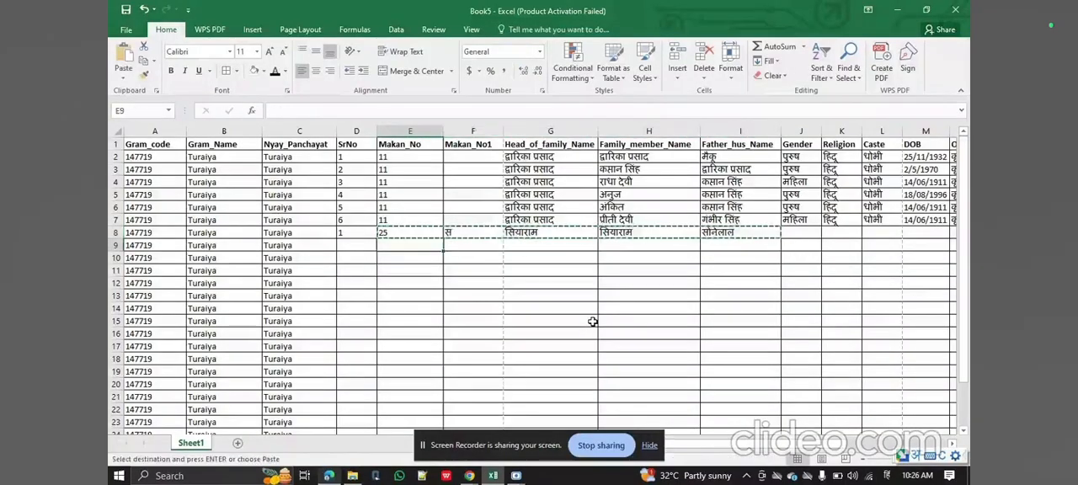
key("shift+Right")
key("shift+Right")
key("shift+Right")
key("shift+Right")
key("shift+Down")
key("shift+Down")
key("shift+Down")
key("shift+Down")
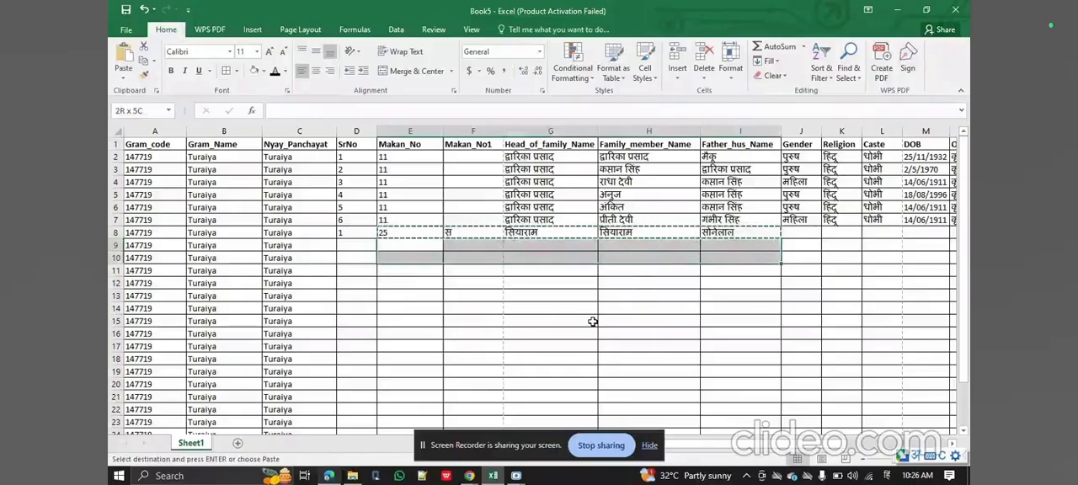
key("shift+Down")
key("shift+Down")
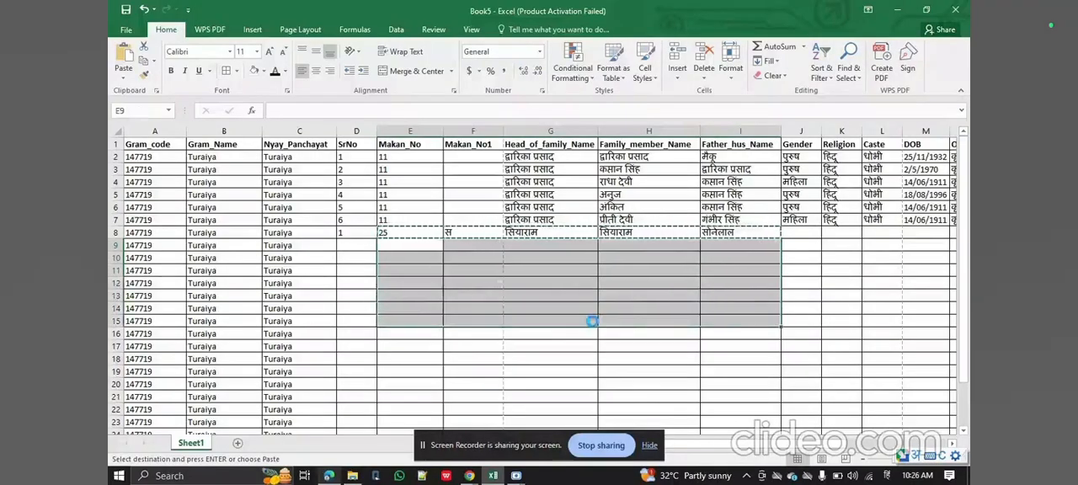
key("ctrl+v")
Enter serial number 2 for the family's second member in D9.
key("Left")
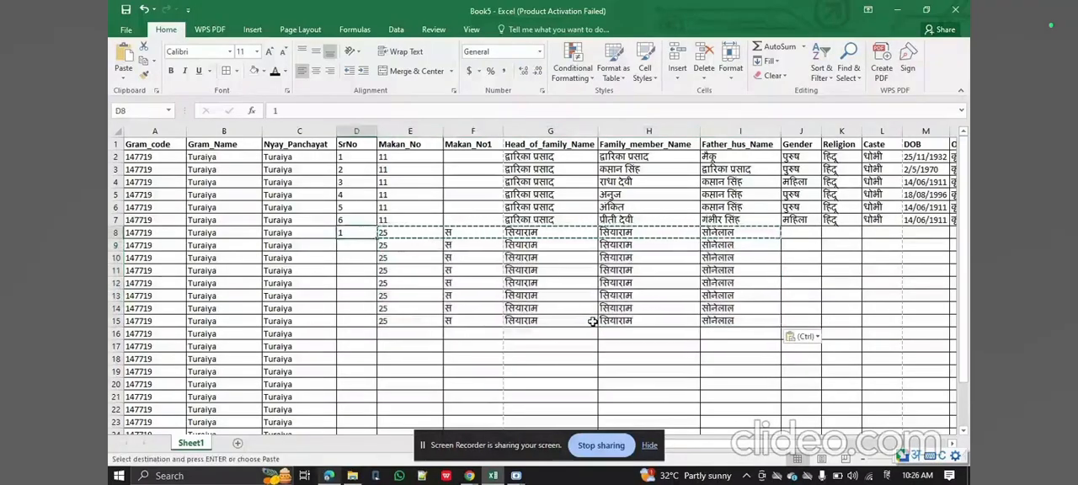
type("2")
key("Return")
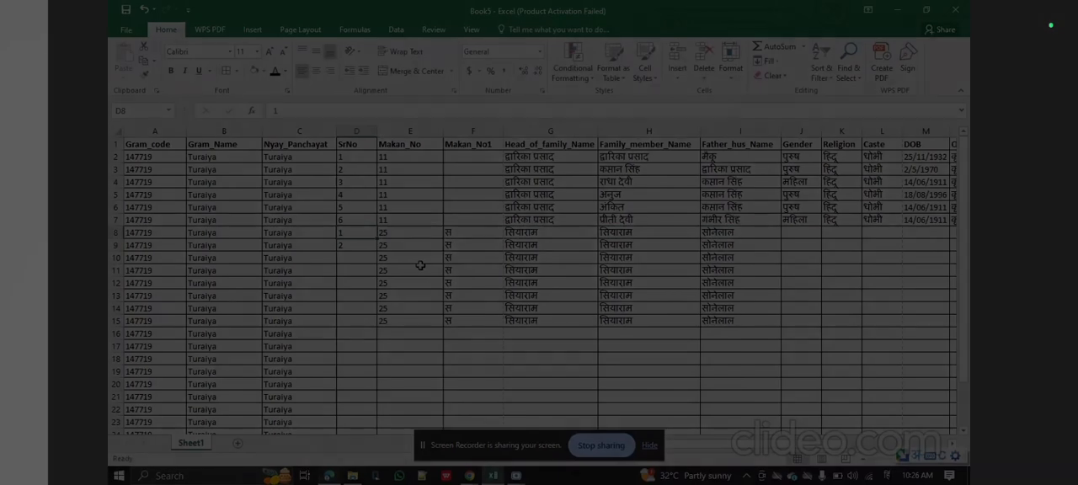
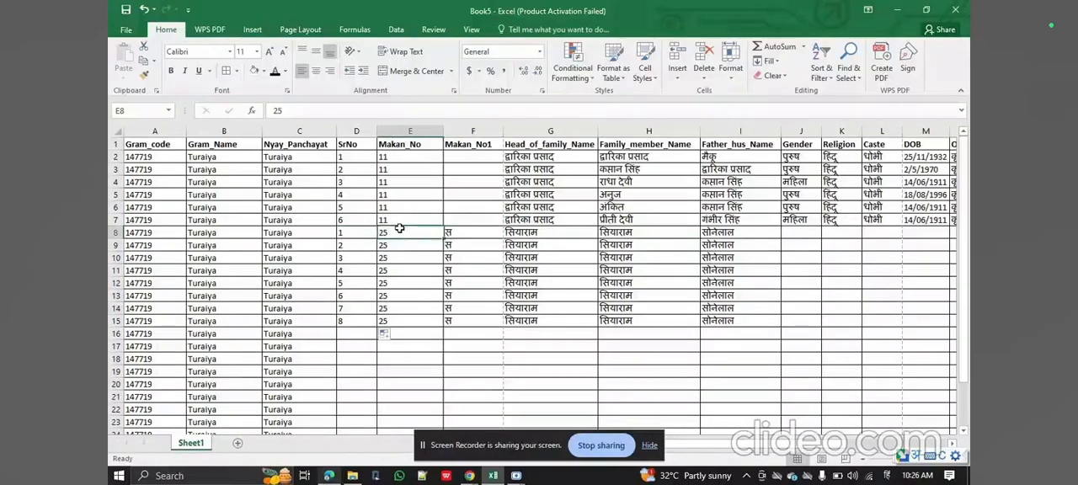
key("Down")
key("Down")
key("Right")
key("Up")
key("Up")
key("shift+Right")
key("ctrl+v")
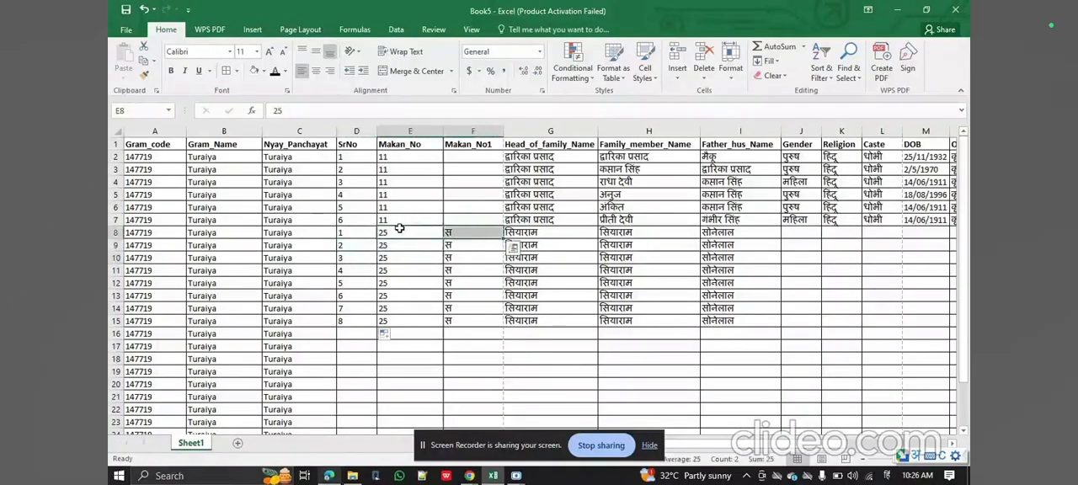
Enter the same house number as the rows above in E16, the suffix स1 in F16, and serial number 1 in D16.
left_click(409, 335)
type("25")
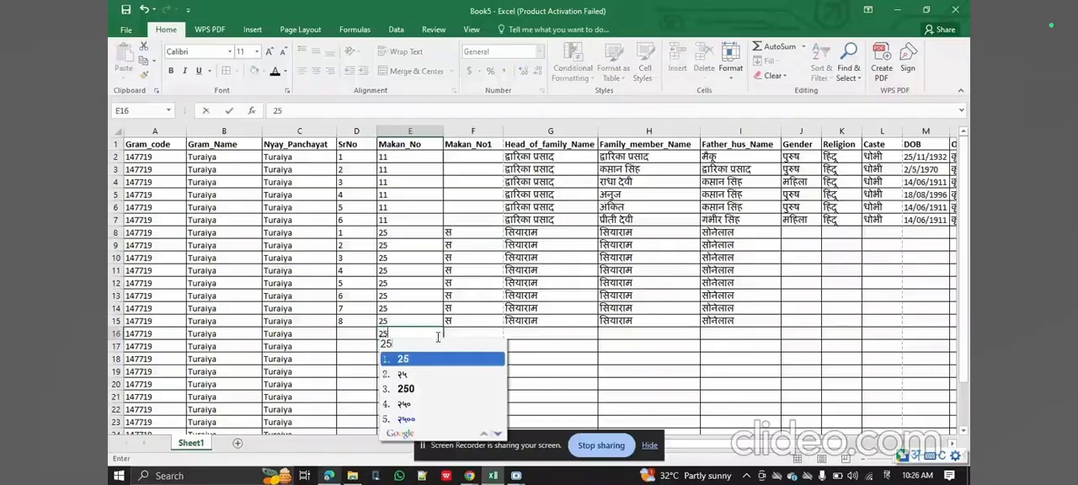
key("space")
key("Right")
type("स 1")
key("space")
key("Left")
key("Left")
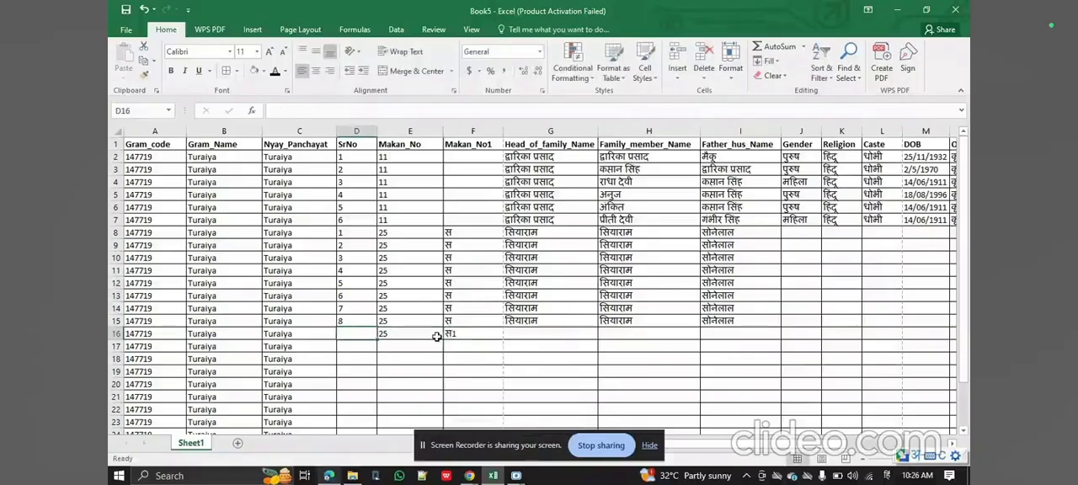
type("1")
key("Right")
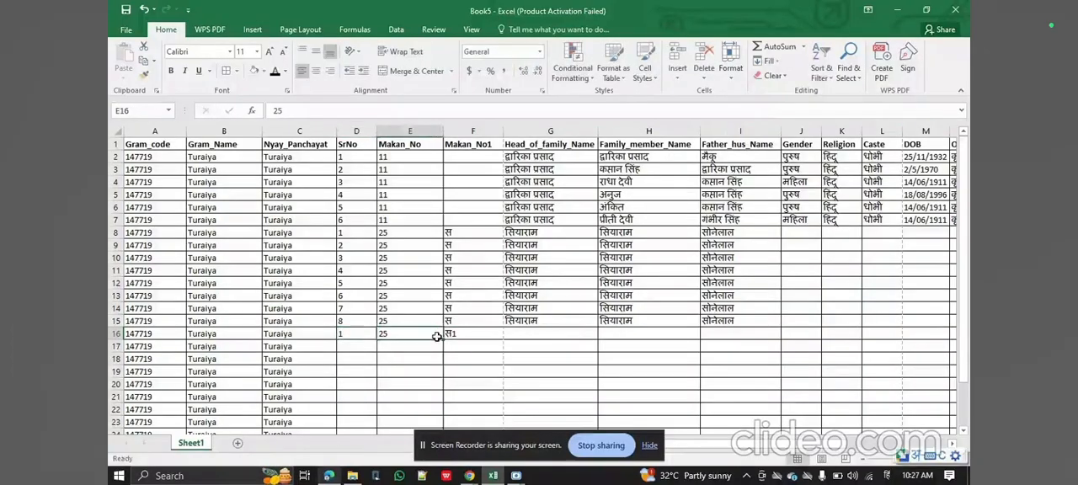
Check the head of family in the PDF register and copy the head's name from G15 to G16.
key("Right")
key("Right")
key("Up")
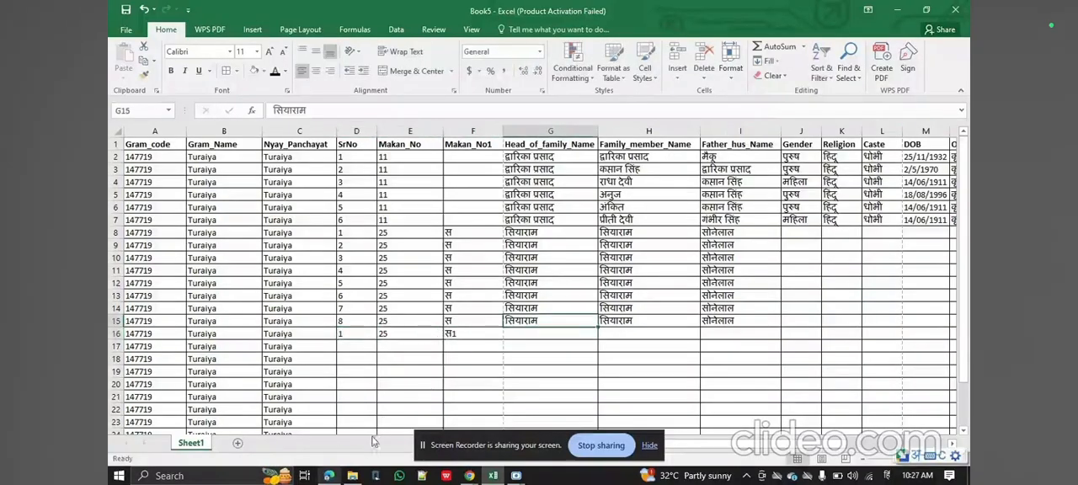
left_click(330, 476)
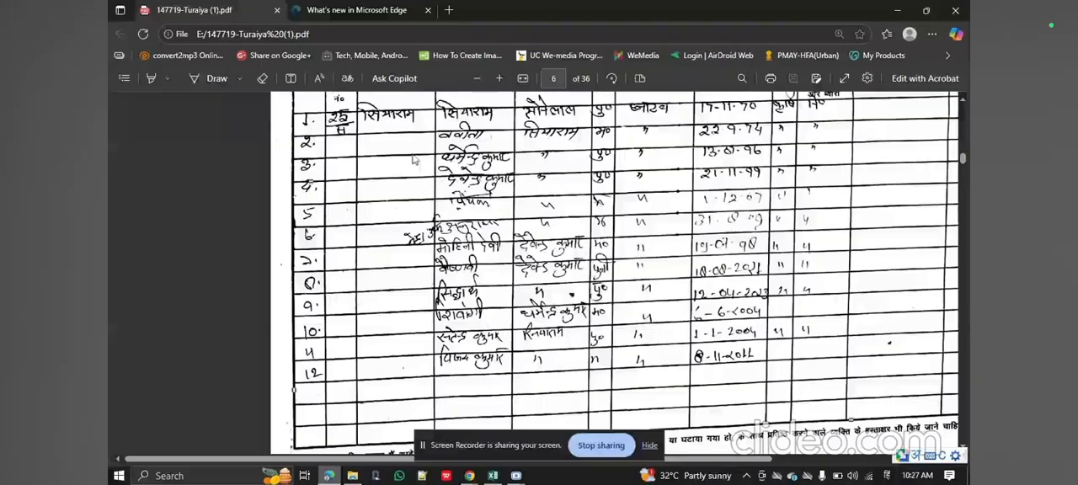
scroll(399, 132, "up", 2)
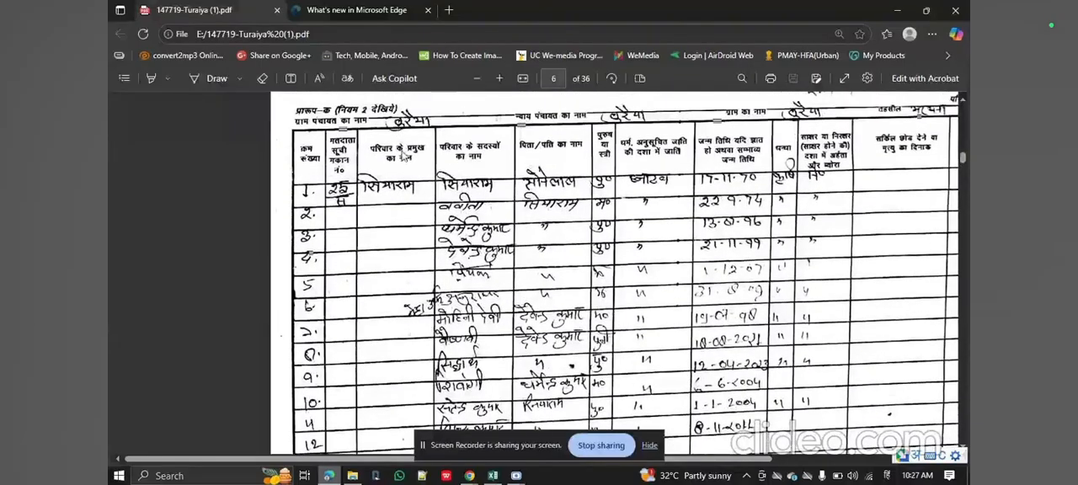
left_click(492, 475)
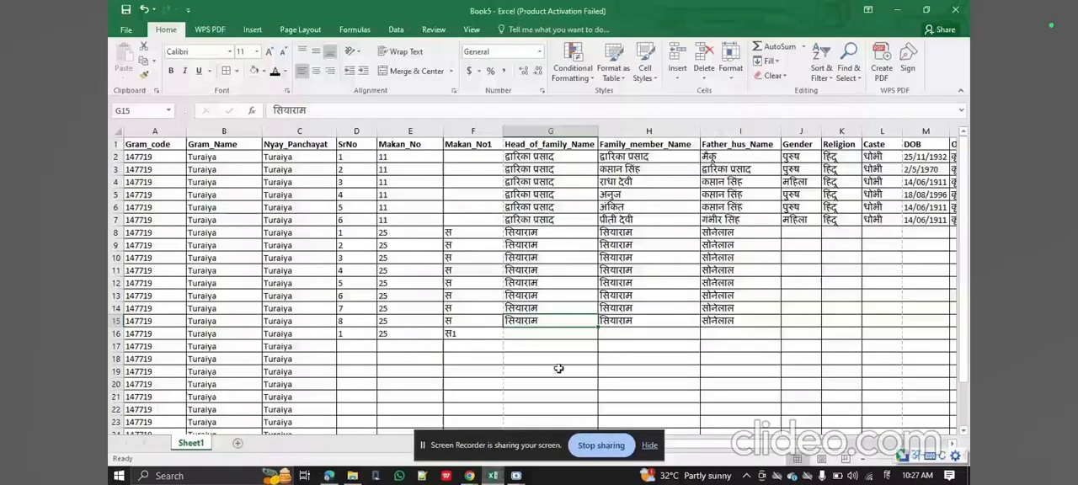
key("ctrl+c")
left_click(524, 332)
key("Return")
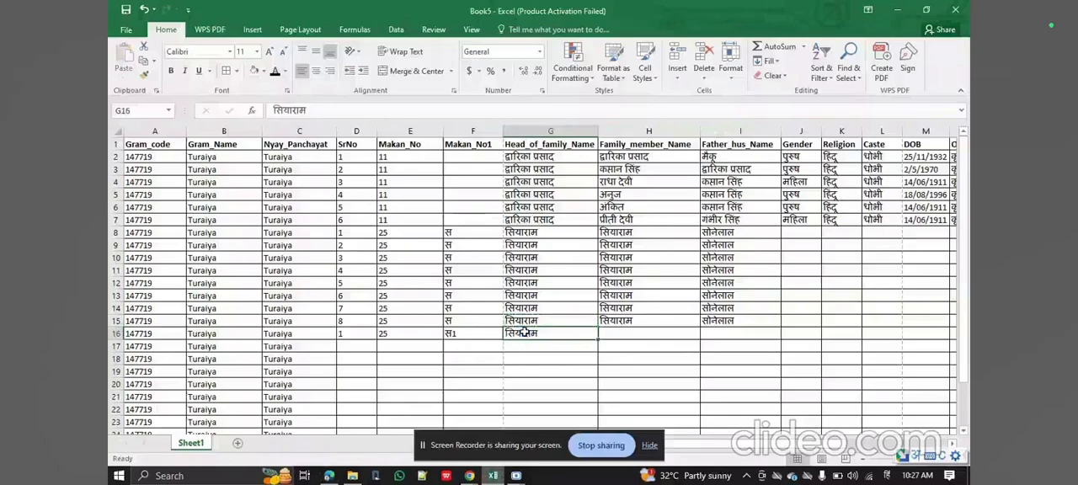
left_click_drag(354, 334, 524, 334)
key("ctrl+c")
key("Down")
key("shift+Right")
key("shift+Right")
Copy the house number, suffix and head of family entries from E16:G16 into rows 17 to 19.
key("shift+Right")
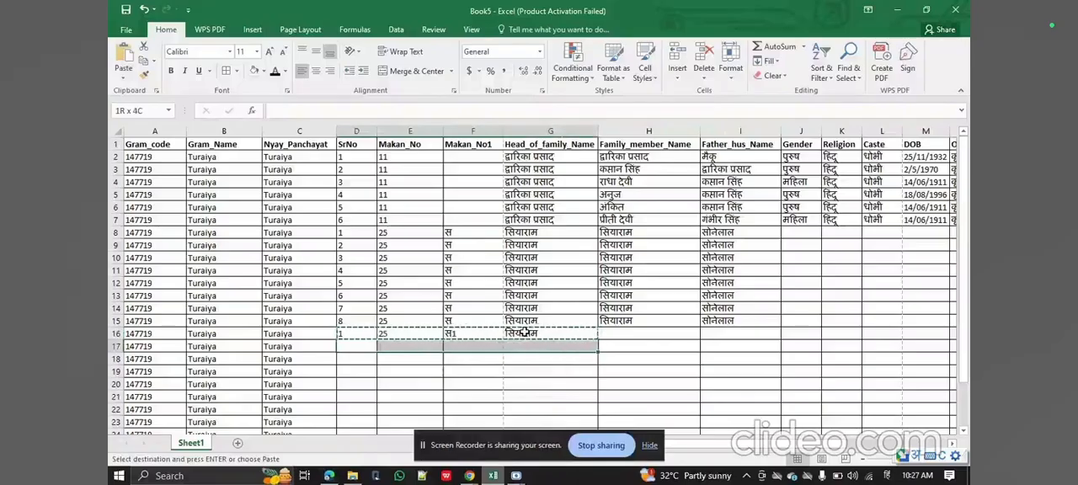
key("Up")
key("Right")
key("shift+Right")
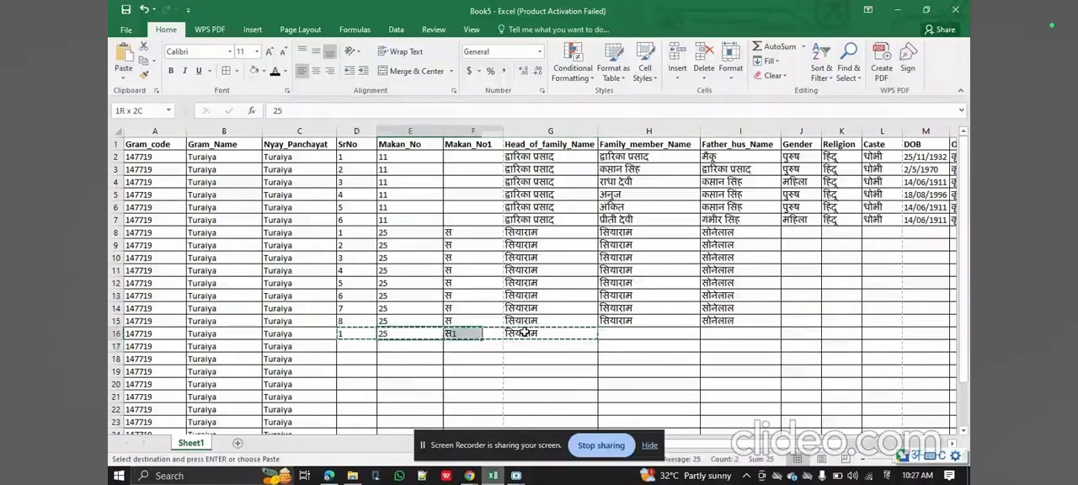
key("shift+Right")
key("shift+Down")
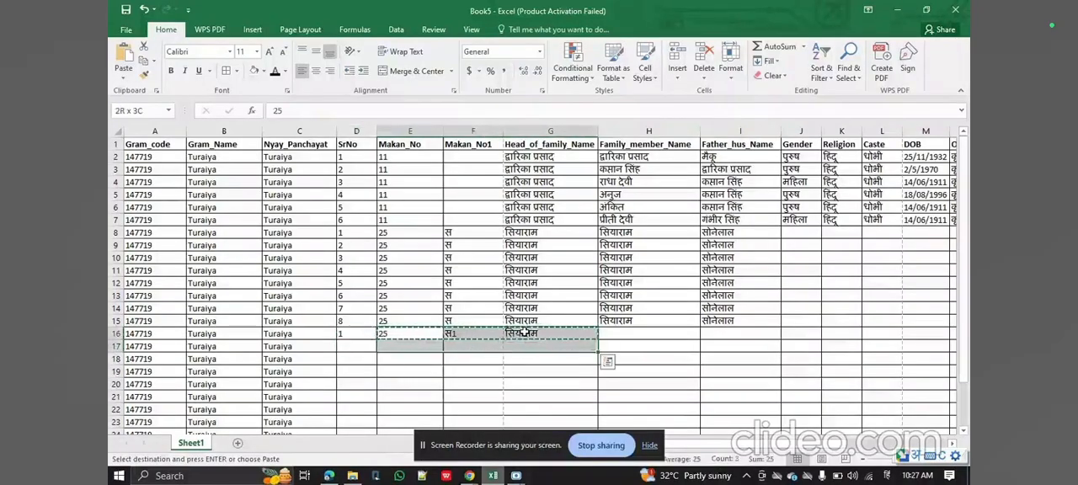
key("shift+Down")
key("shift+Down")
key("ctrl+v")
key("Right")
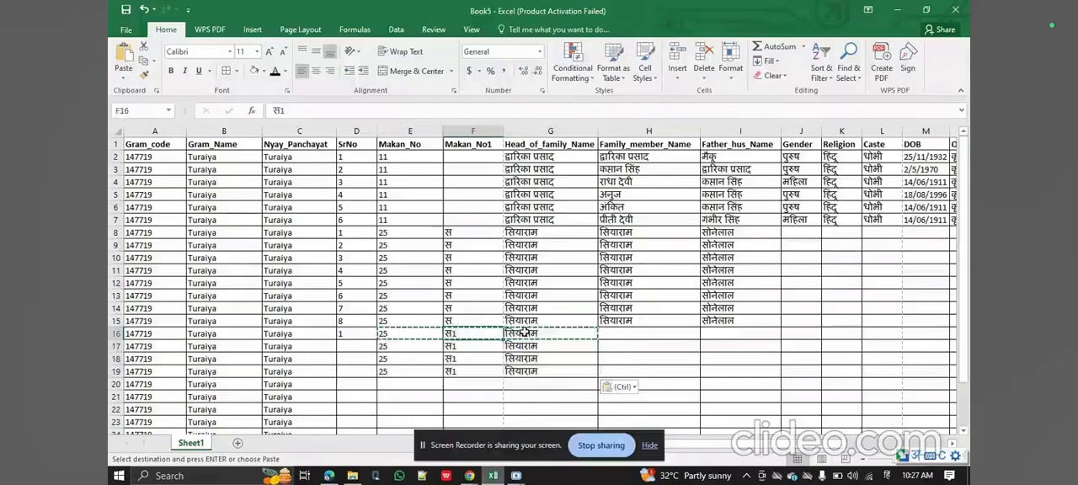
Review the member list on PDF page 6 and enter the first of the last four members' names in Hindi in H16.
left_click(622, 332)
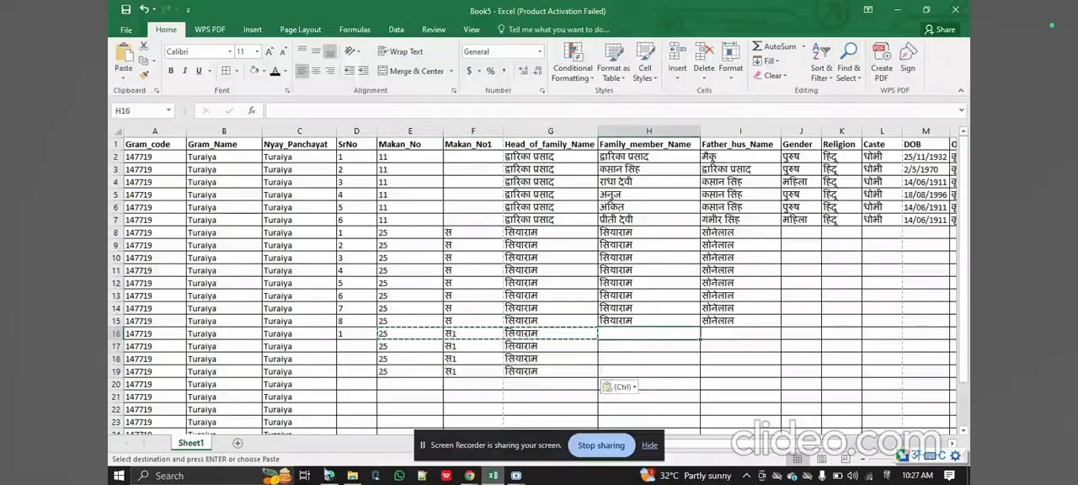
left_click(328, 476)
scroll(624, 269, "down", 3)
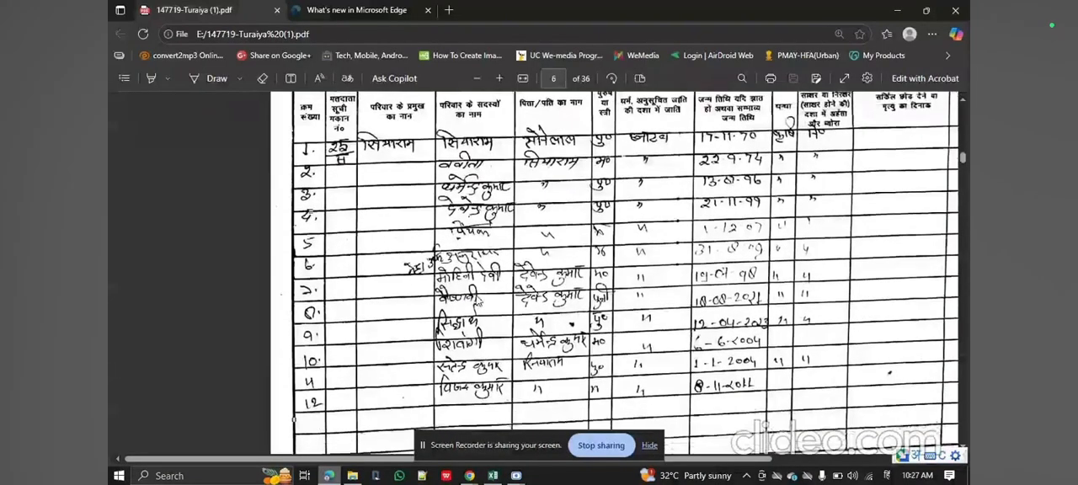
scroll(623, 270, "up", 3)
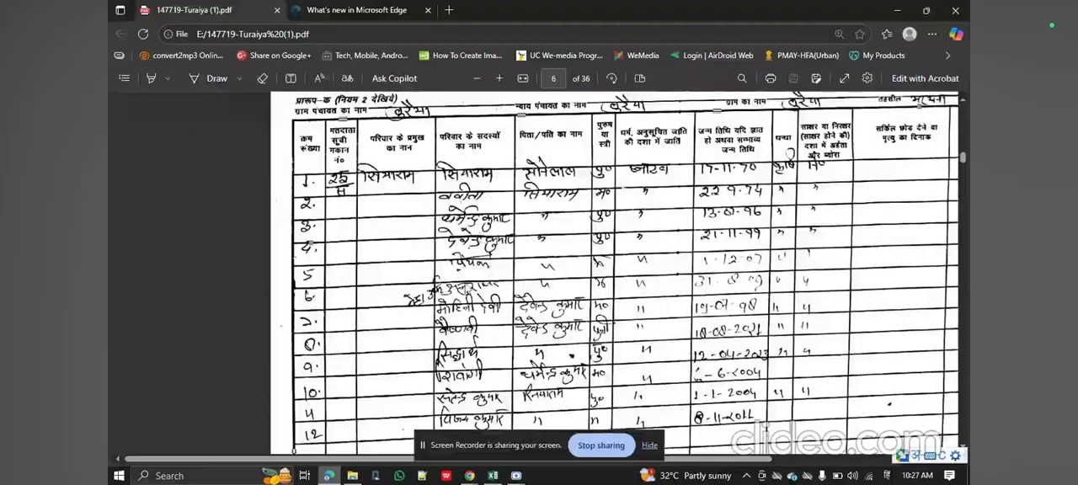
scroll(477, 339, "down", 3)
scroll(480, 320, "up", 3)
scroll(697, 283, "down", 3)
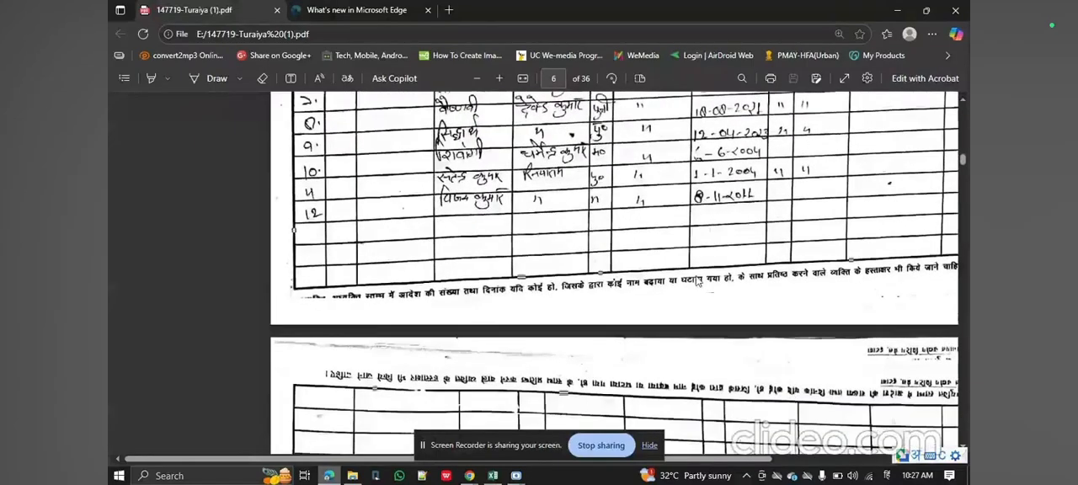
left_click(493, 475)
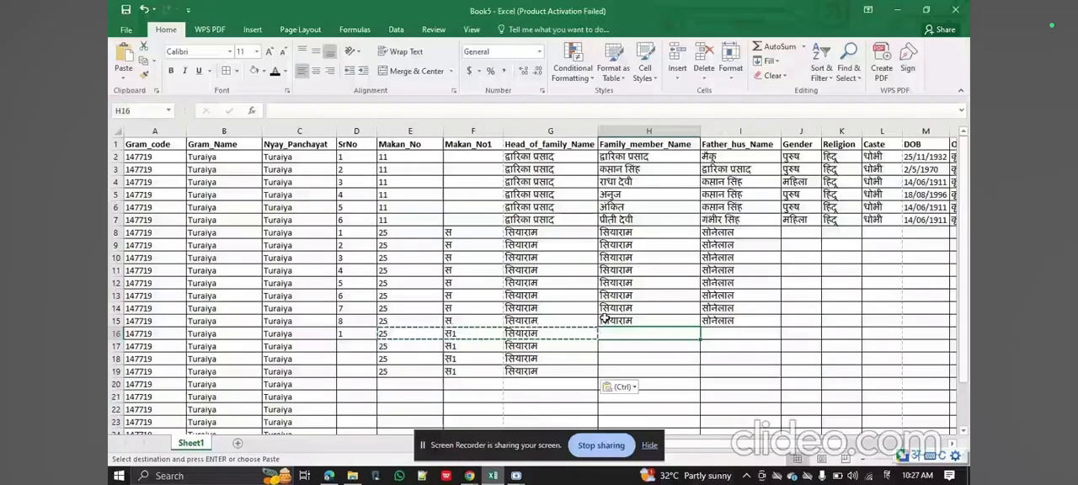
type("sidharth")
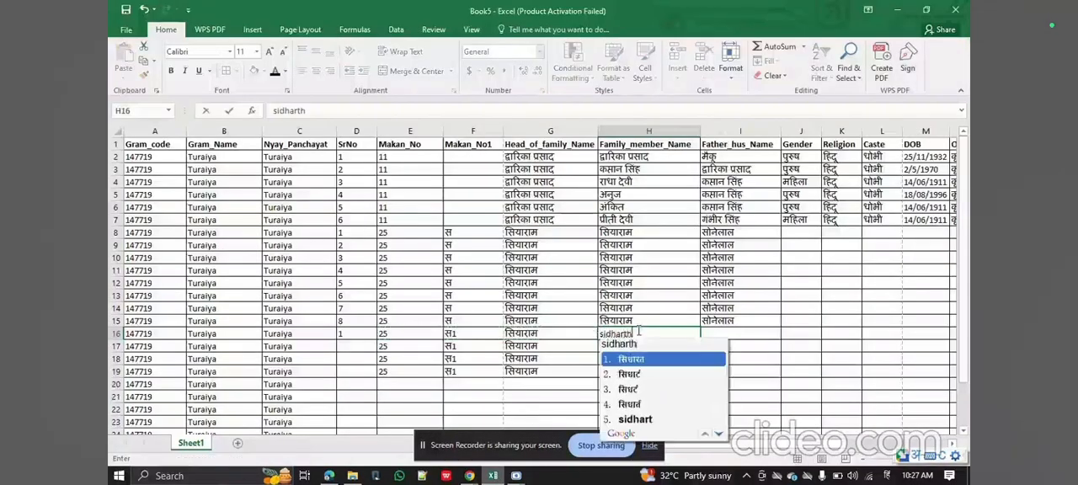
key("Return")
Enter the following family member's name in Hindi in the Family_member_Name cell H17.
type("shivani")
key("Return")
key("Return")
key("Return")
key("Up")
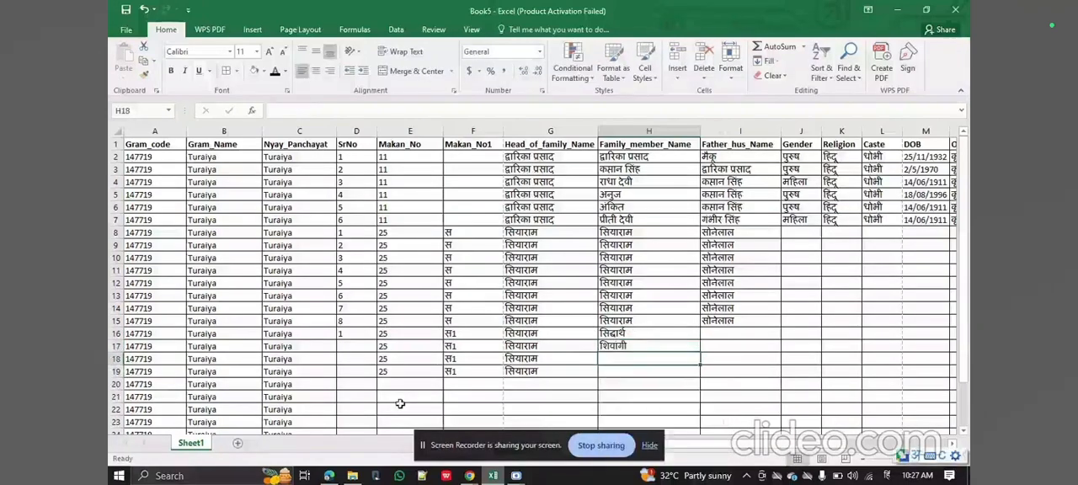
Check the PDF for the second-to-last listed member and enter that name in Hindi in H18.
left_click(329, 476)
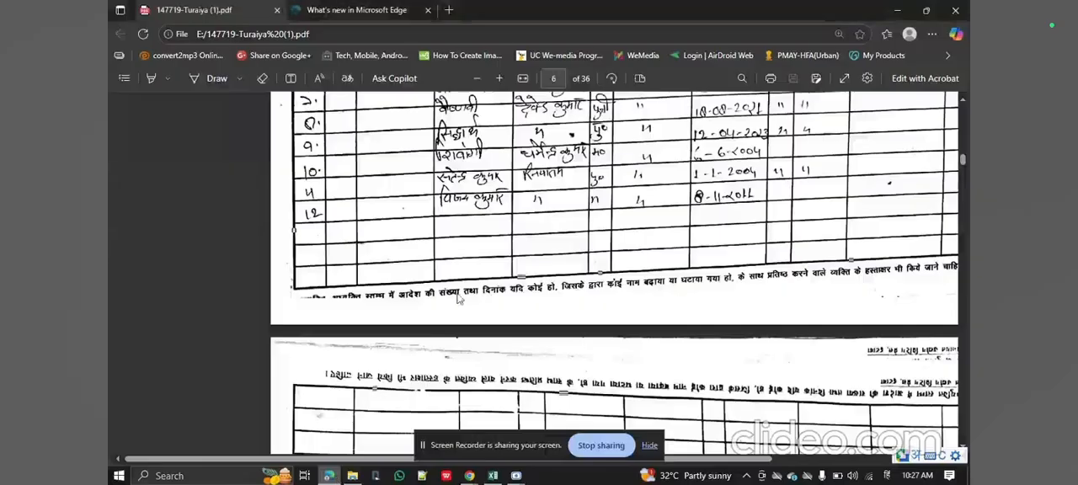
key("alt+Tab")
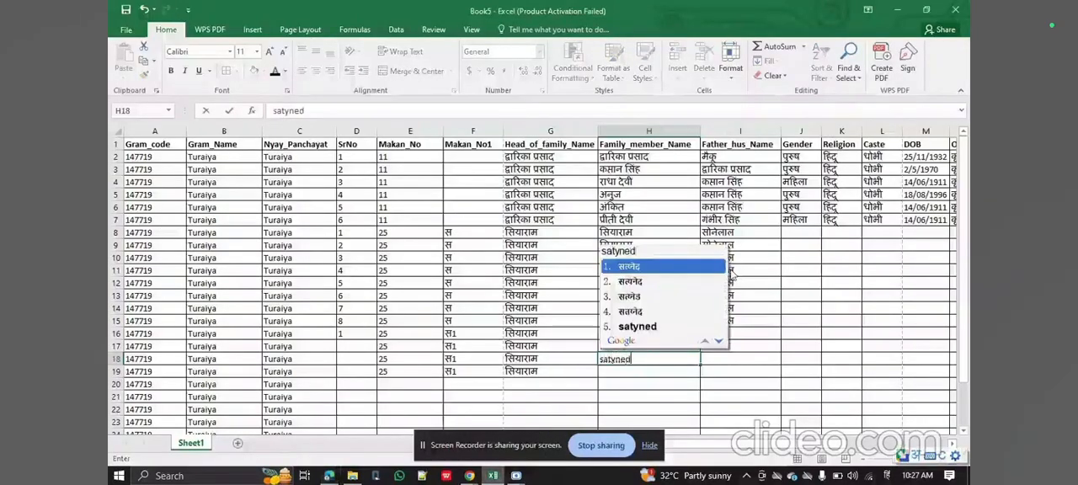
key("Return")
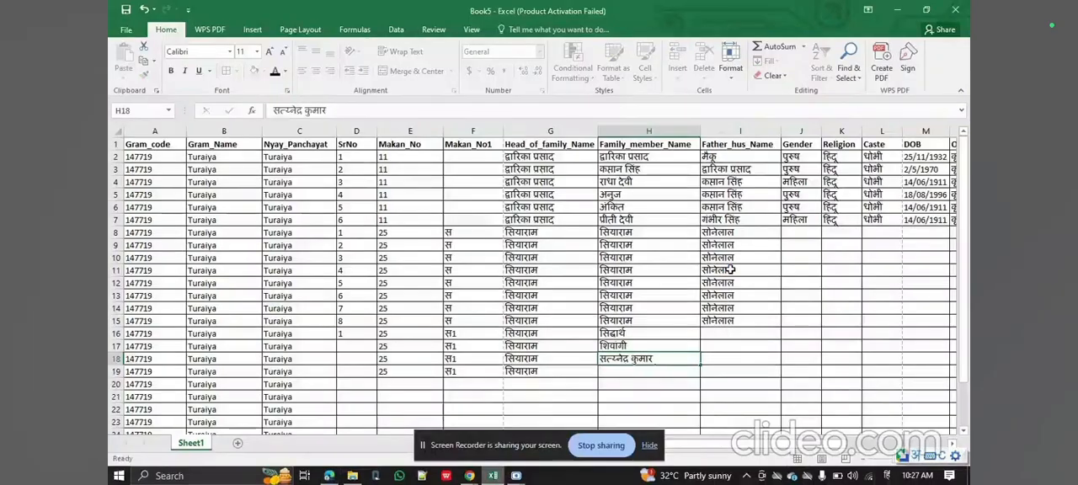
key("Return")
Enter the last listed family member's name in Hindi in H19.
key("Return")
key("Return")
key("Up")
key("Up")
key("Up")
key("Up")
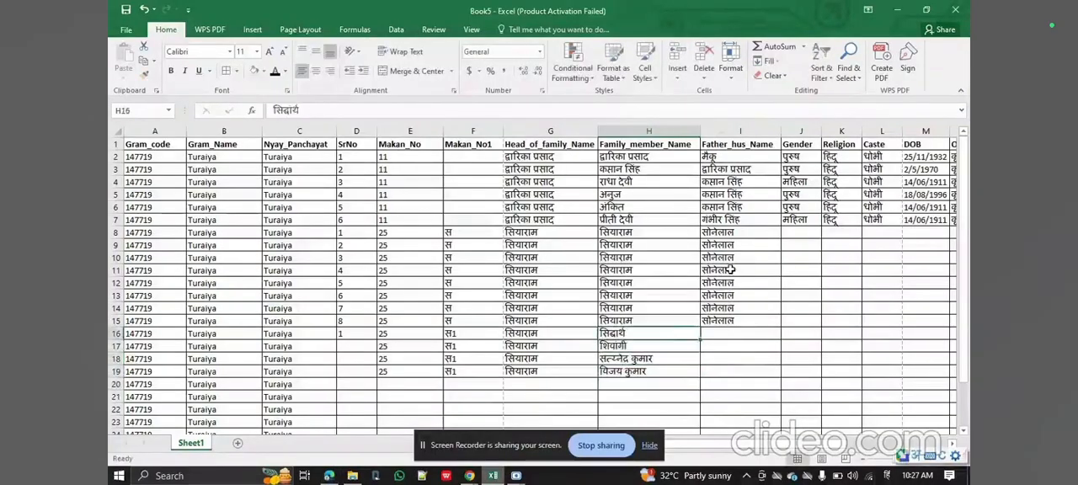
Check the father's name for the row 16 member in the PDF and enter it in Hindi in I16.
key("Right")
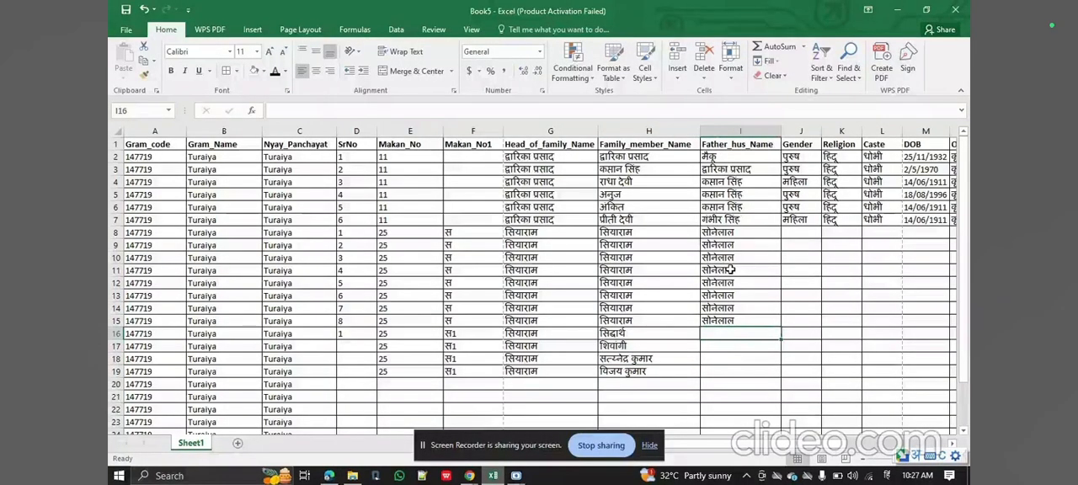
left_click(330, 477)
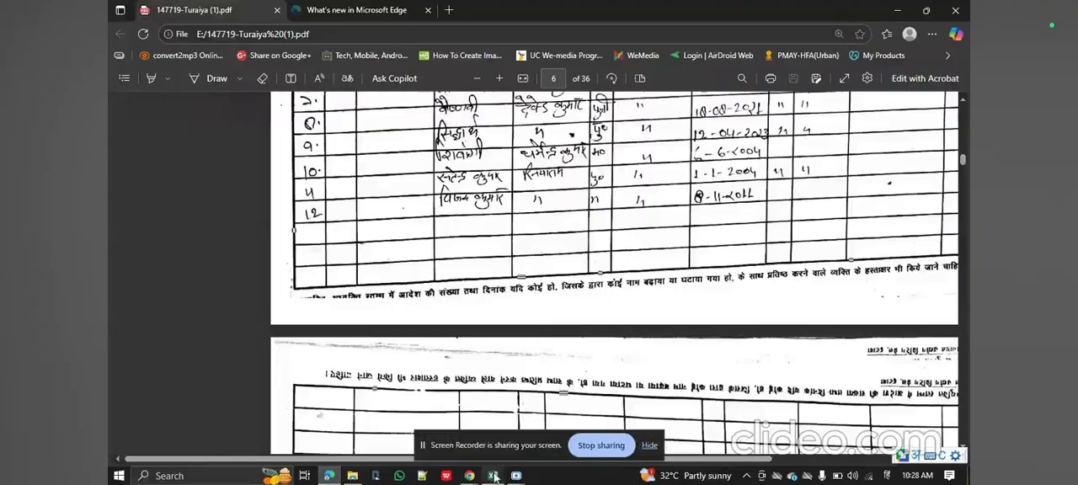
left_click(495, 476)
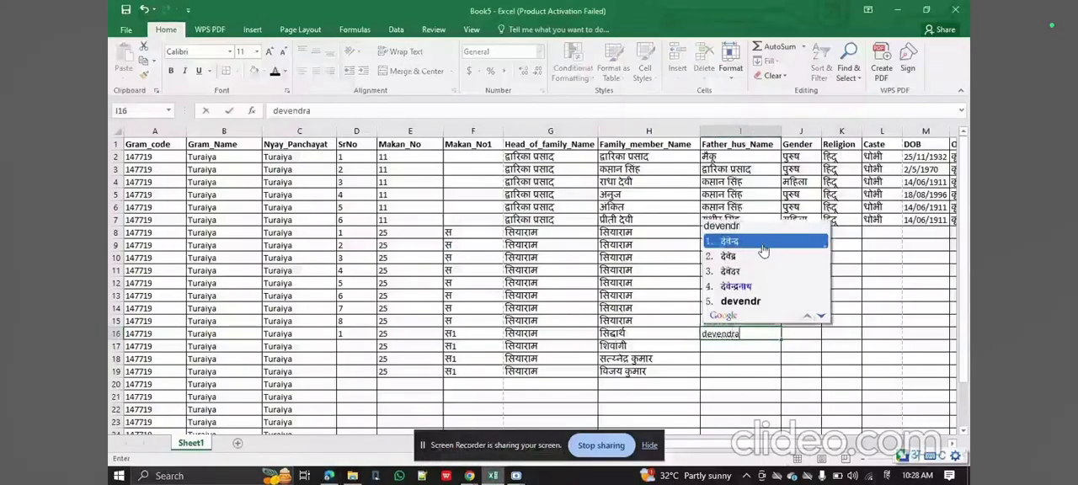
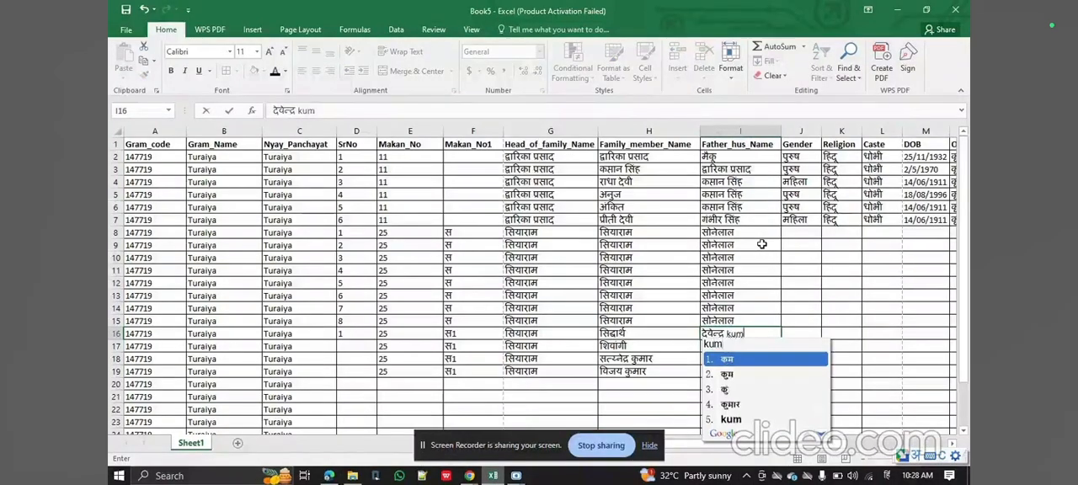
key("Return")
Copy the name in H15 to the Father_hus_Name cell I18.
key("Up")
key("Left")
key("Up")
key("ctrl+c")
key("Right")
key("Down")
key("Down")
key("Down")
key("ctrl+v")
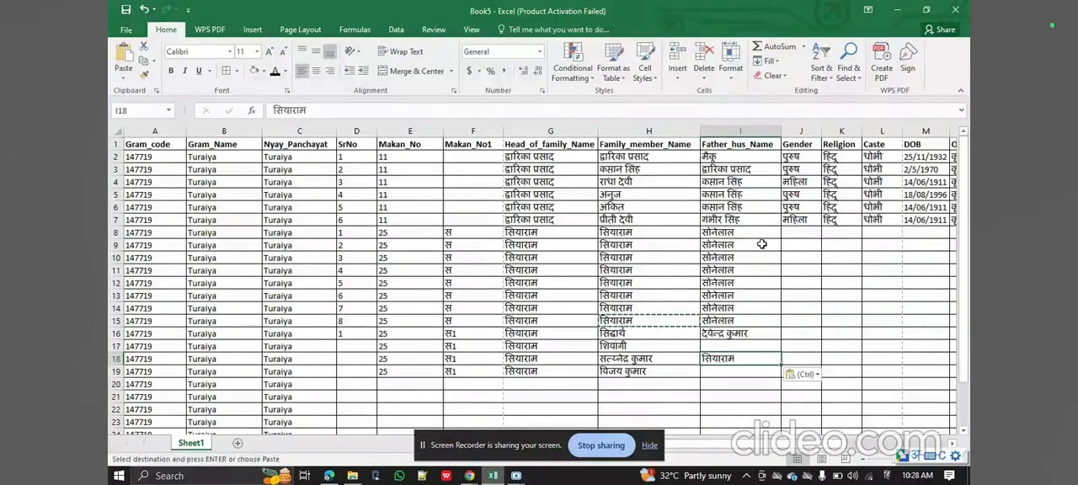
Check the last member's father in the PDF and paste the same copied name into I19.
left_click(333, 476)
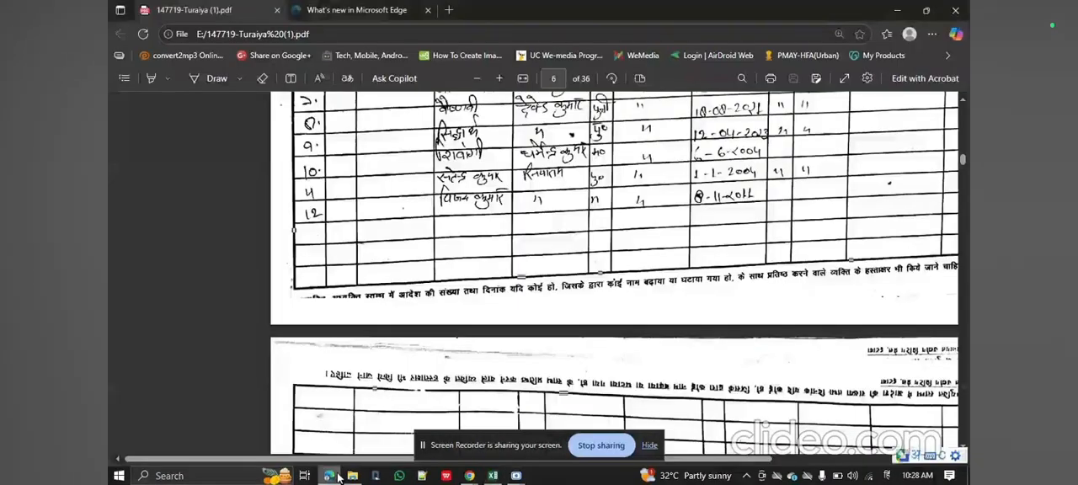
left_click(331, 477)
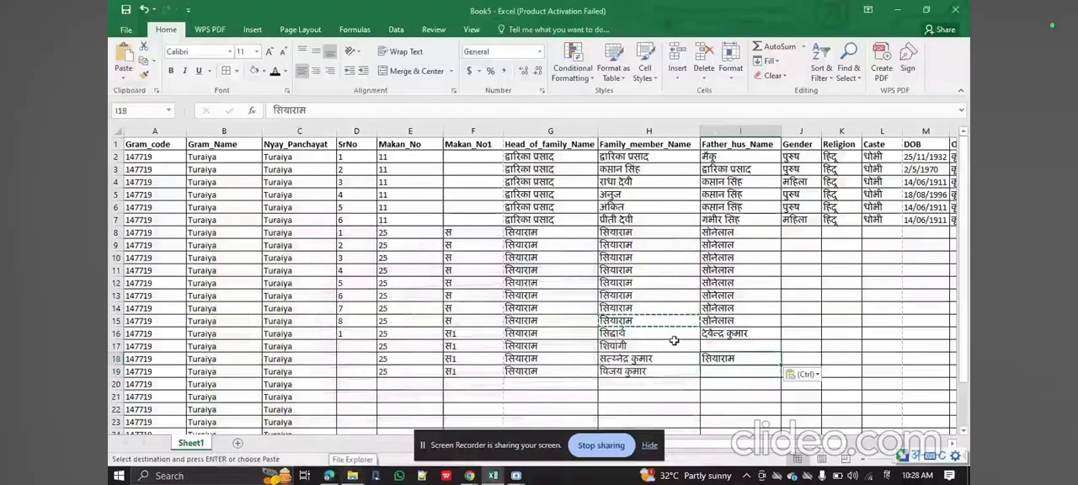
key("ctrl")
key("Escape")
key("Down")
key("Return")
Enter the father's or husband's name for the row 17 member in Hindi in I17.
key("Up")
key("Up")
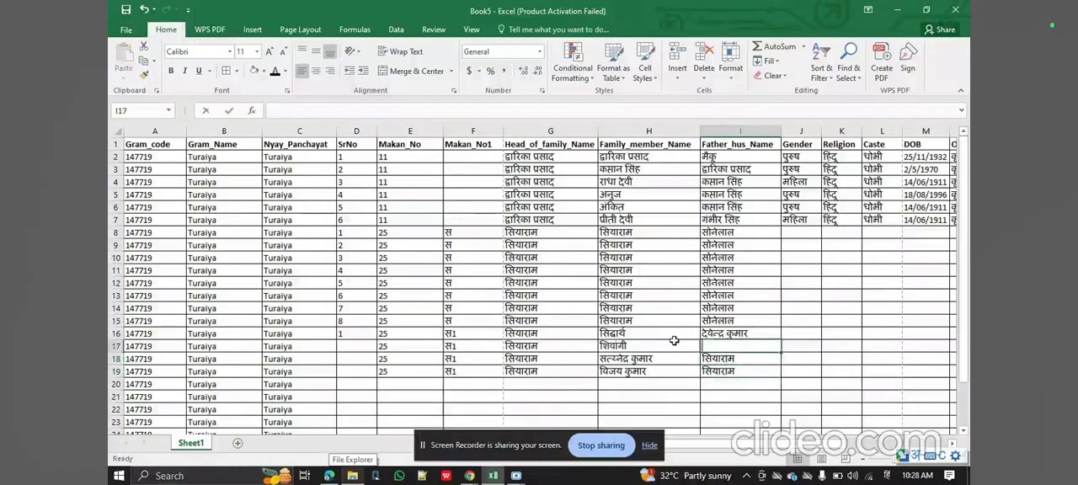
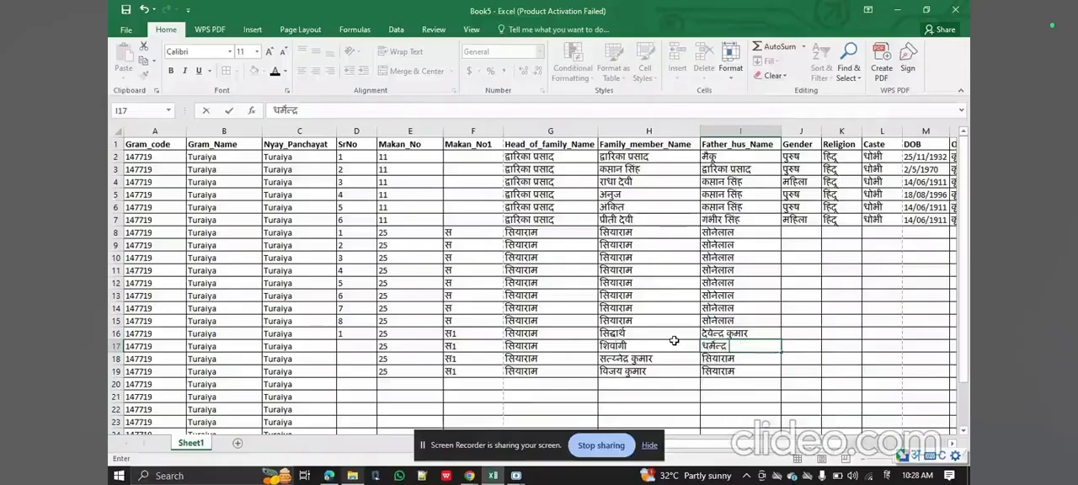
key("space")
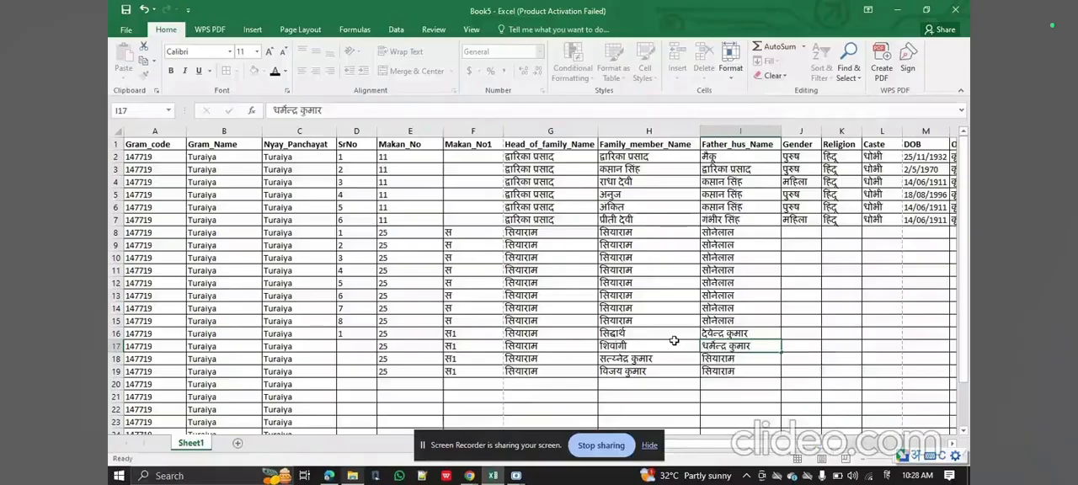
Compare the sheet's gender, religion and caste columns with the second family's entries on page 6 of the register PDF.
key("Tab")
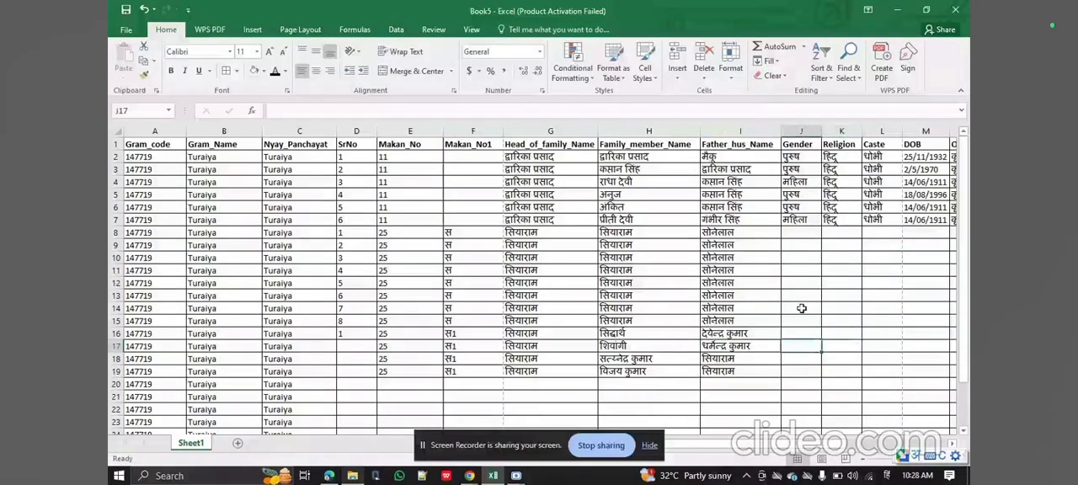
left_click(749, 336)
left_click(834, 221)
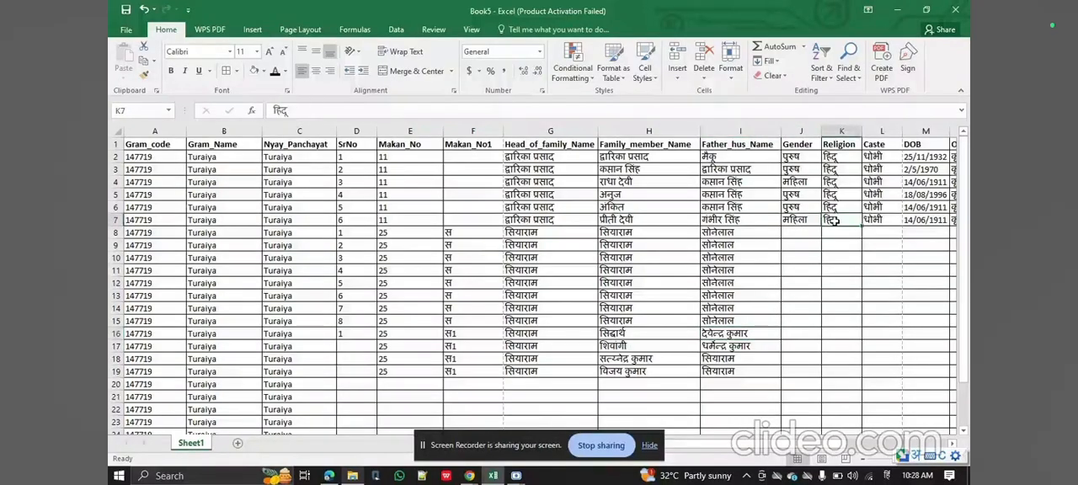
scroll(834, 221, "right", 1)
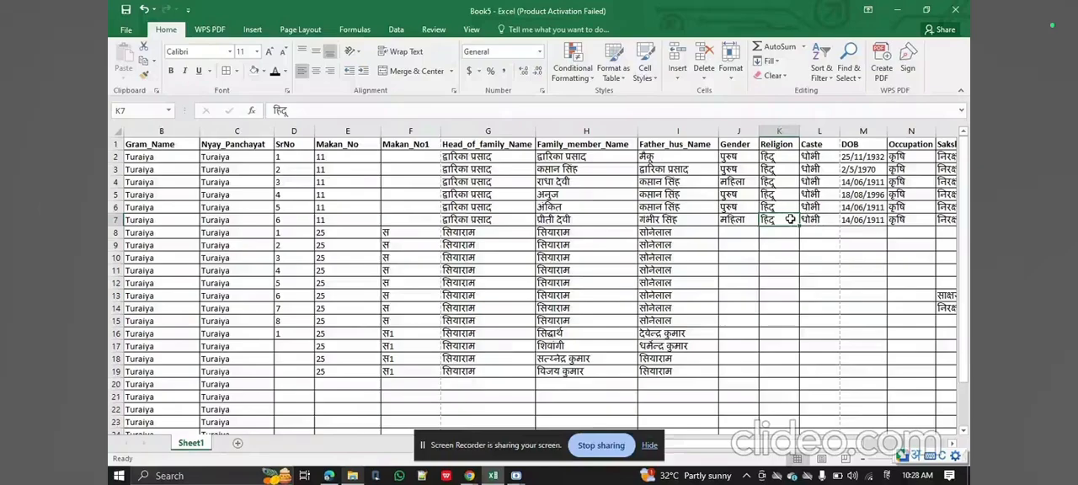
left_click(329, 476)
scroll(274, 246, "down", 5)
scroll(612, 286, "down", 5)
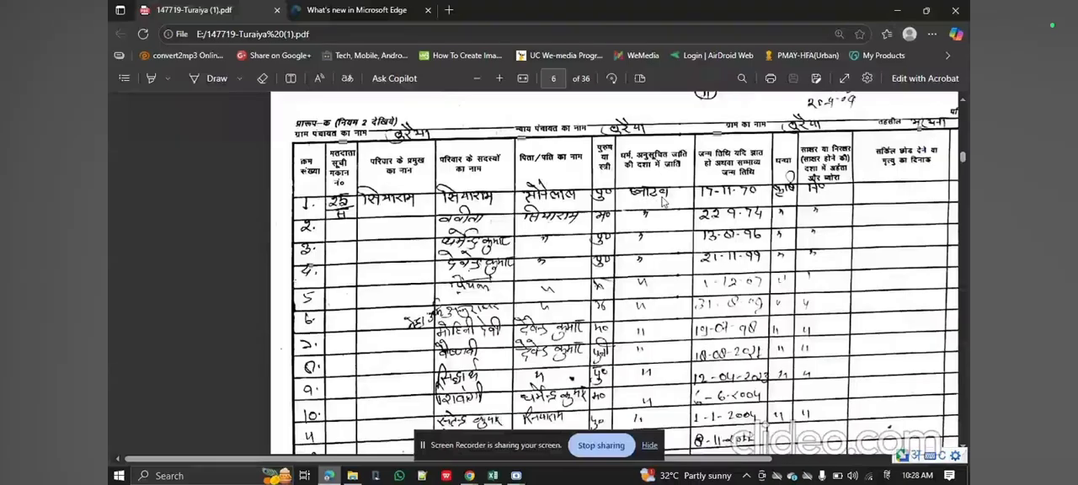
left_click(493, 475)
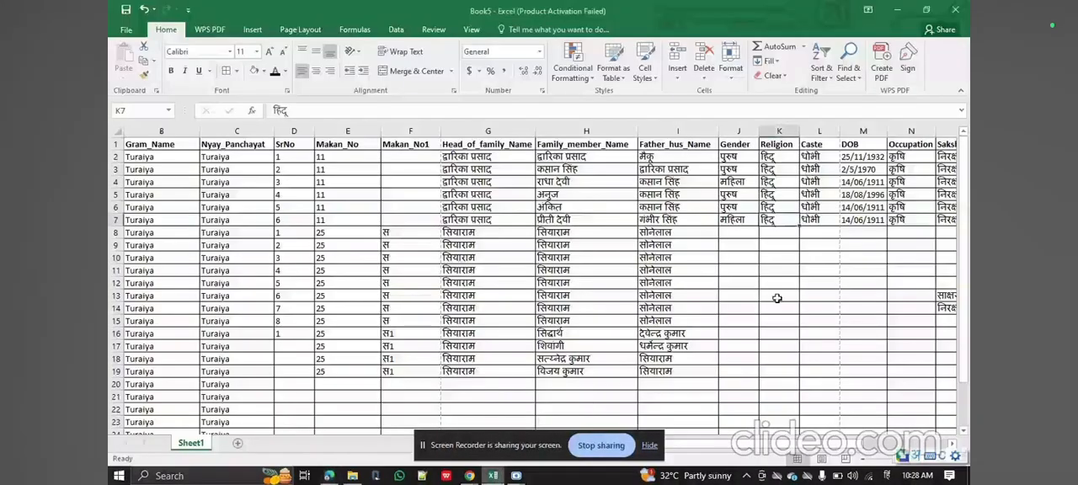
Check the sheet's DOB, Occupation and Sakshar_Nirakshar columns against the matching birth date, occupation and literacy columns in the PDF.
left_click(808, 240)
scroll(866, 232, "right", 2)
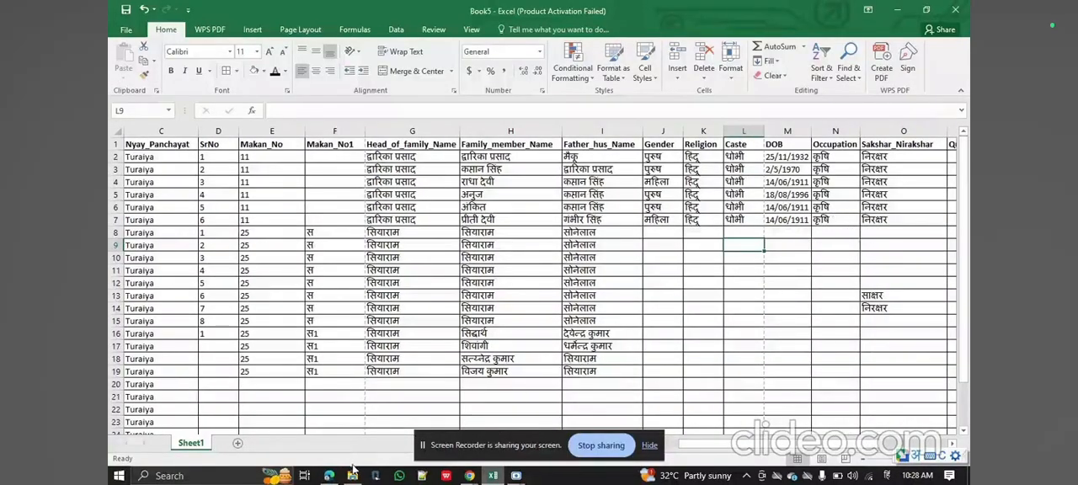
left_click(328, 476)
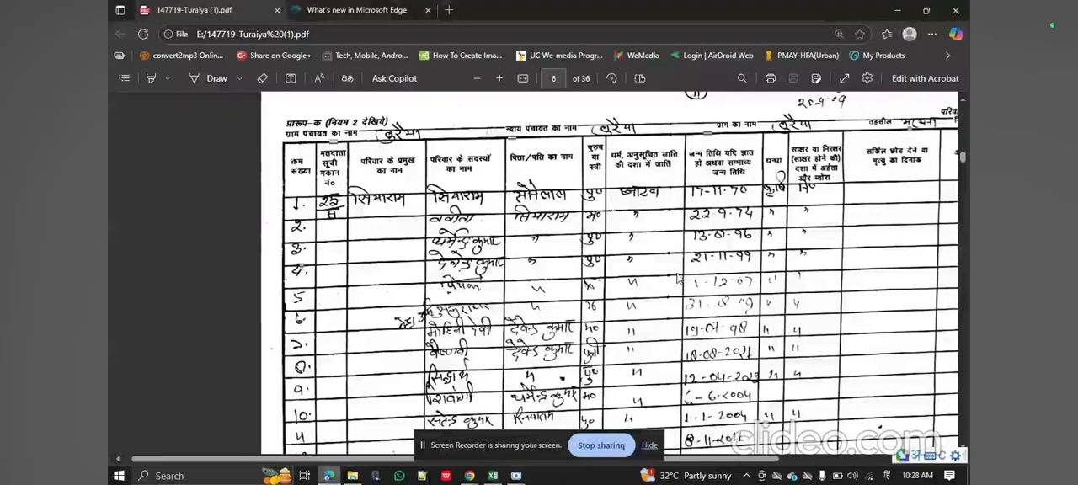
scroll(678, 278, "right", 5)
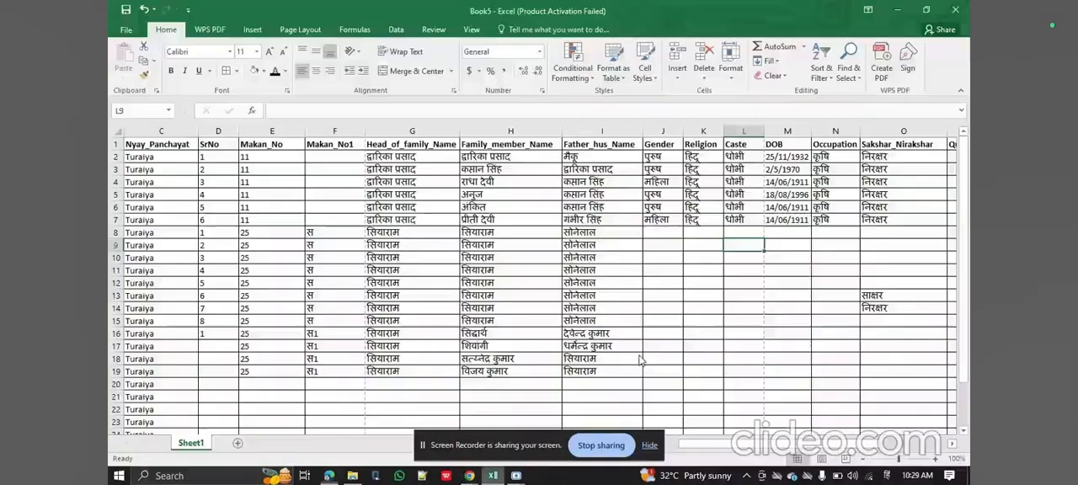
left_click(493, 476)
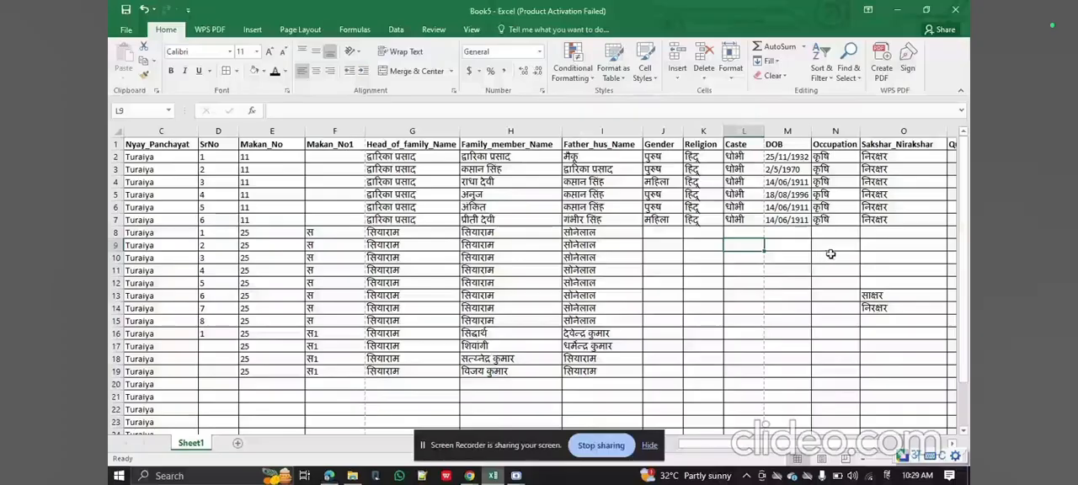
Review the sheet's remaining columns from Sakshar_Nirakshar through Qualification, Dt_of_leaving and Reason_leaving, and return to the first columns.
scroll(901, 244, "right", 3)
left_click(838, 244)
key("Left")
key("shift+Right")
key("Right")
key("Right")
key("Right")
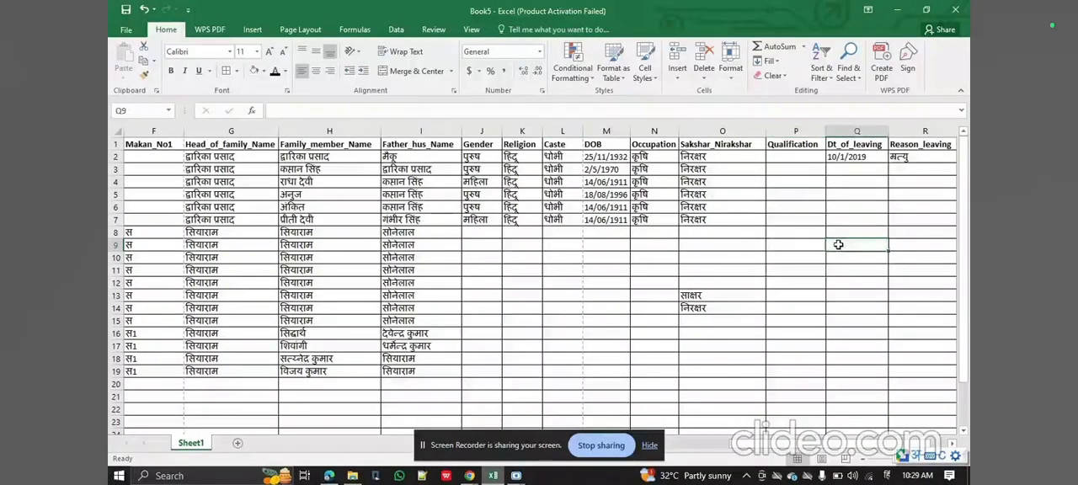
key("Left")
key("Left")
key("Left")
key("Left")
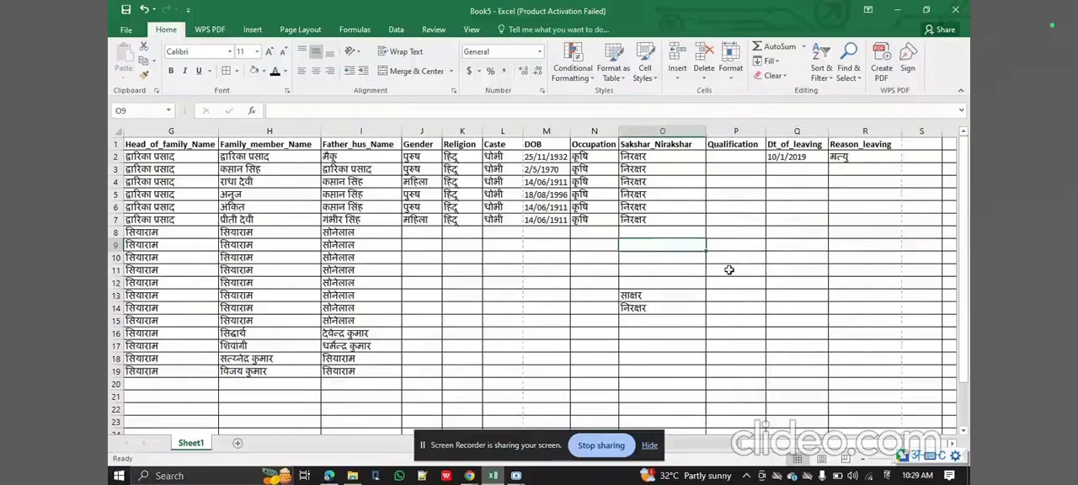
scroll(730, 270, "left", 6)
scroll(541, 334, "down", 1)
scroll(542, 334, "up", 1)
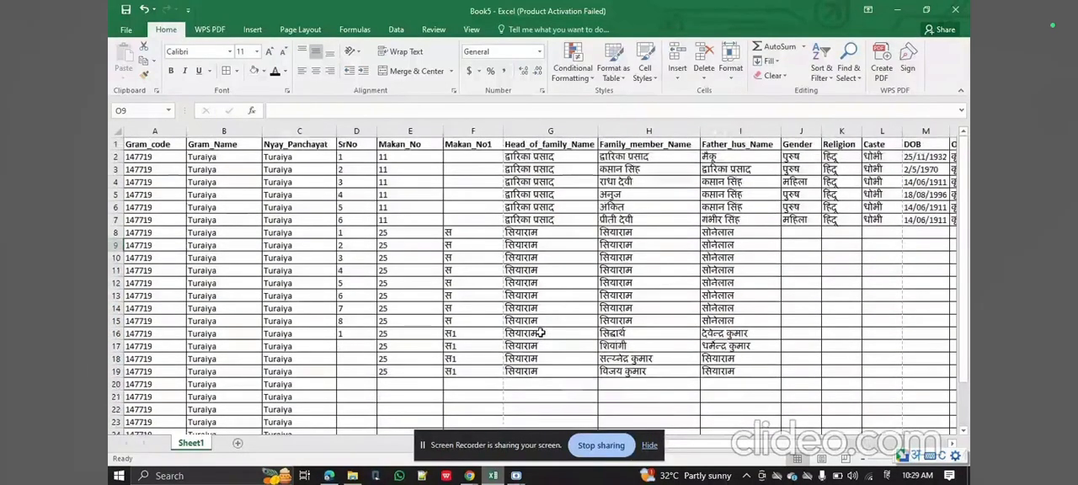
Go to the last page of the register PDF and examine its final family entry and the end of the document.
left_click(329, 476)
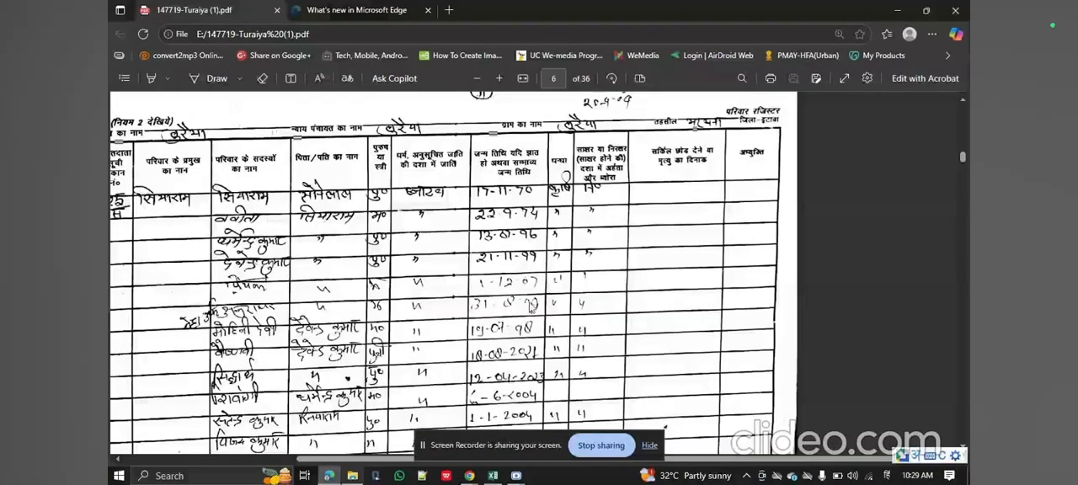
key("End")
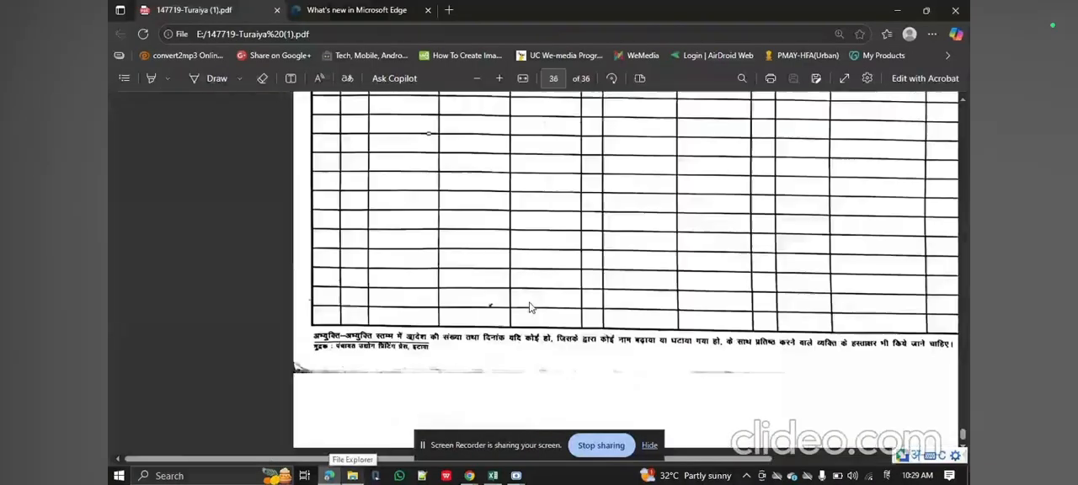
scroll(530, 308, "up", 5)
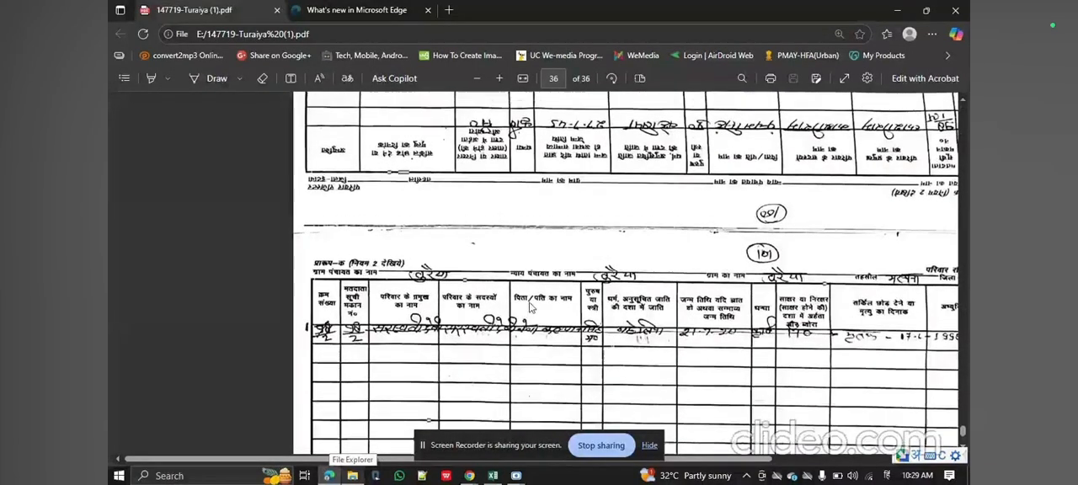
scroll(531, 307, "down", 5)
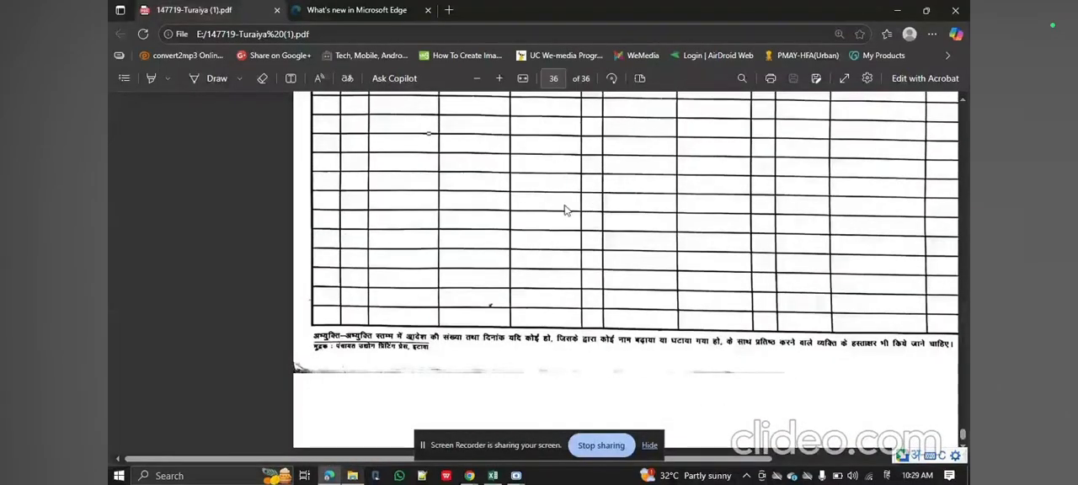
scroll(564, 210, "up", 10)
scroll(566, 210, "up", 1)
scroll(566, 209, "down", 10)
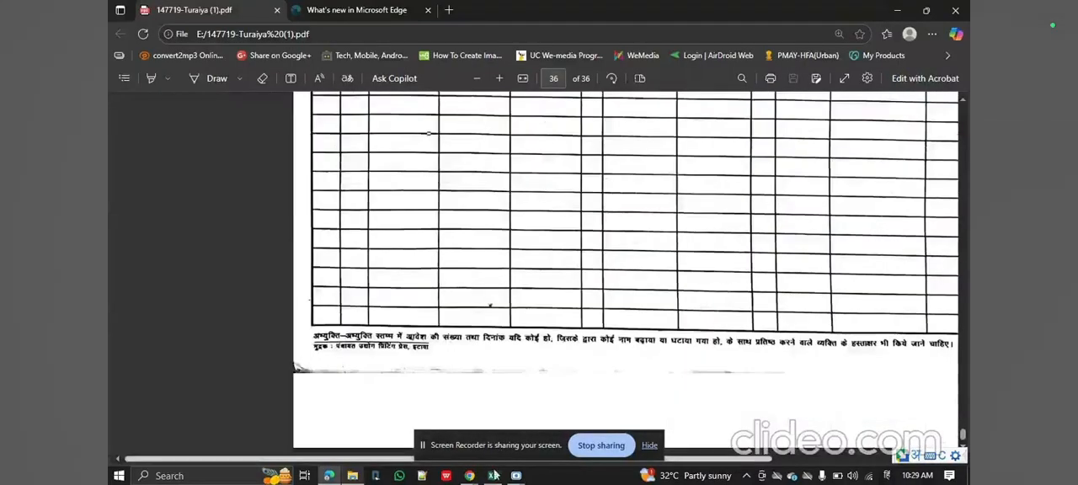
Return to the workbook, begin saving it to the OneDrive Desktop folder and clear the suggested file name.
left_click(493, 476)
left_click(185, 157)
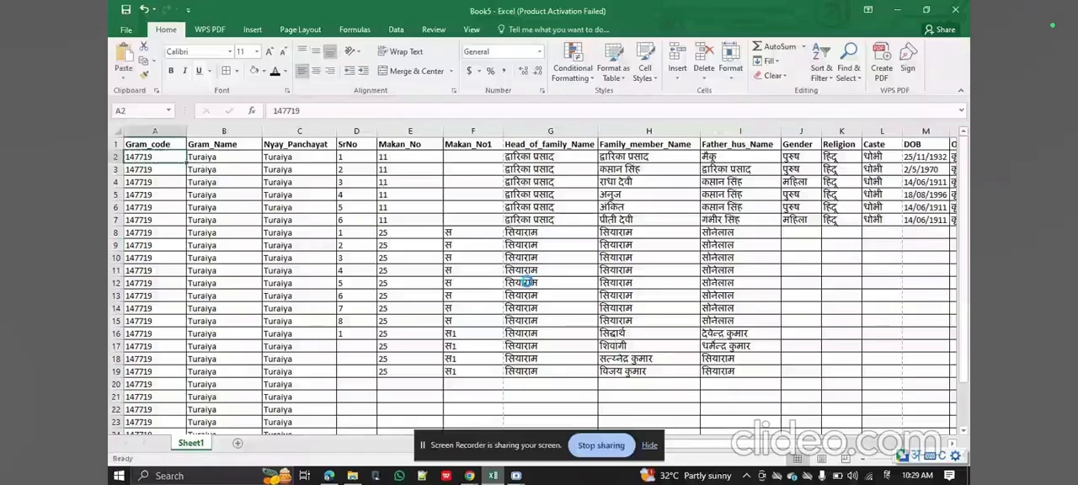
key("ctrl+s")
left_click(477, 123)
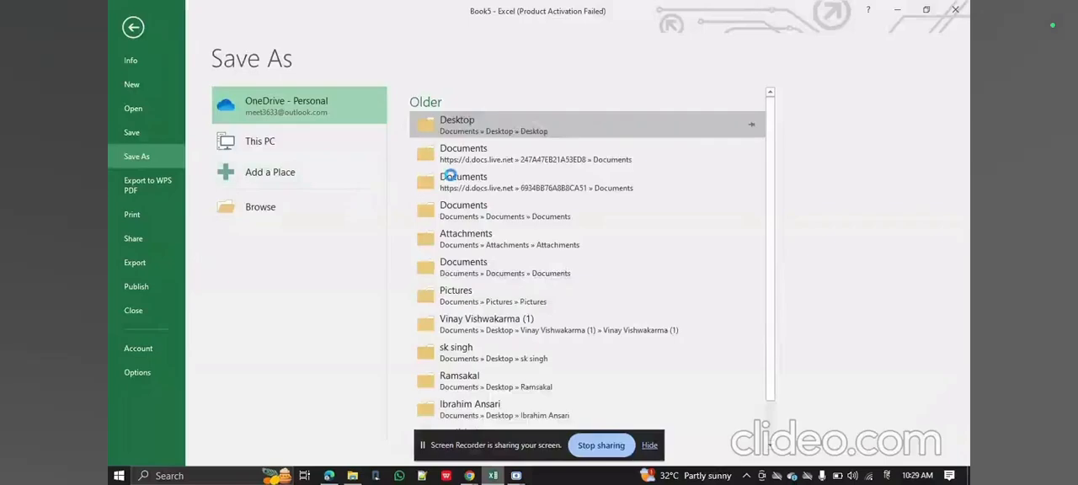
key("BackSpace")
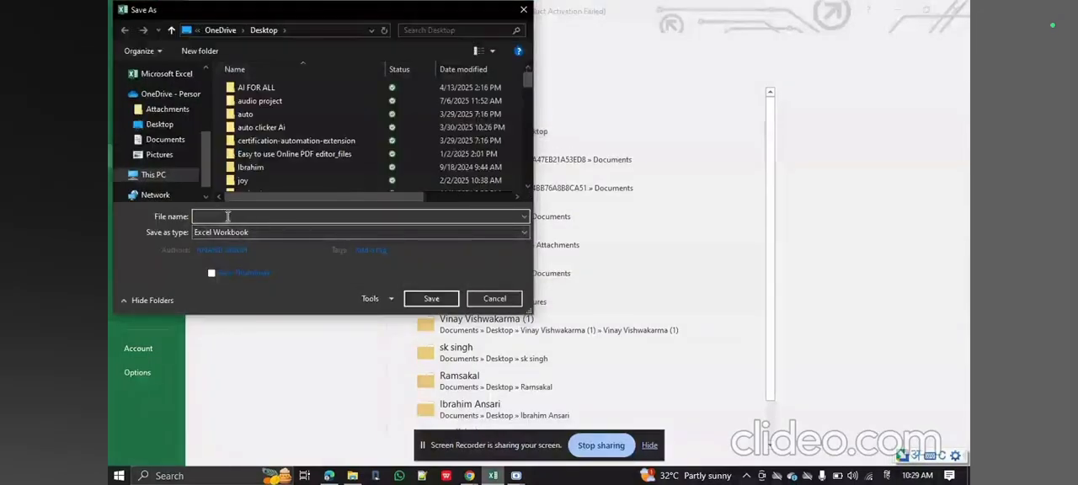
Check the PDF's file name, switch the input language to English and save the workbook as 147719.
left_click(329, 476)
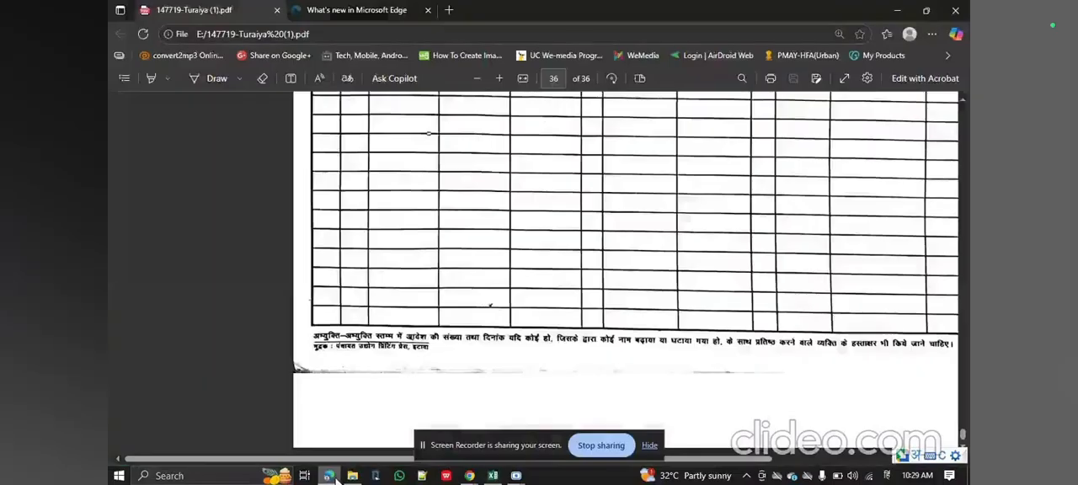
left_click(493, 476)
type("1")
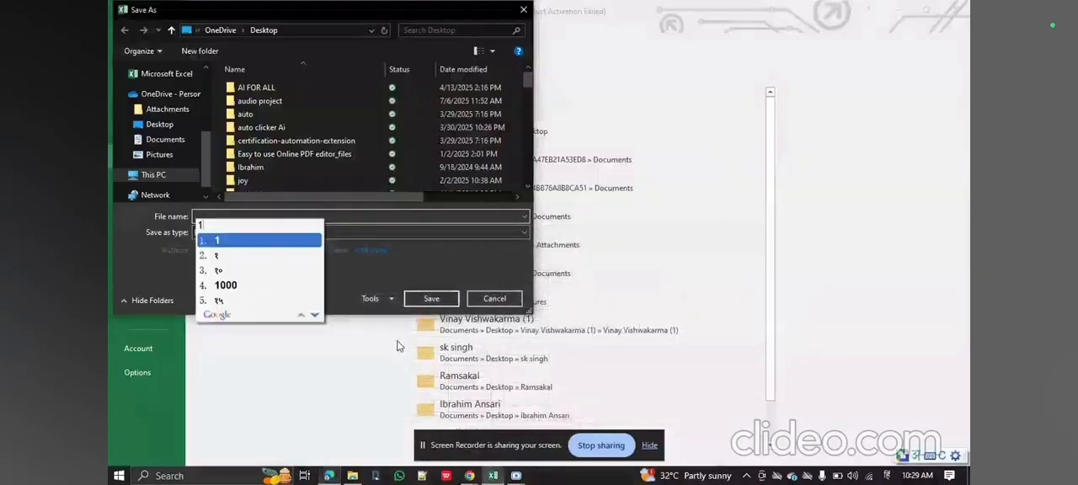
key("BackSpace")
key("super+space")
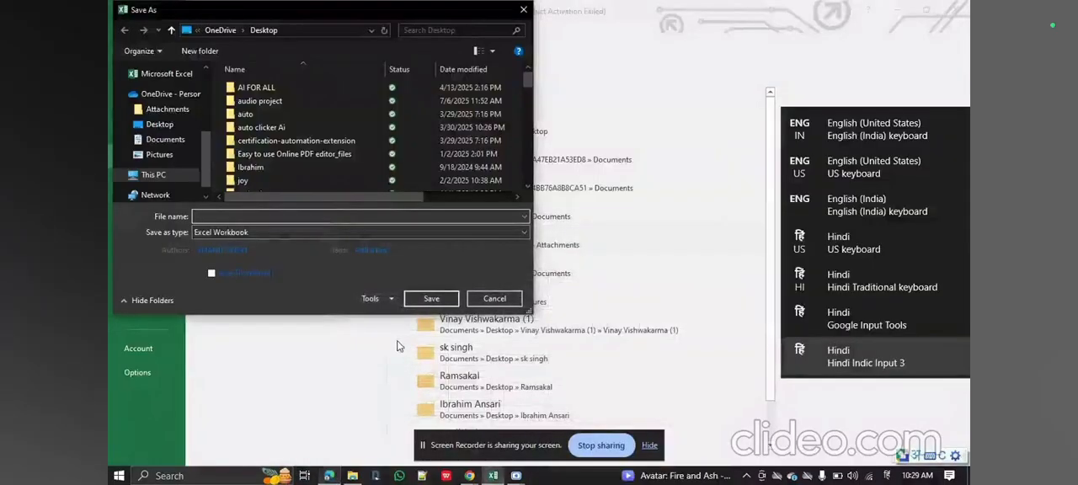
type("147719")
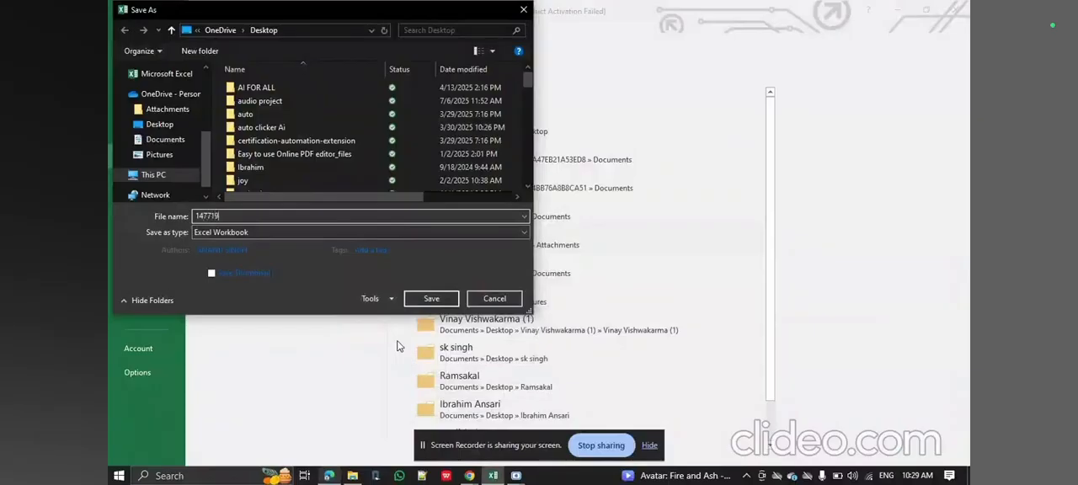
left_click(330, 477)
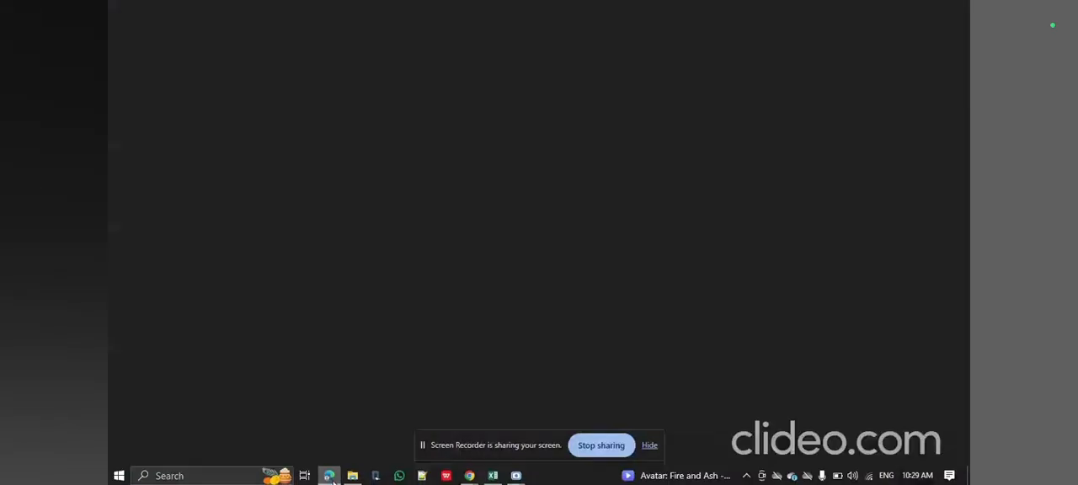
left_click(331, 477)
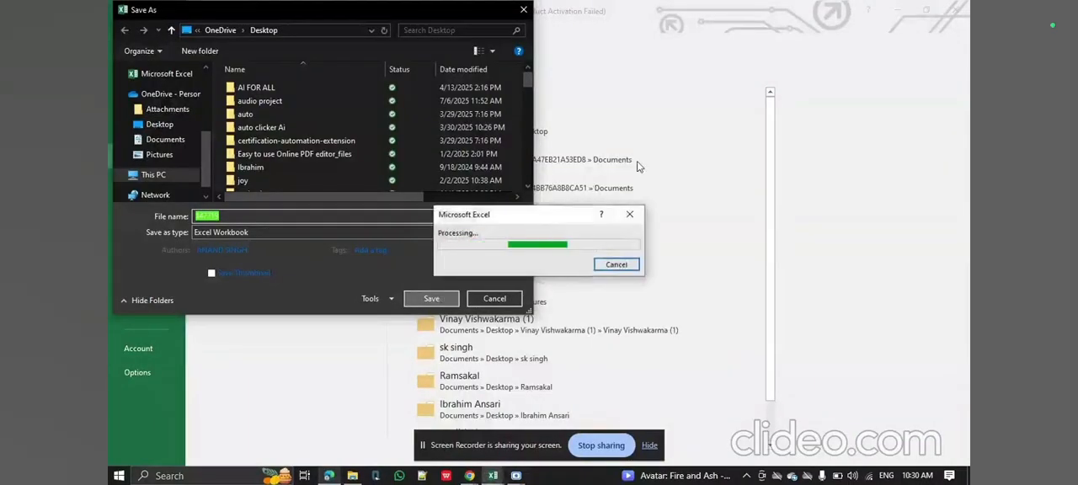
key("Escape")
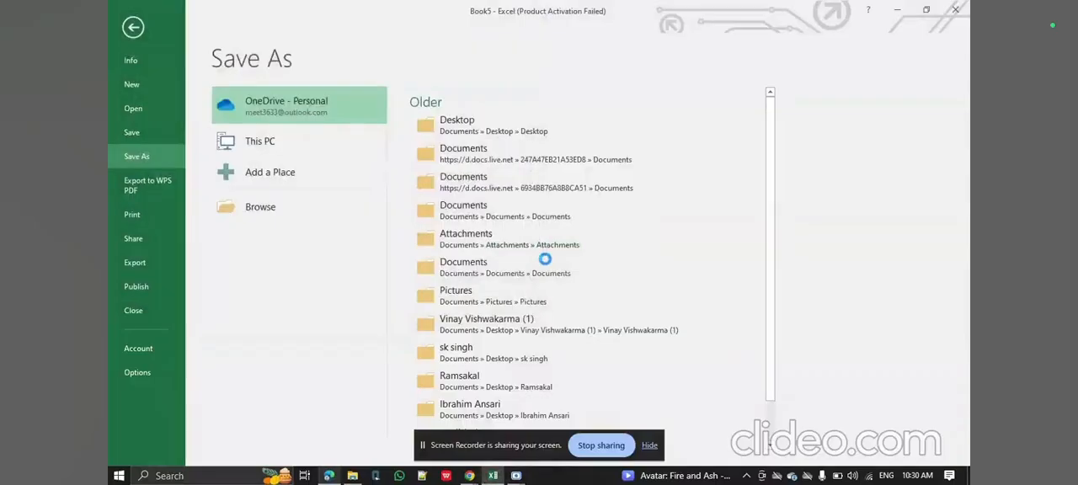
key("Escape")
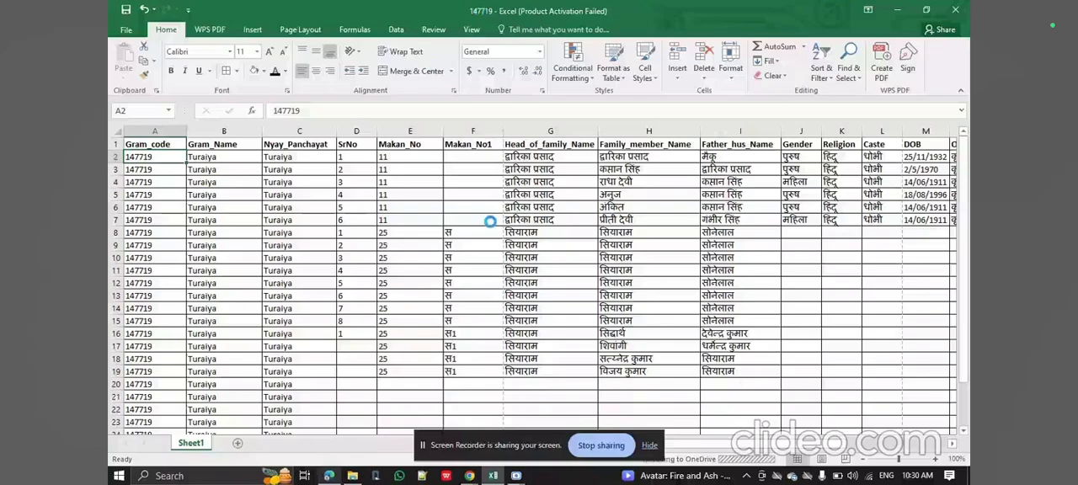
scroll(489, 221, "down", 1)
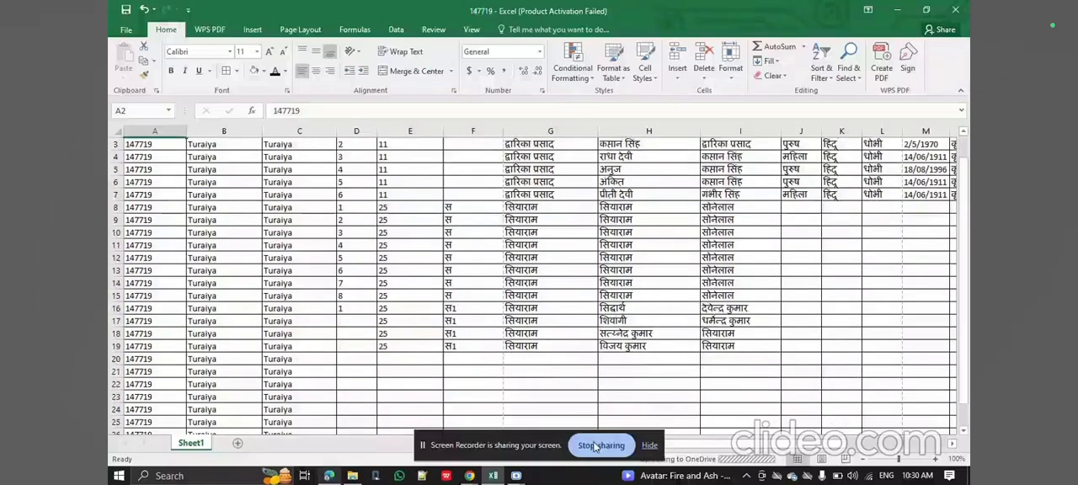